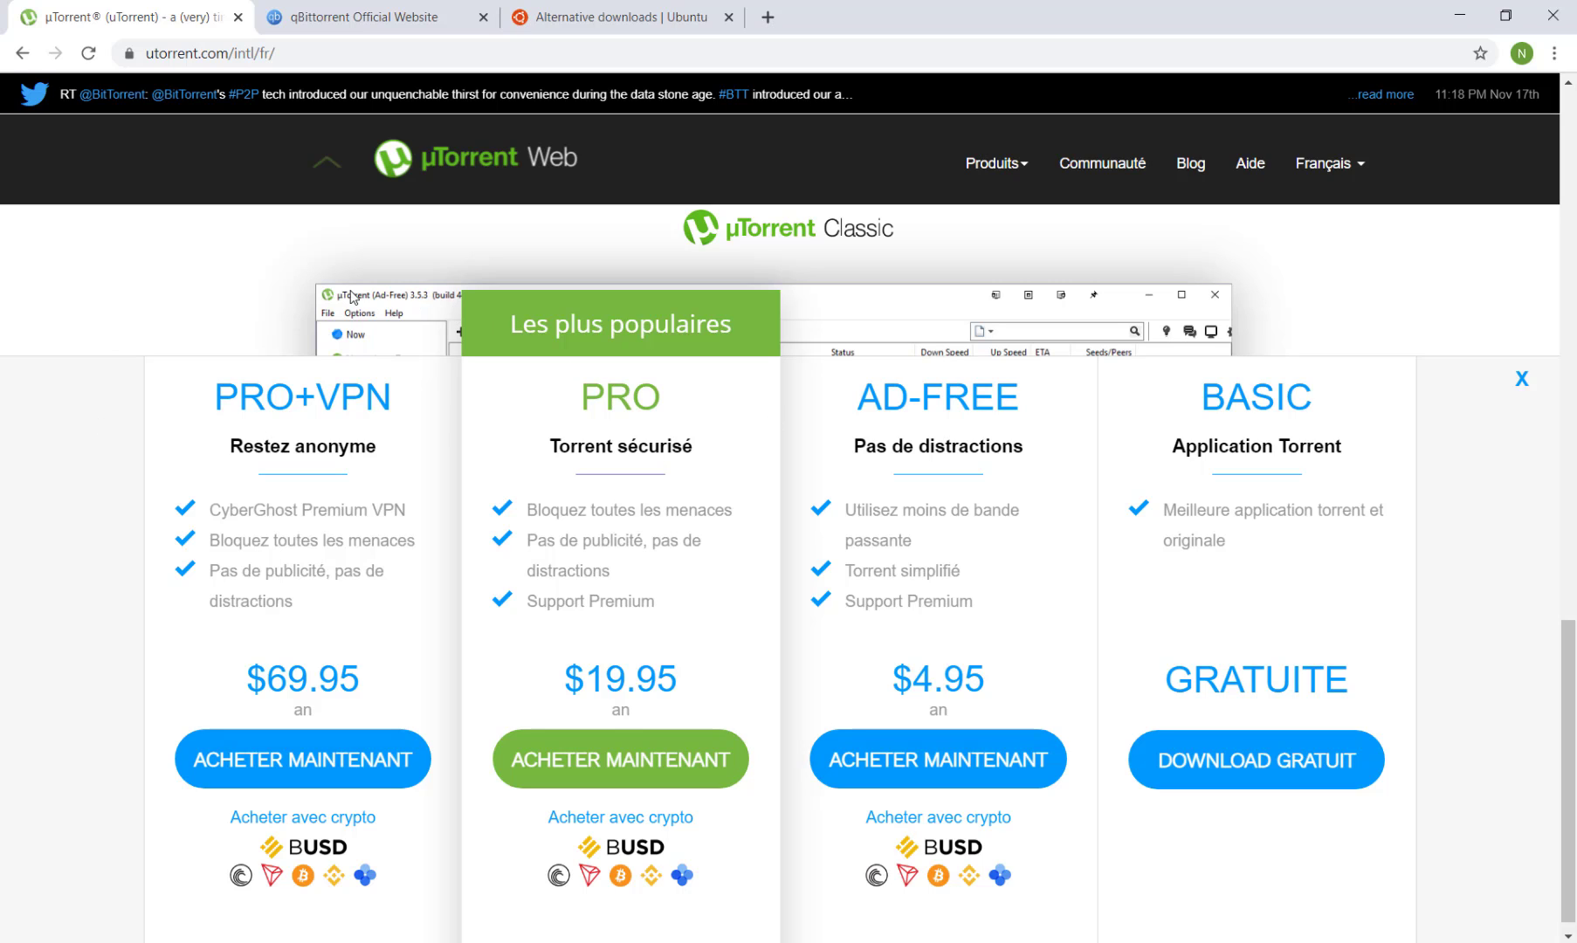
Download the free BASIC edition of µTorrent from the µTorrent website.
left_click(297, 9)
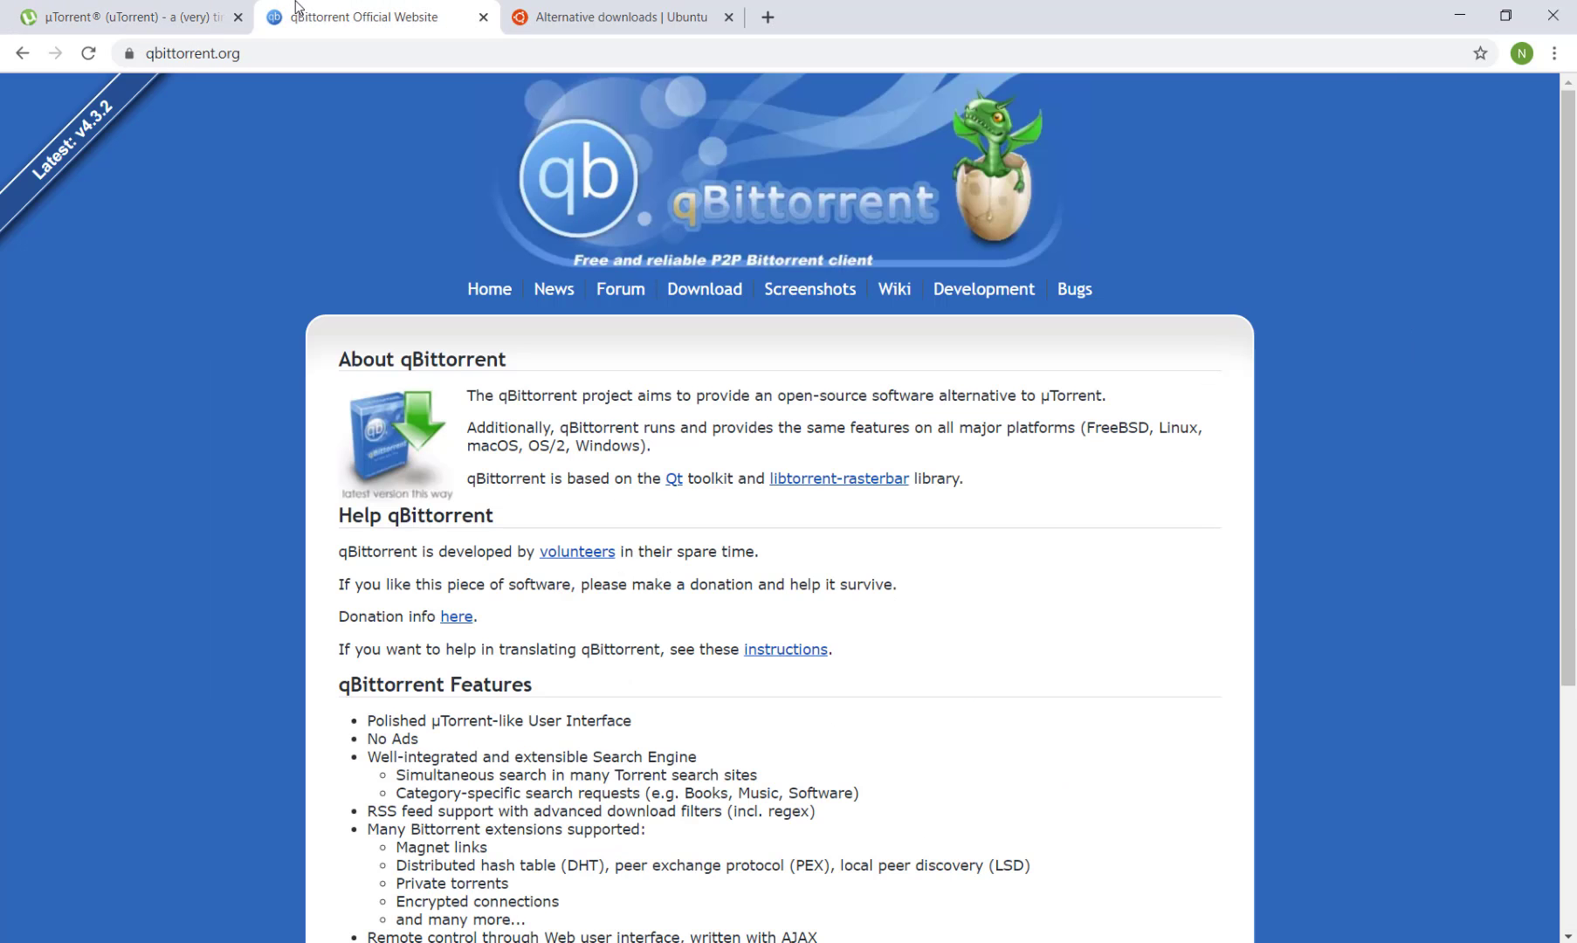
left_click(199, 13)
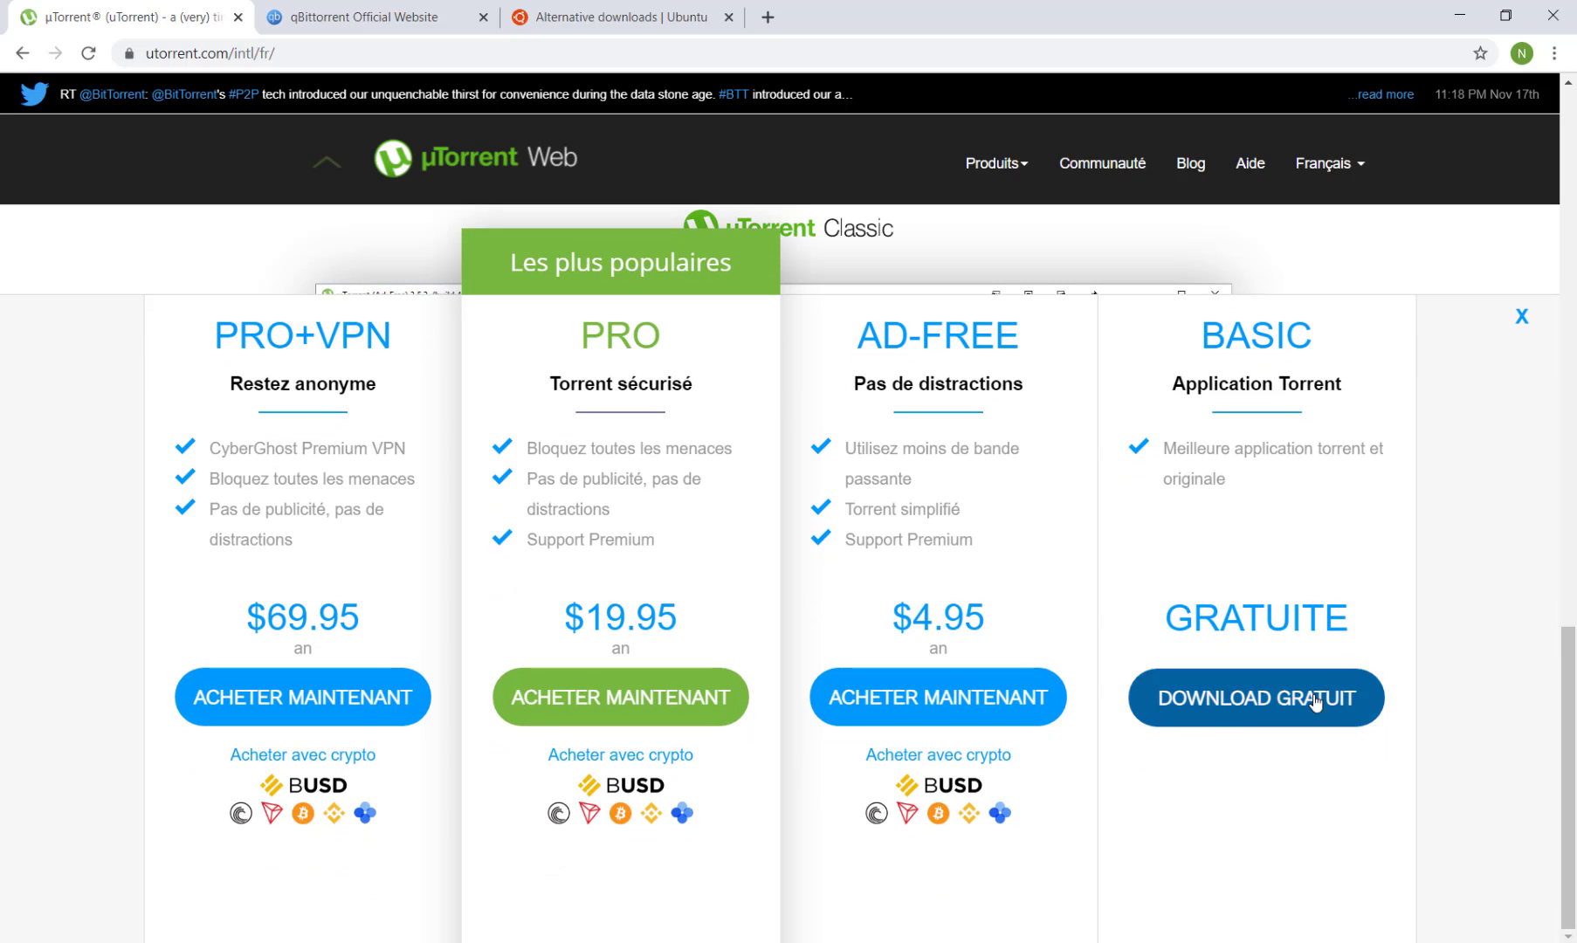
left_click(1232, 705)
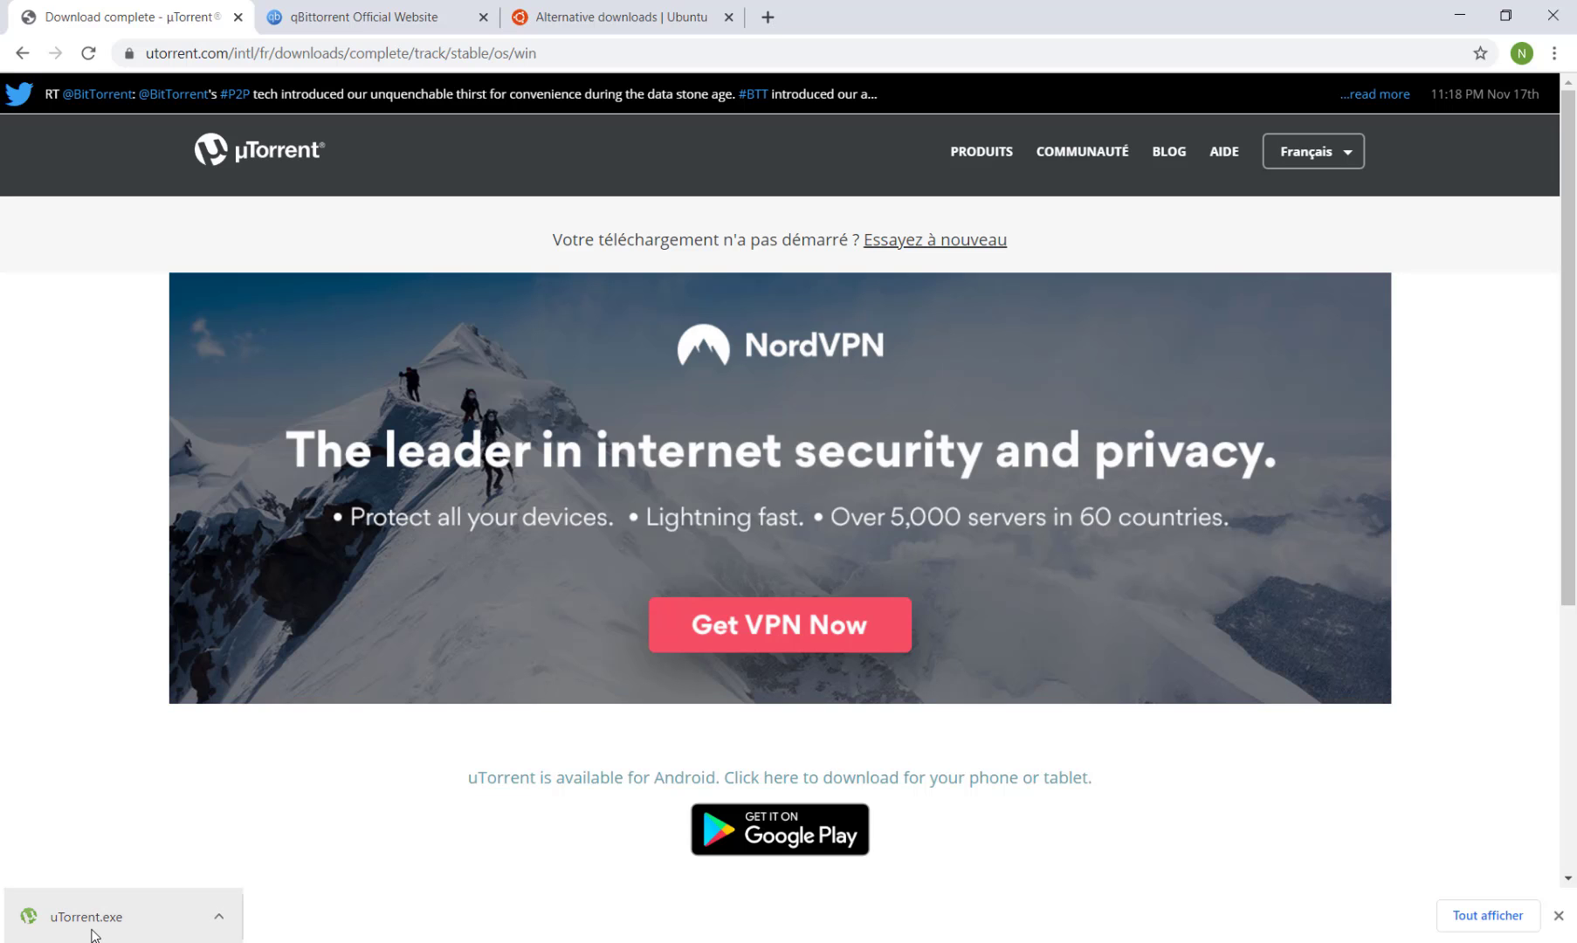
Launch the downloaded uTorrent.exe installer, go through the welcome and warning pages, and accept the license agreement.
left_click(92, 930)
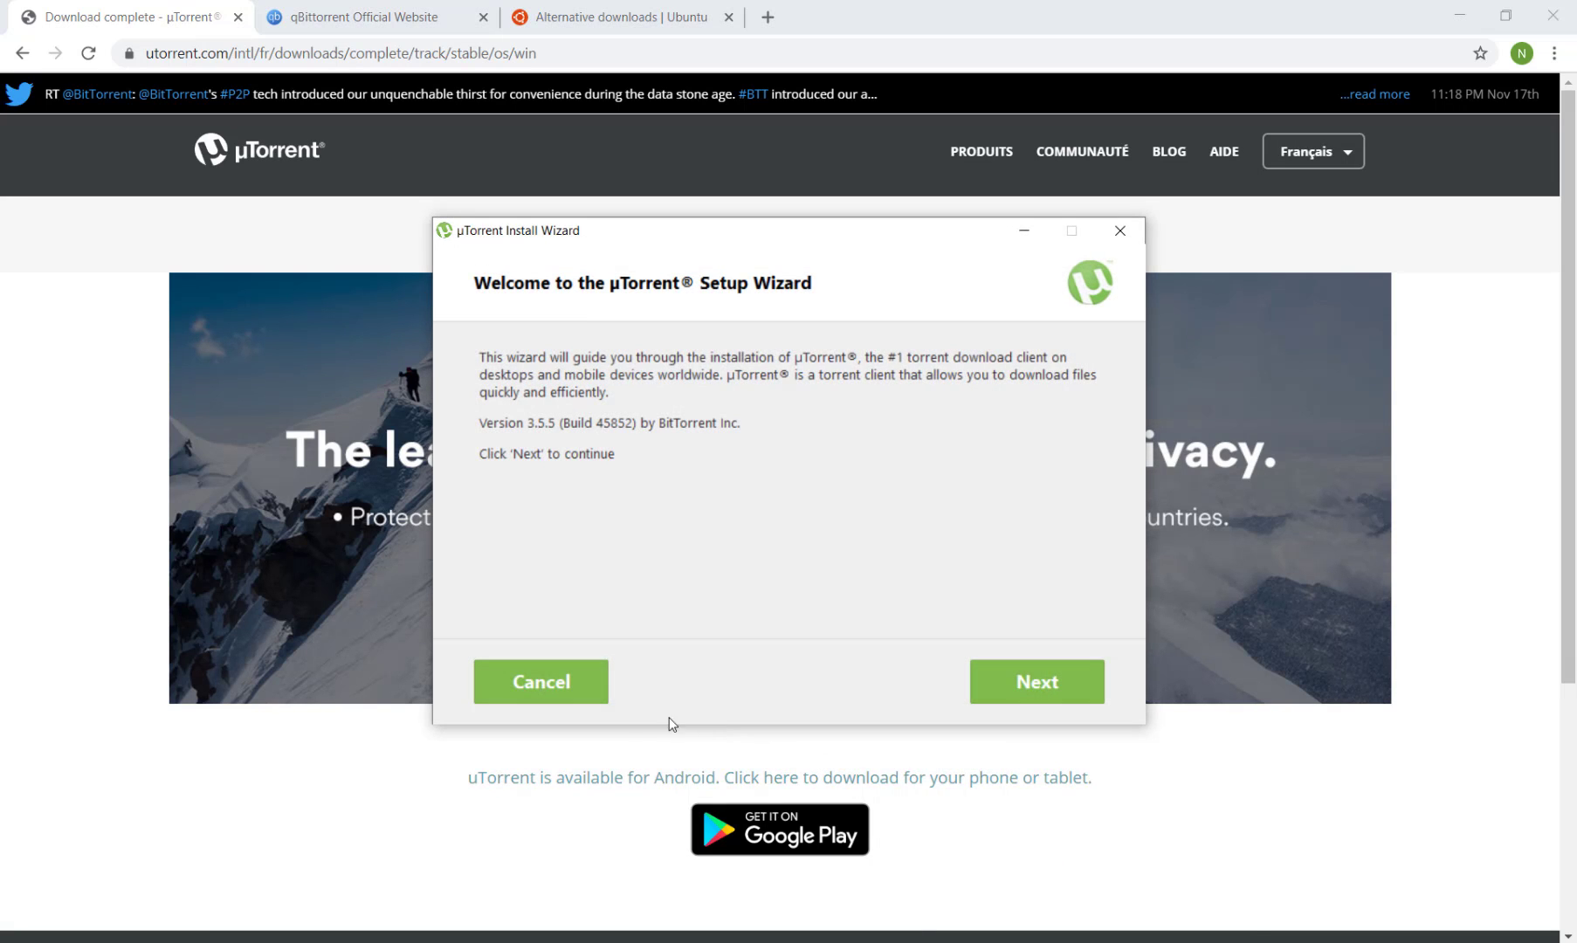
left_click(1054, 689)
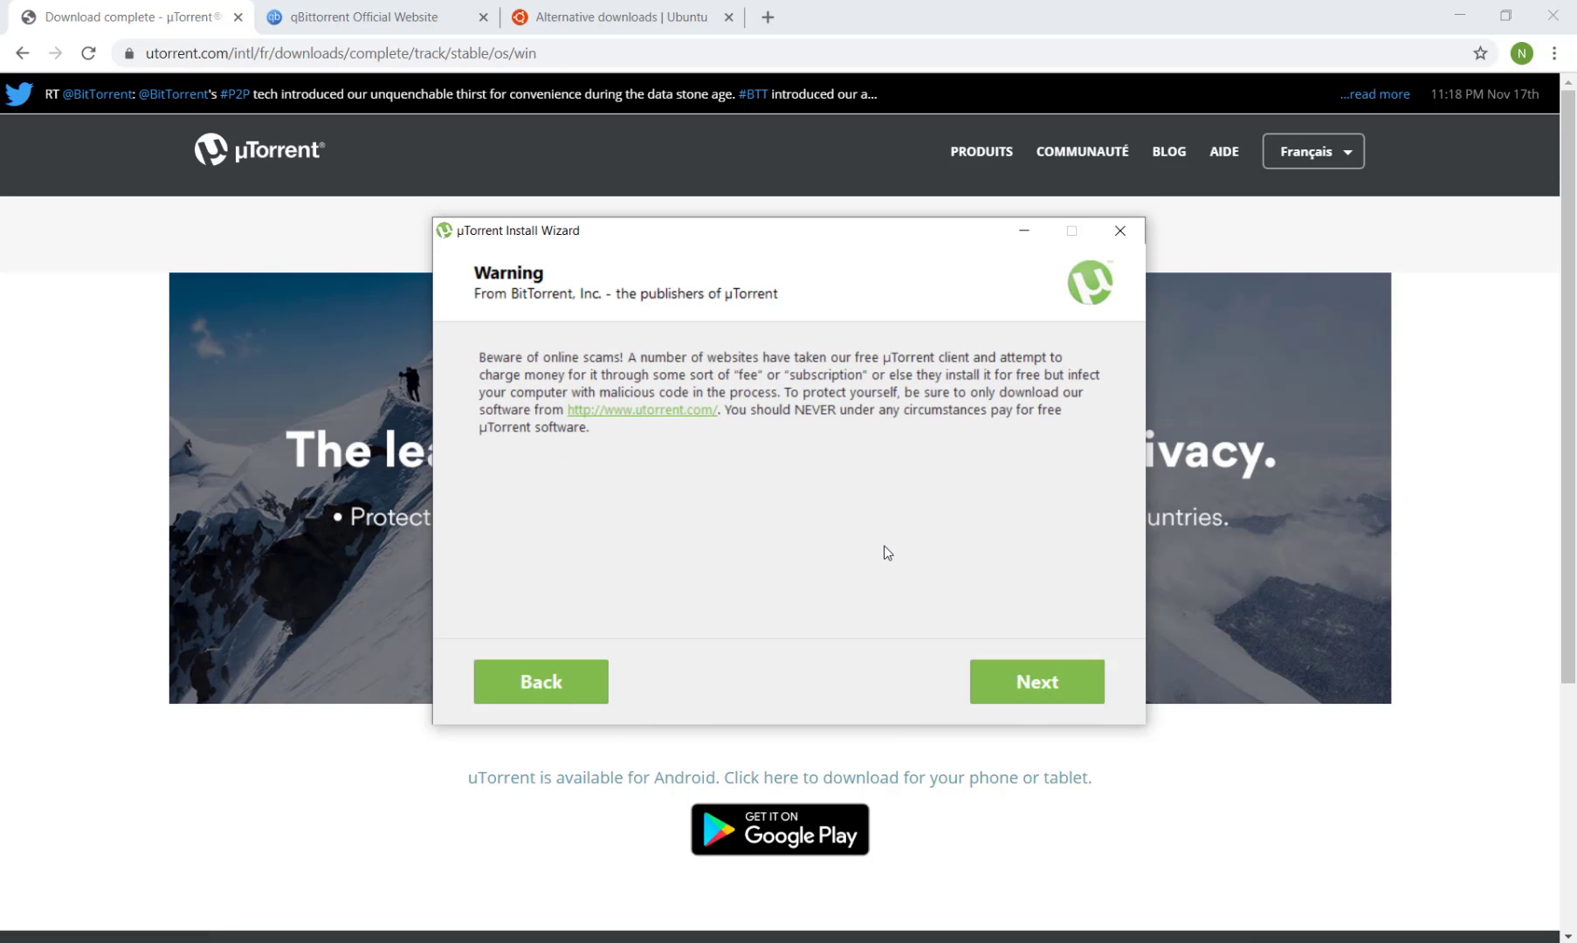
left_click(1044, 690)
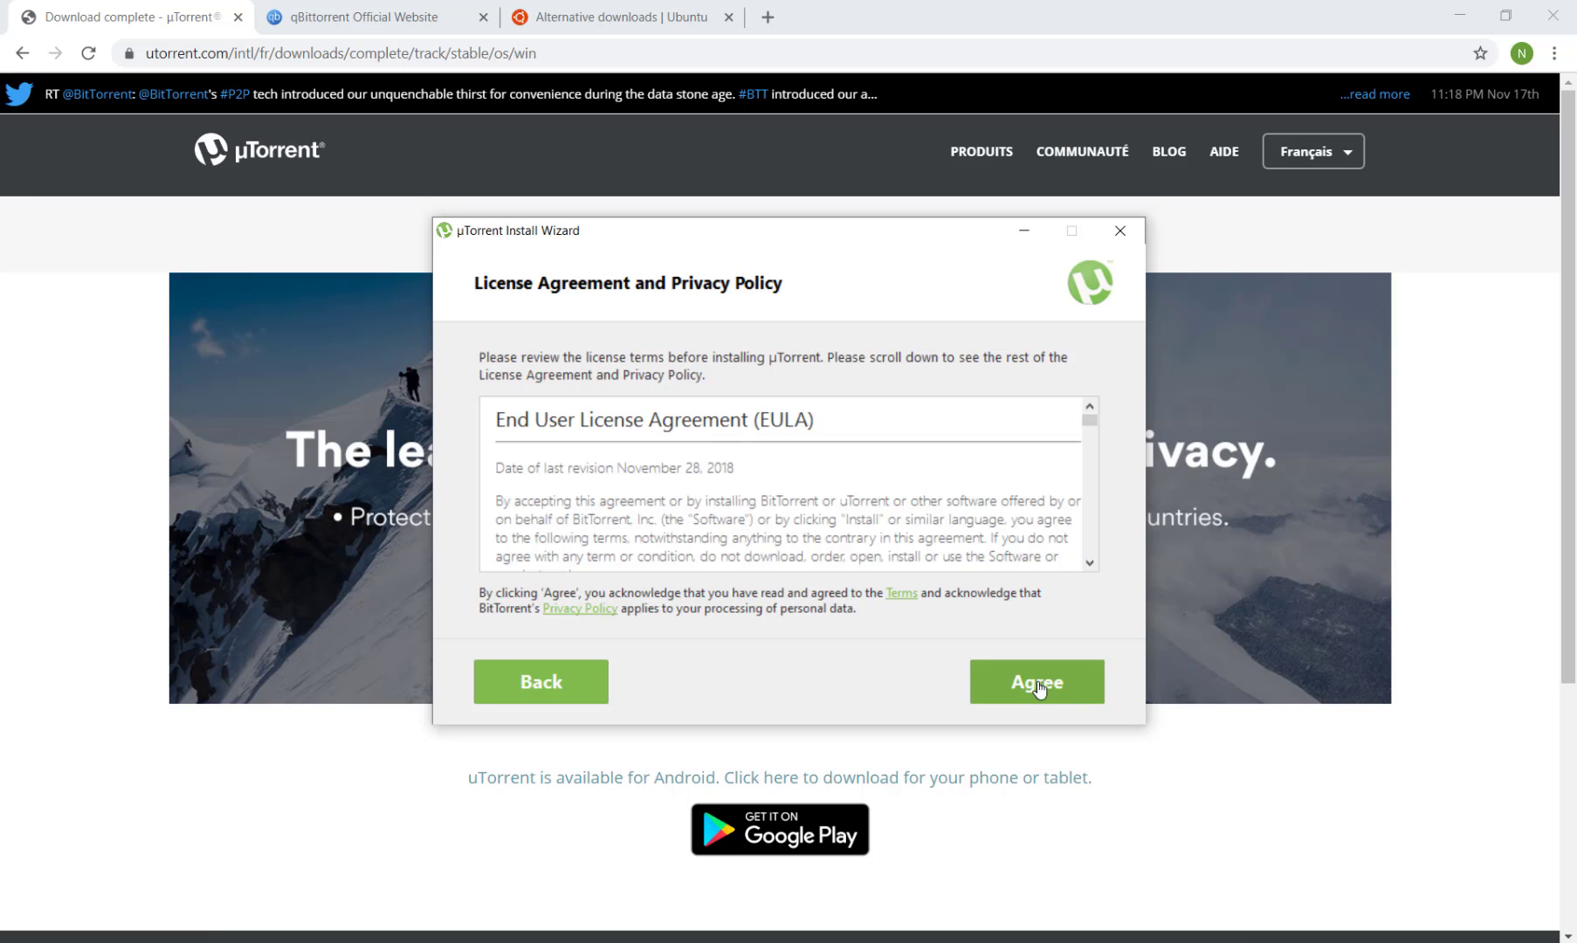
left_click(1057, 693)
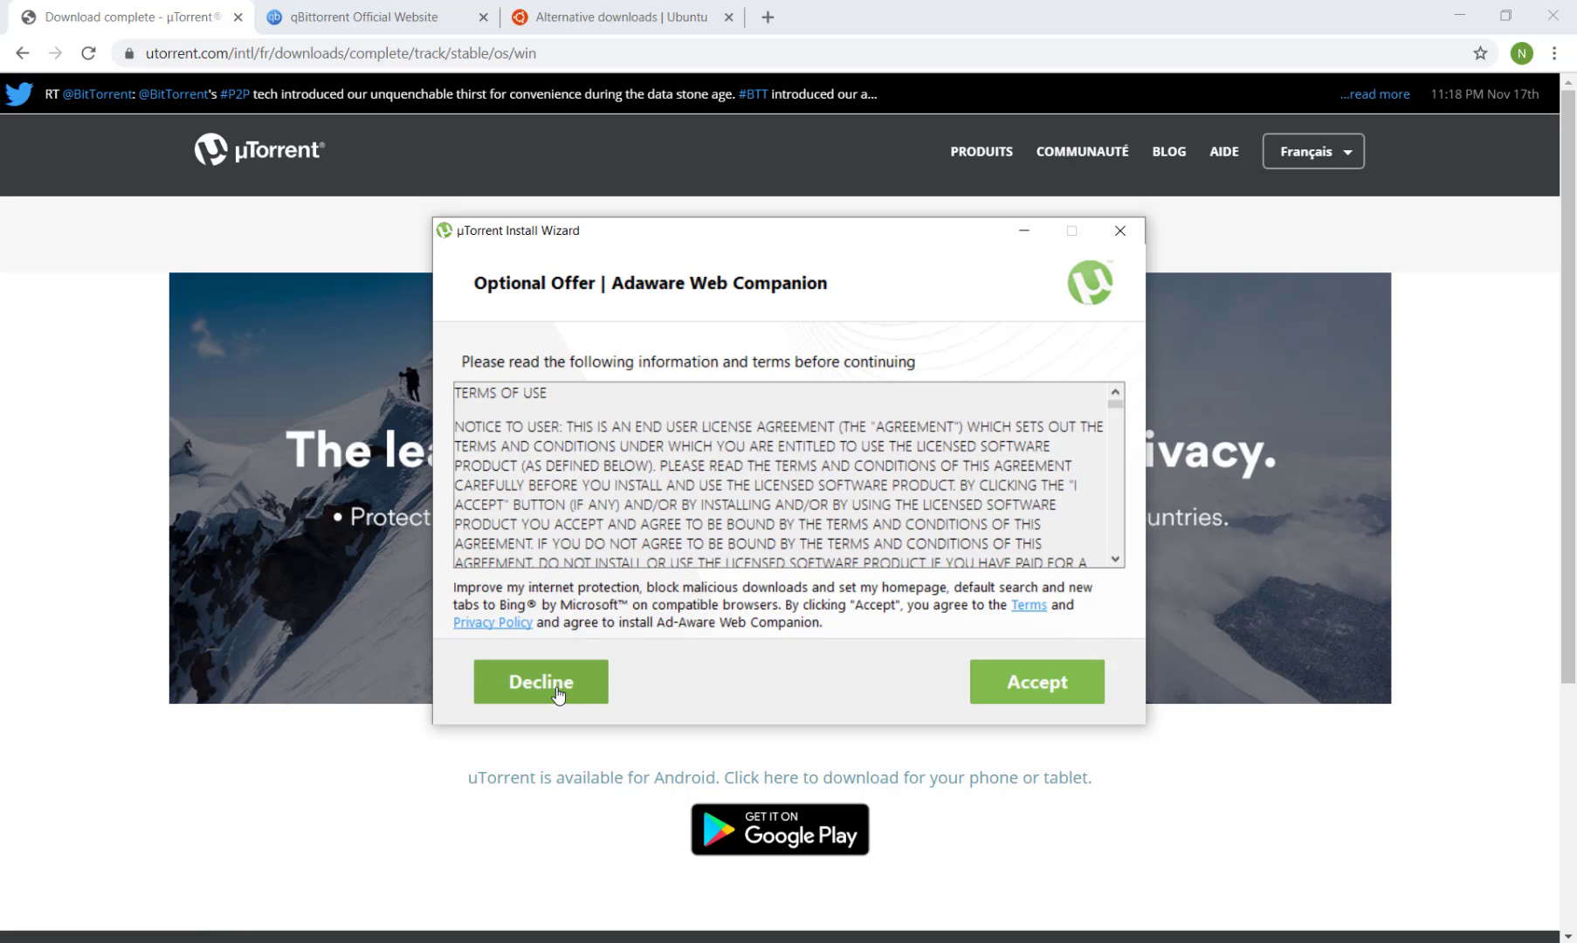
Decline the Adaware and Avast optional offers and keep the default install and configuration options.
left_click(558, 693)
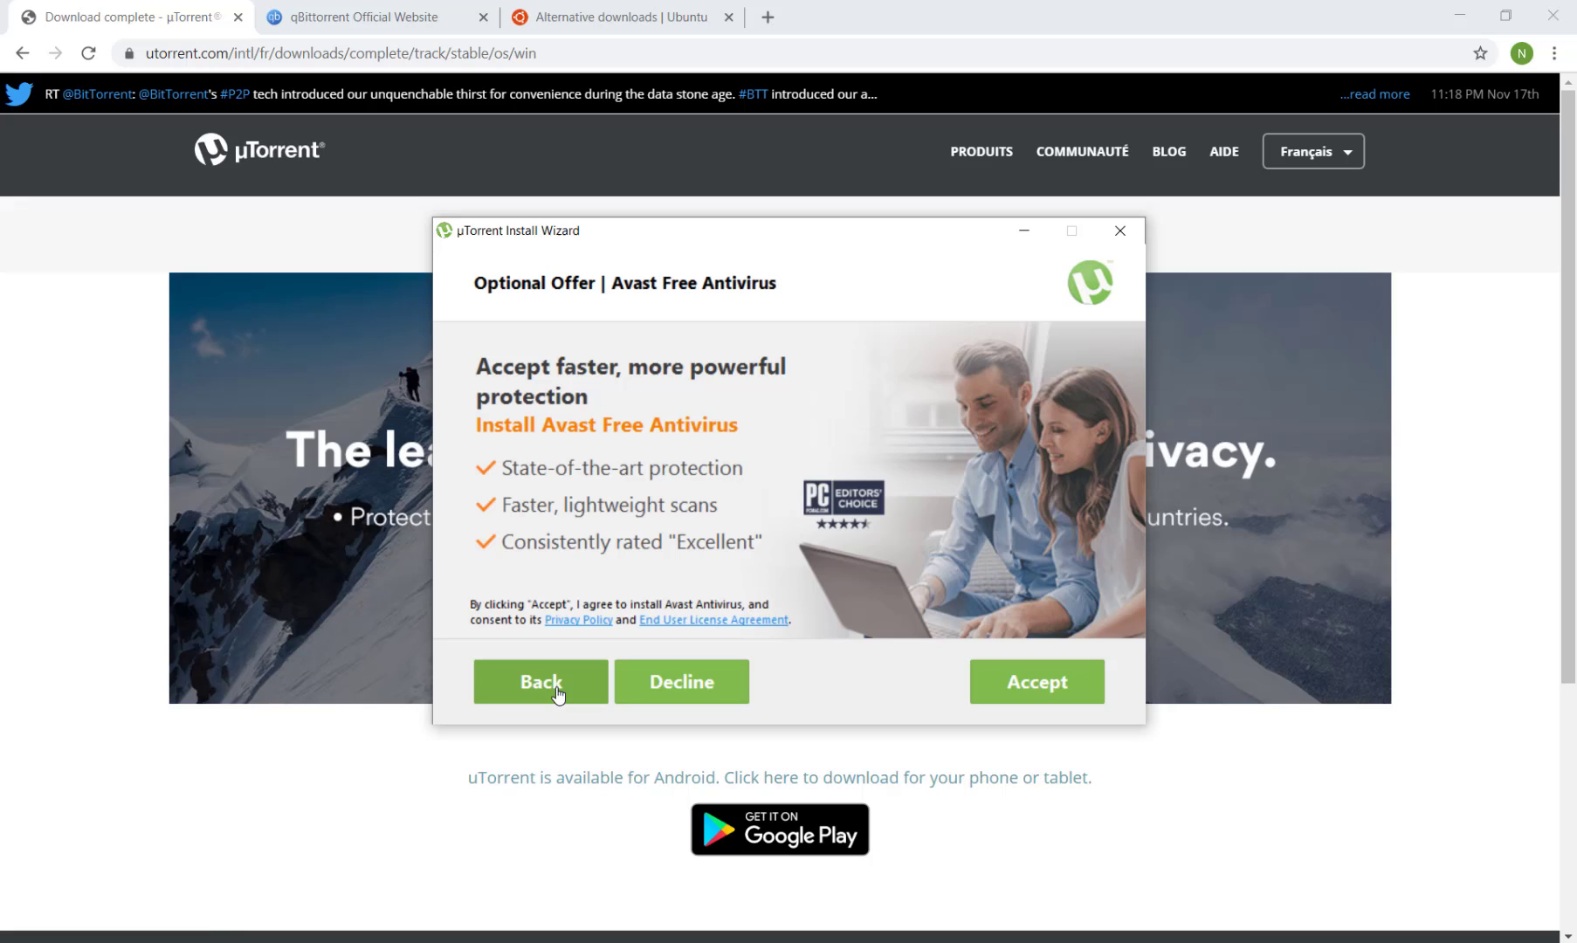
left_click(685, 696)
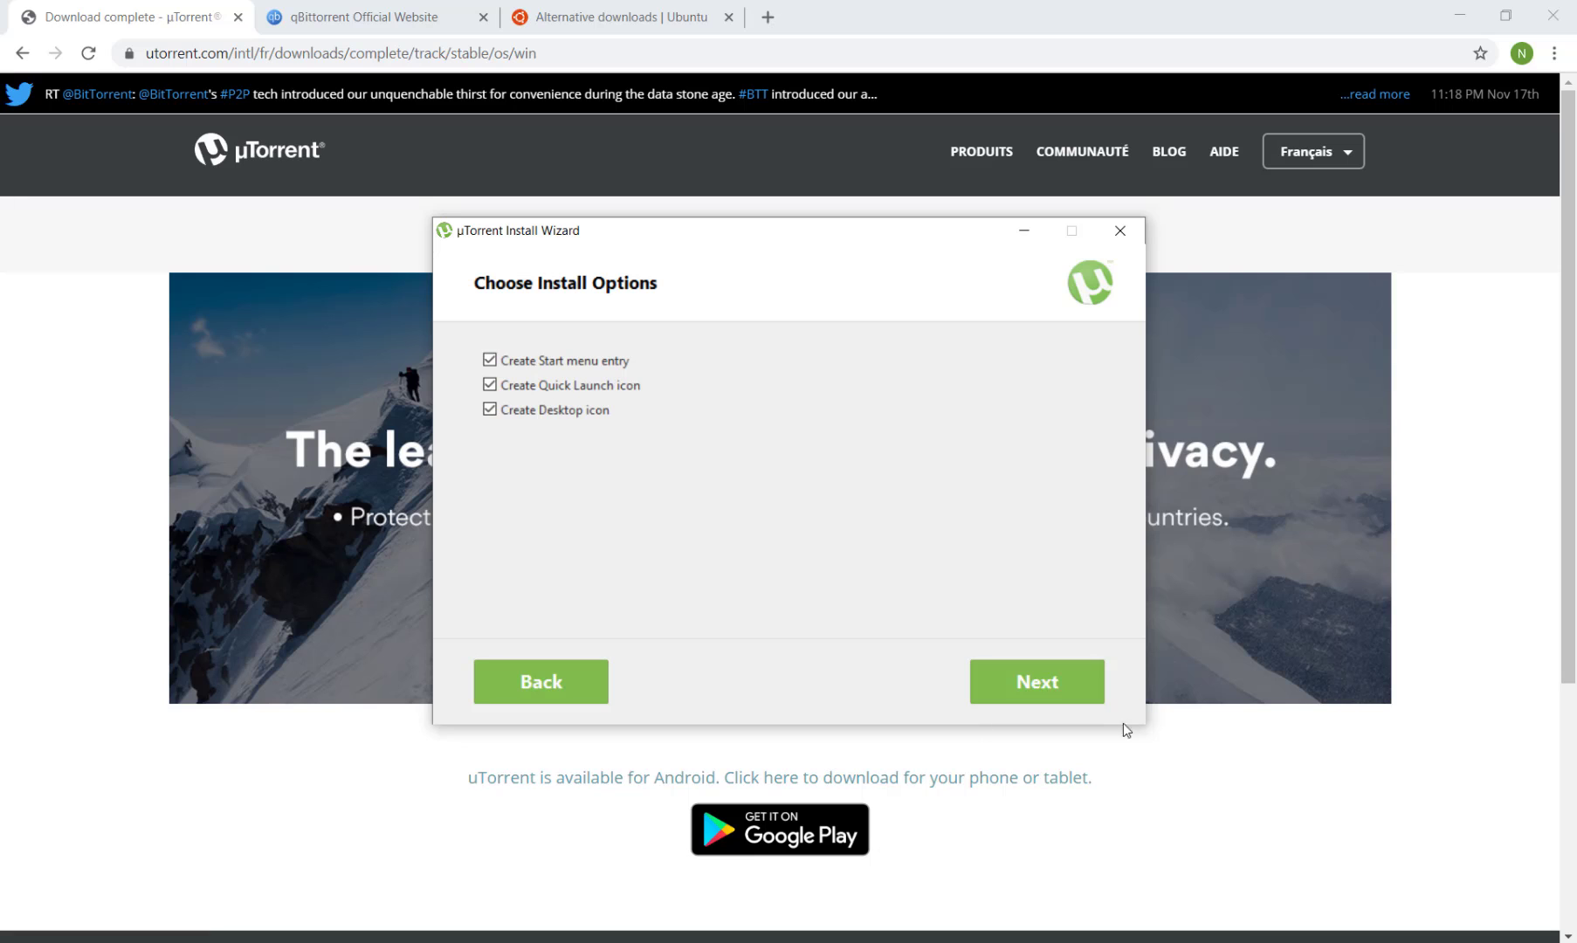
left_click(1013, 691)
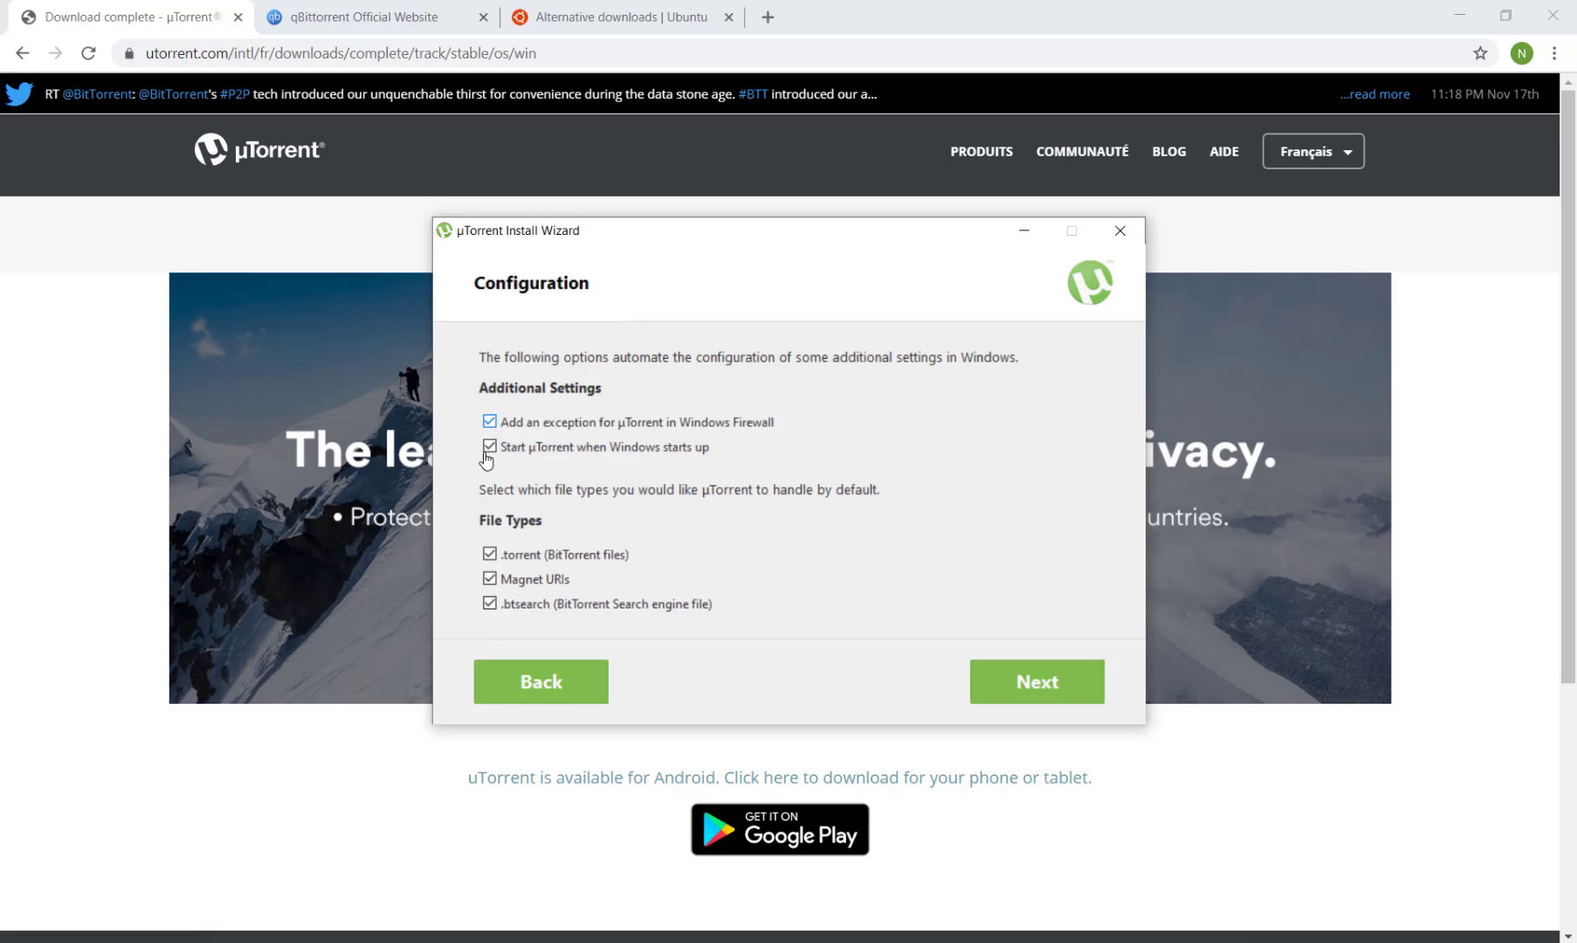
left_click(1016, 691)
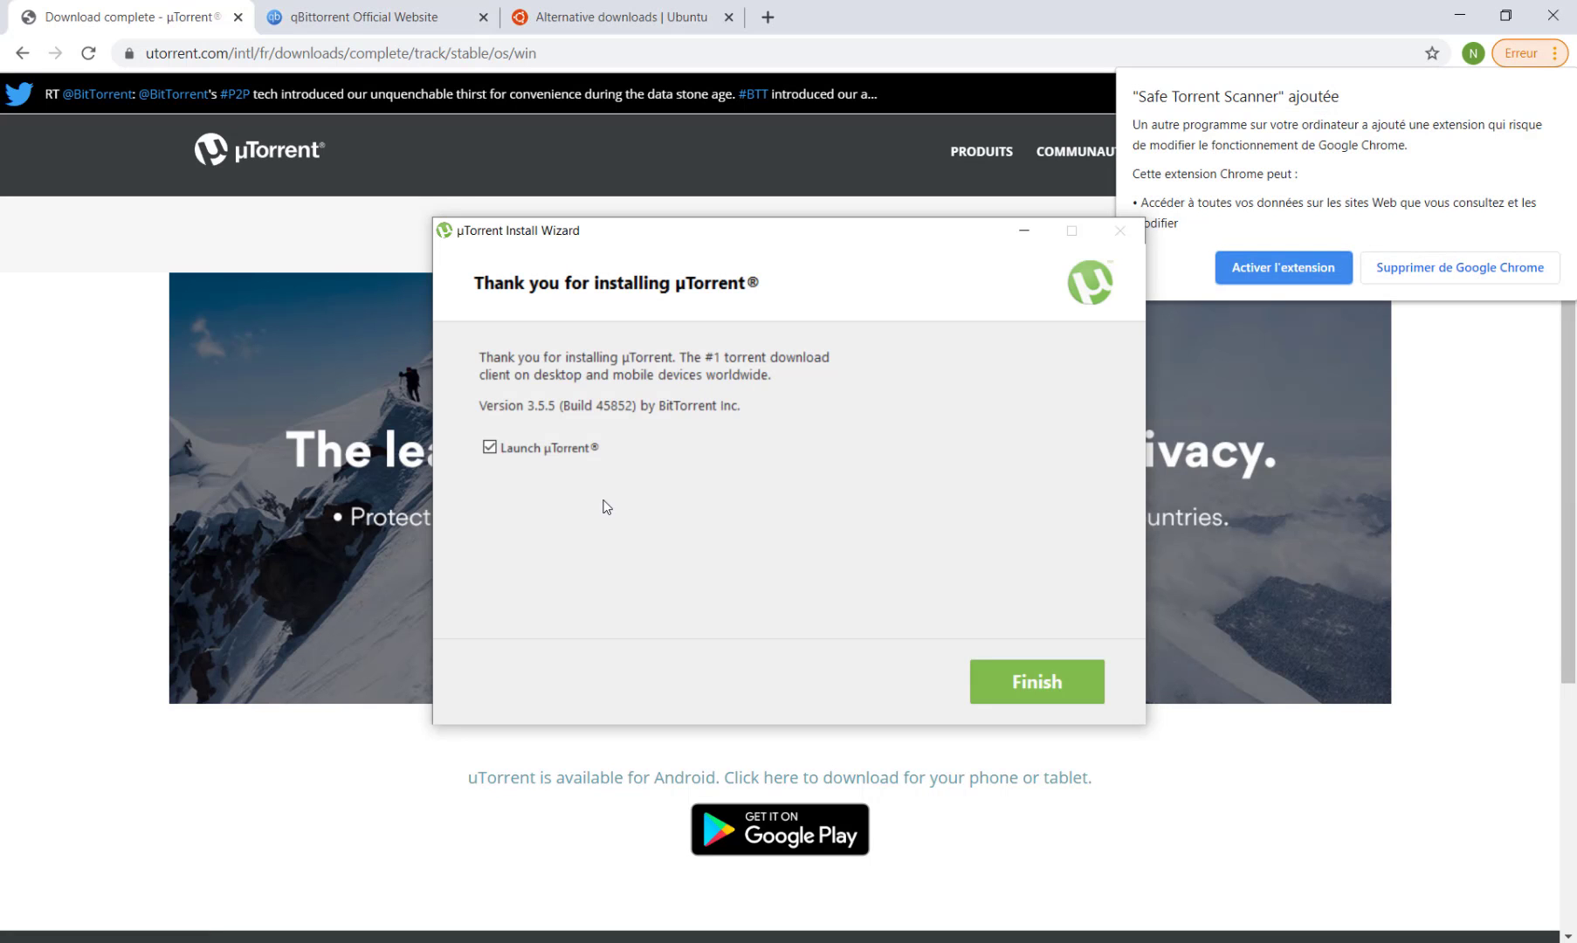
Remove the Safe Torrent Scanner extension from Chrome and finish the installation with Launch µTorrent checked.
left_click(1442, 281)
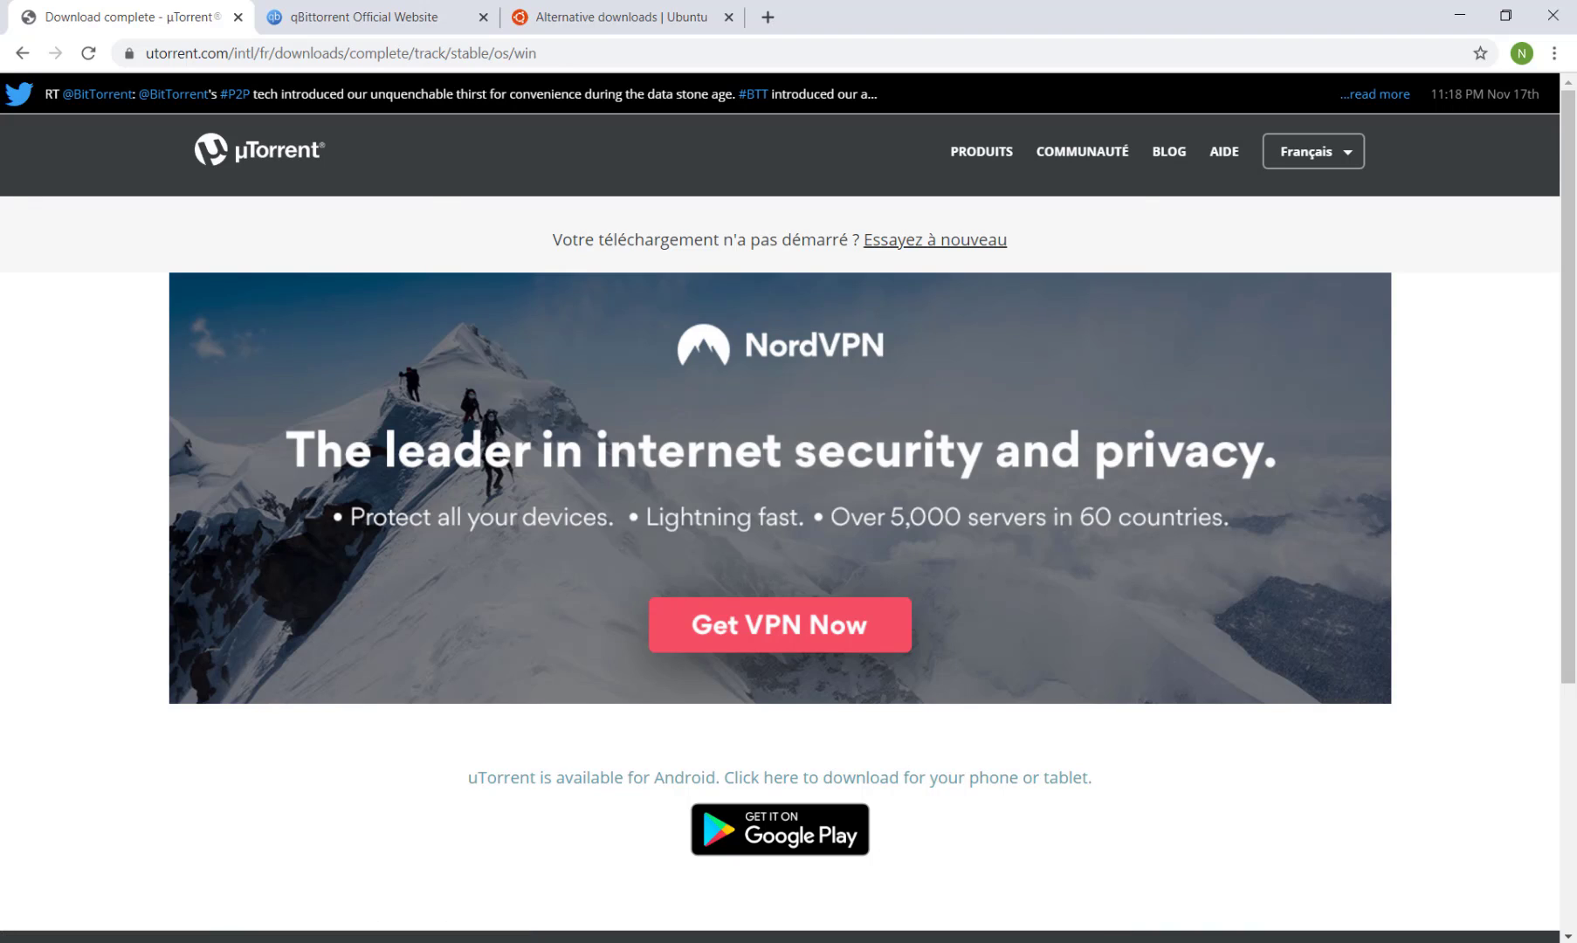
left_click(1104, 942)
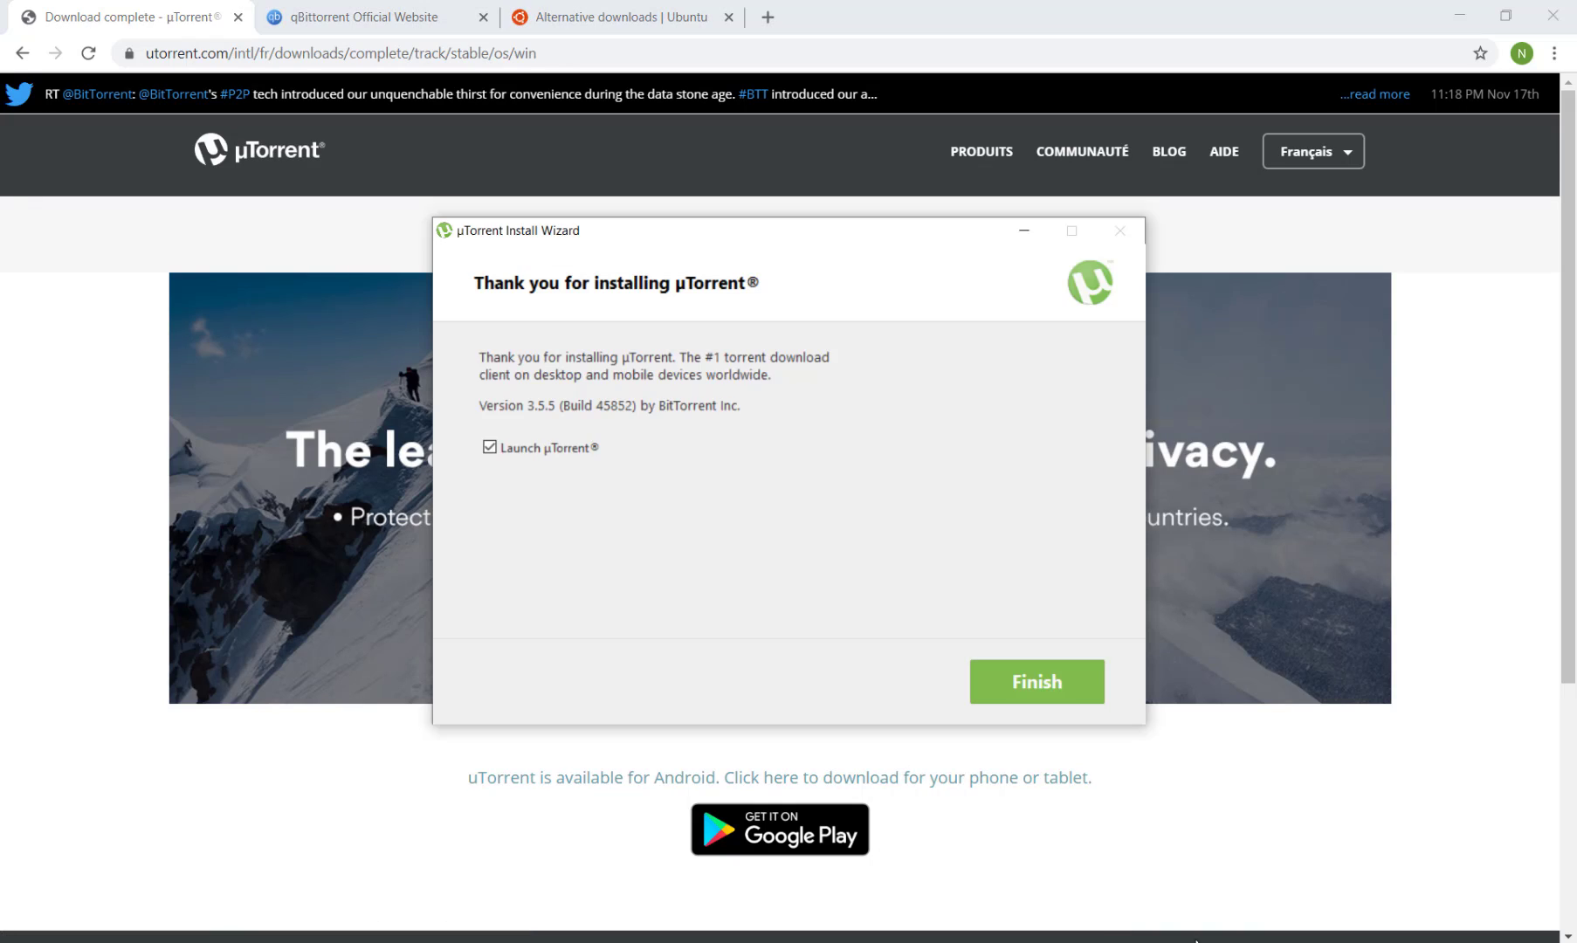
left_click(1034, 685)
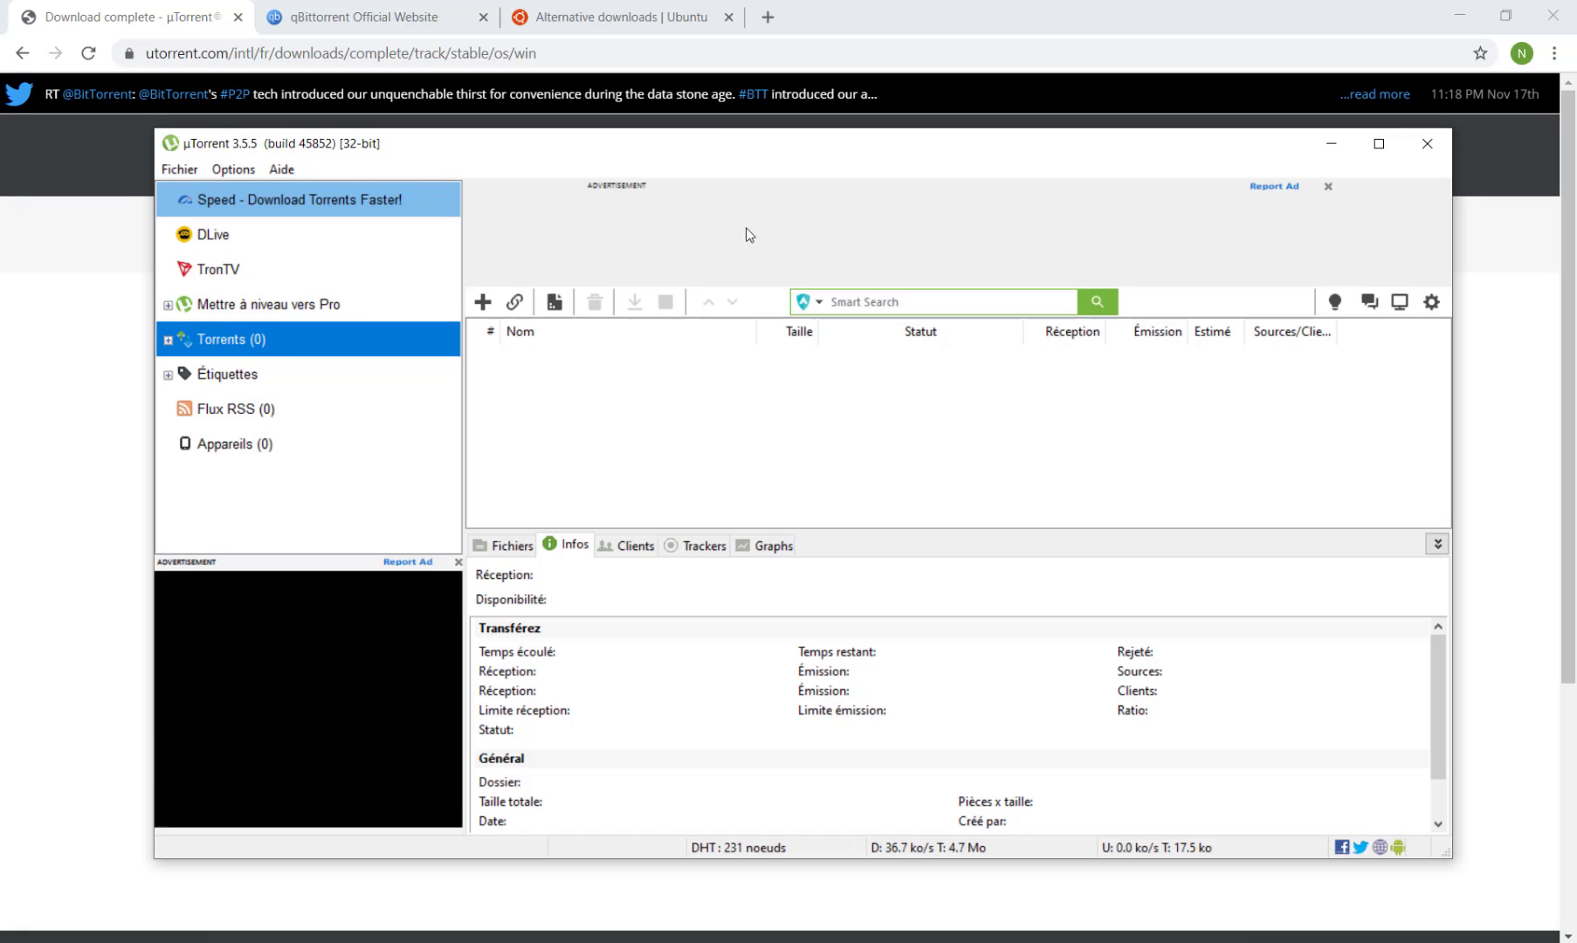
Reposition the µTorrent and NordVPN windows, then minimize NordVPN.
mouse_move(722, 144)
left_mouse_down()
mouse_move(867, 171)
mouse_move(705, 162)
left_mouse_up()
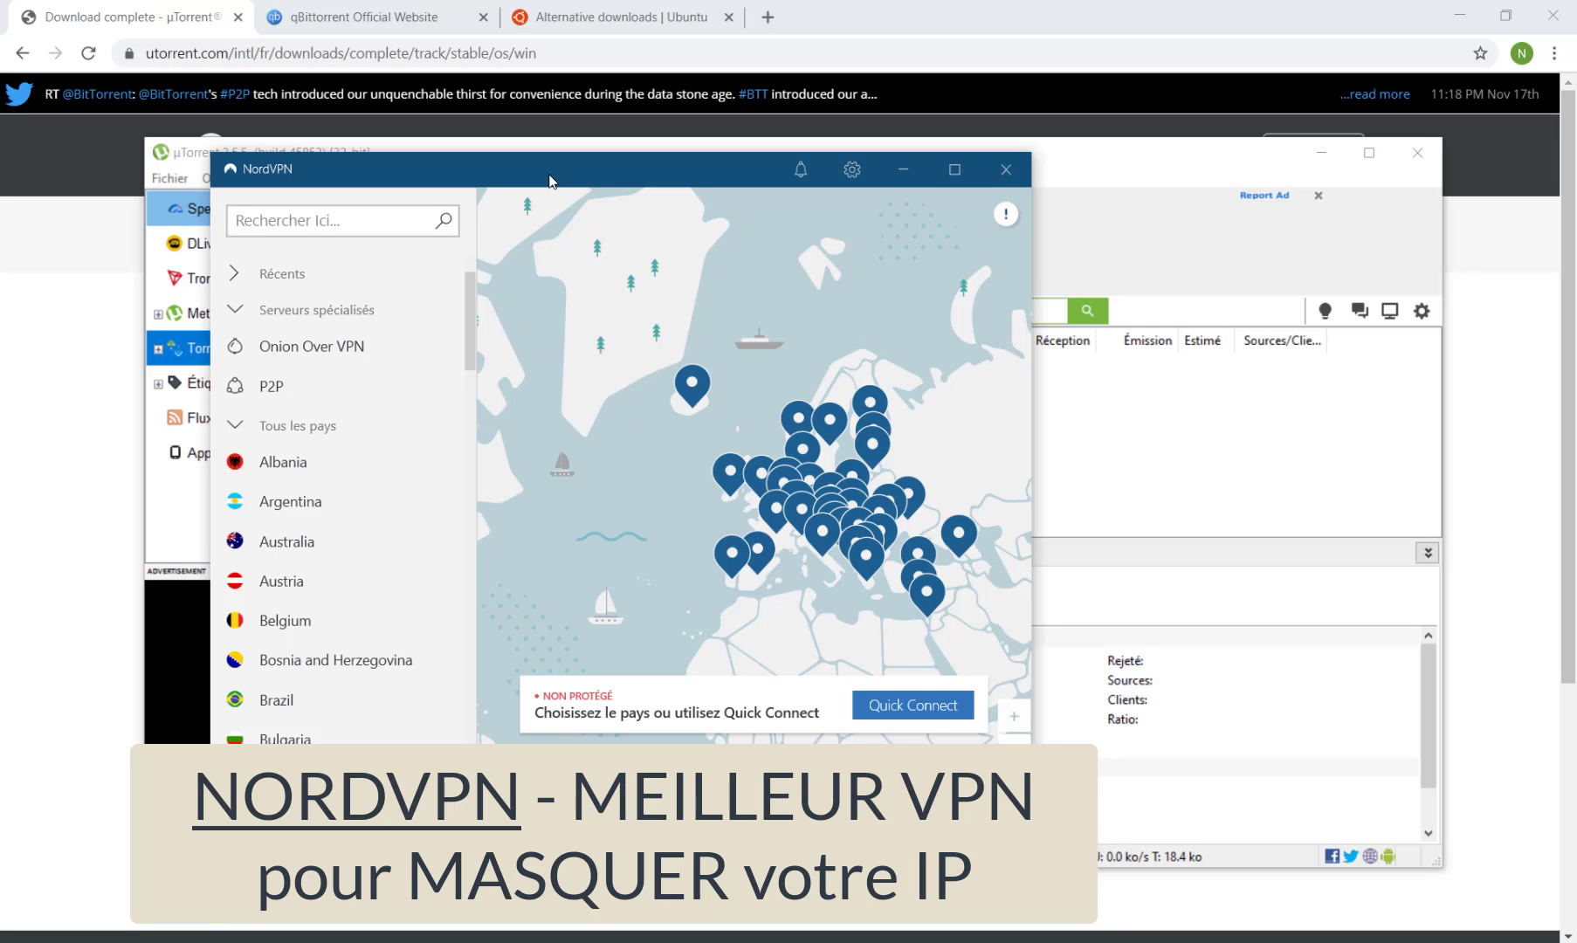
left_click_drag(560, 174, 698, 187)
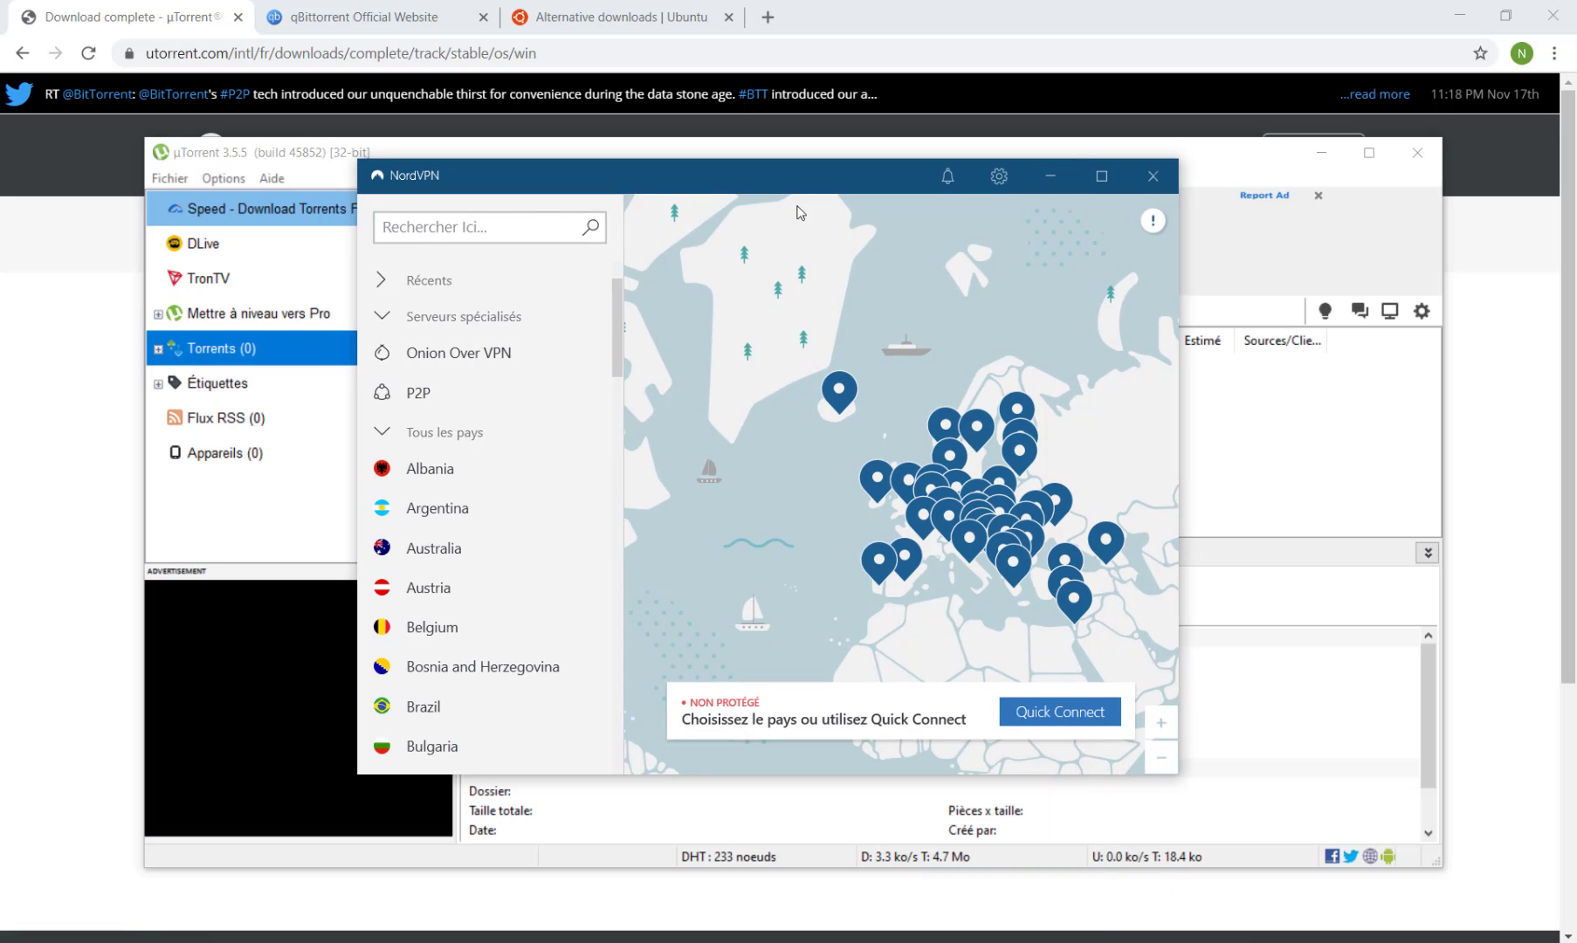
left_click(1050, 175)
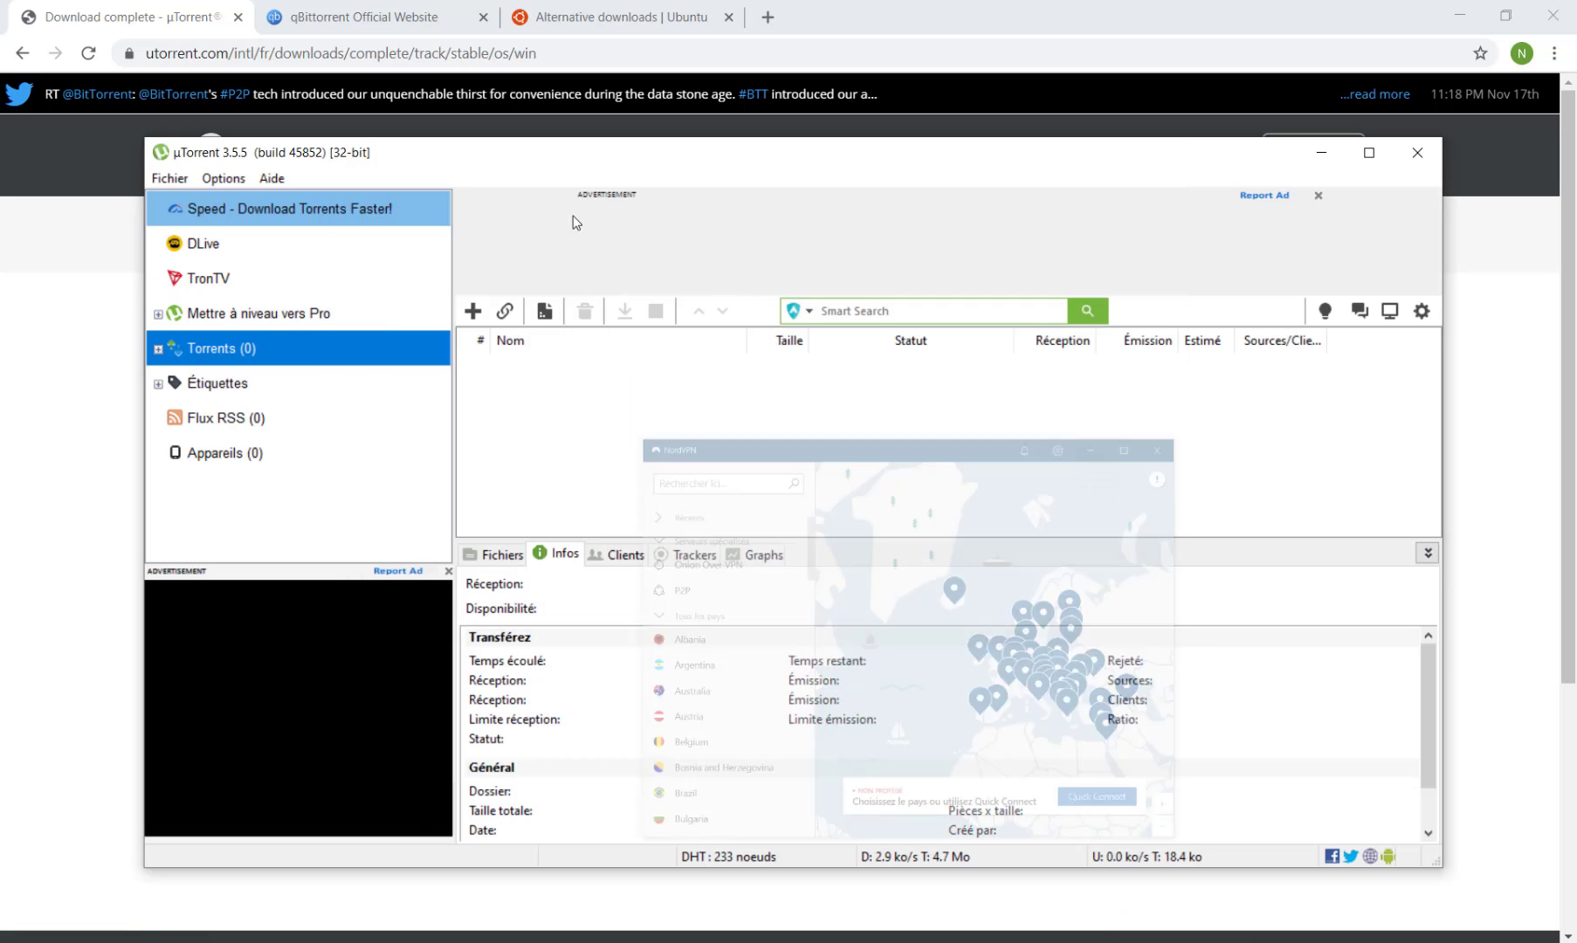
Open µTorrent Preferences and review the Connexion proxy server type options, keeping it as (aucun).
left_click(220, 182)
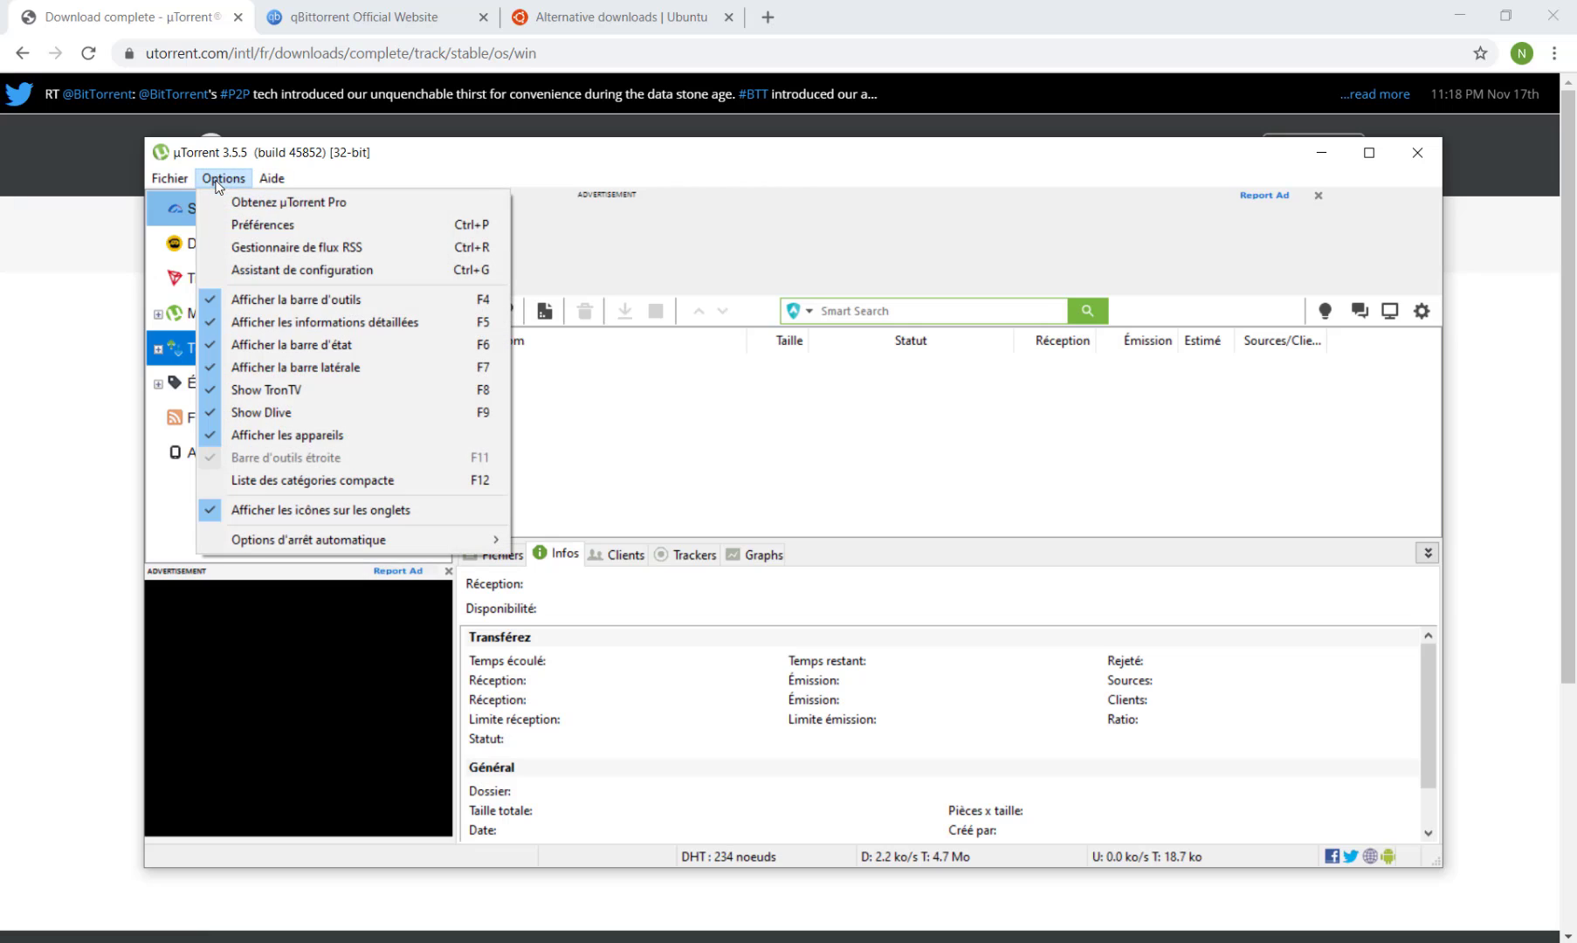
left_click(250, 226)
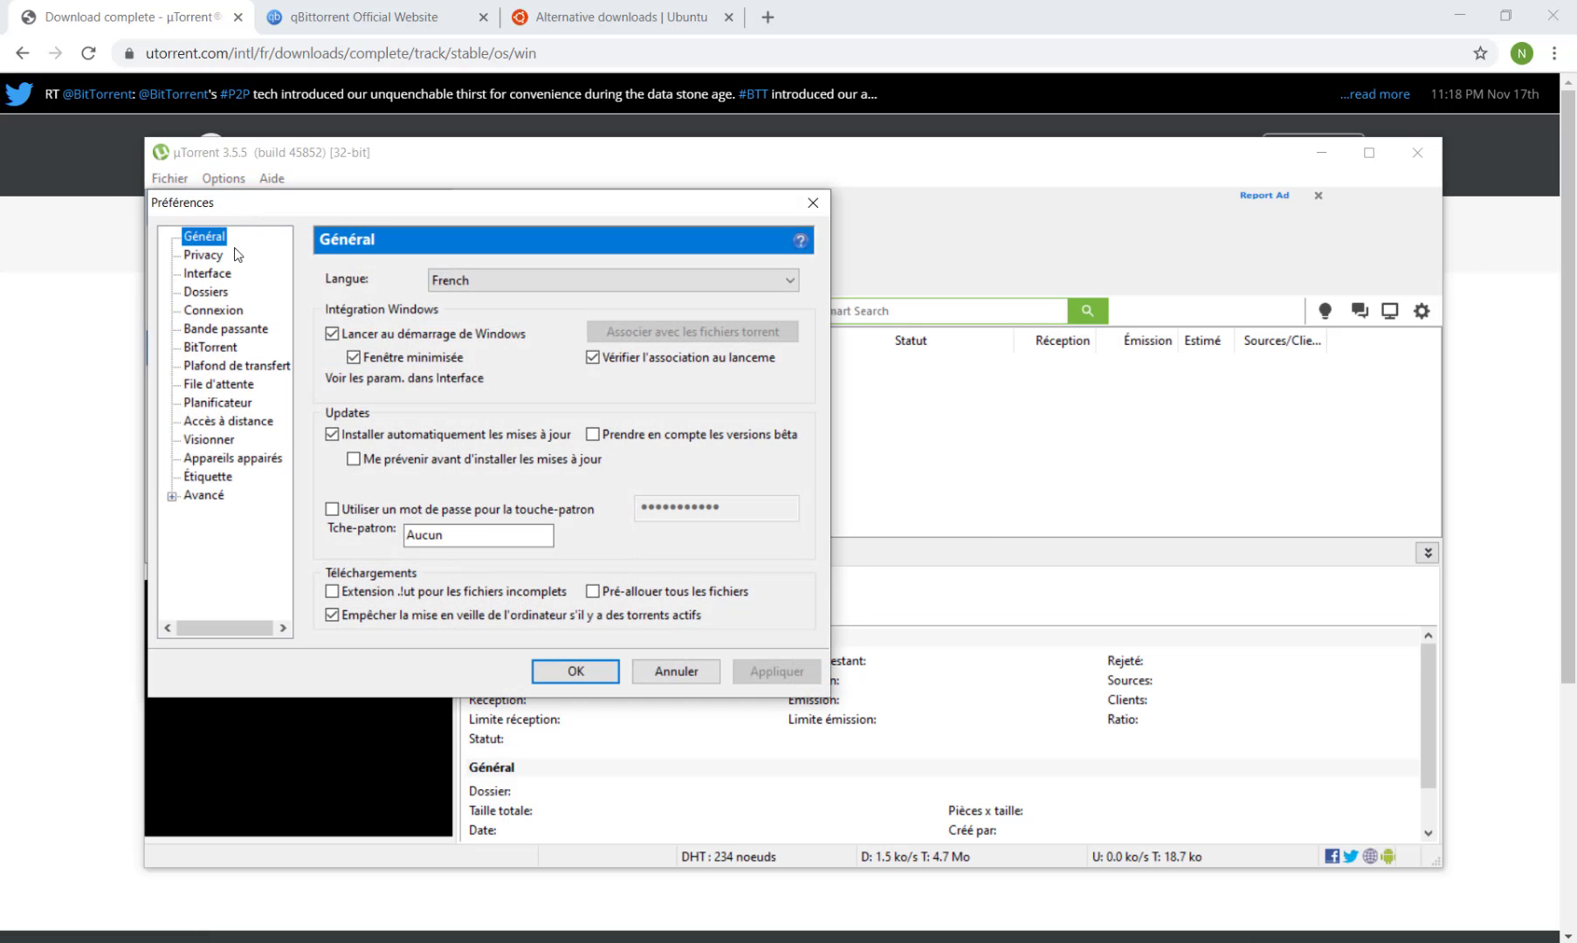
left_click(218, 317)
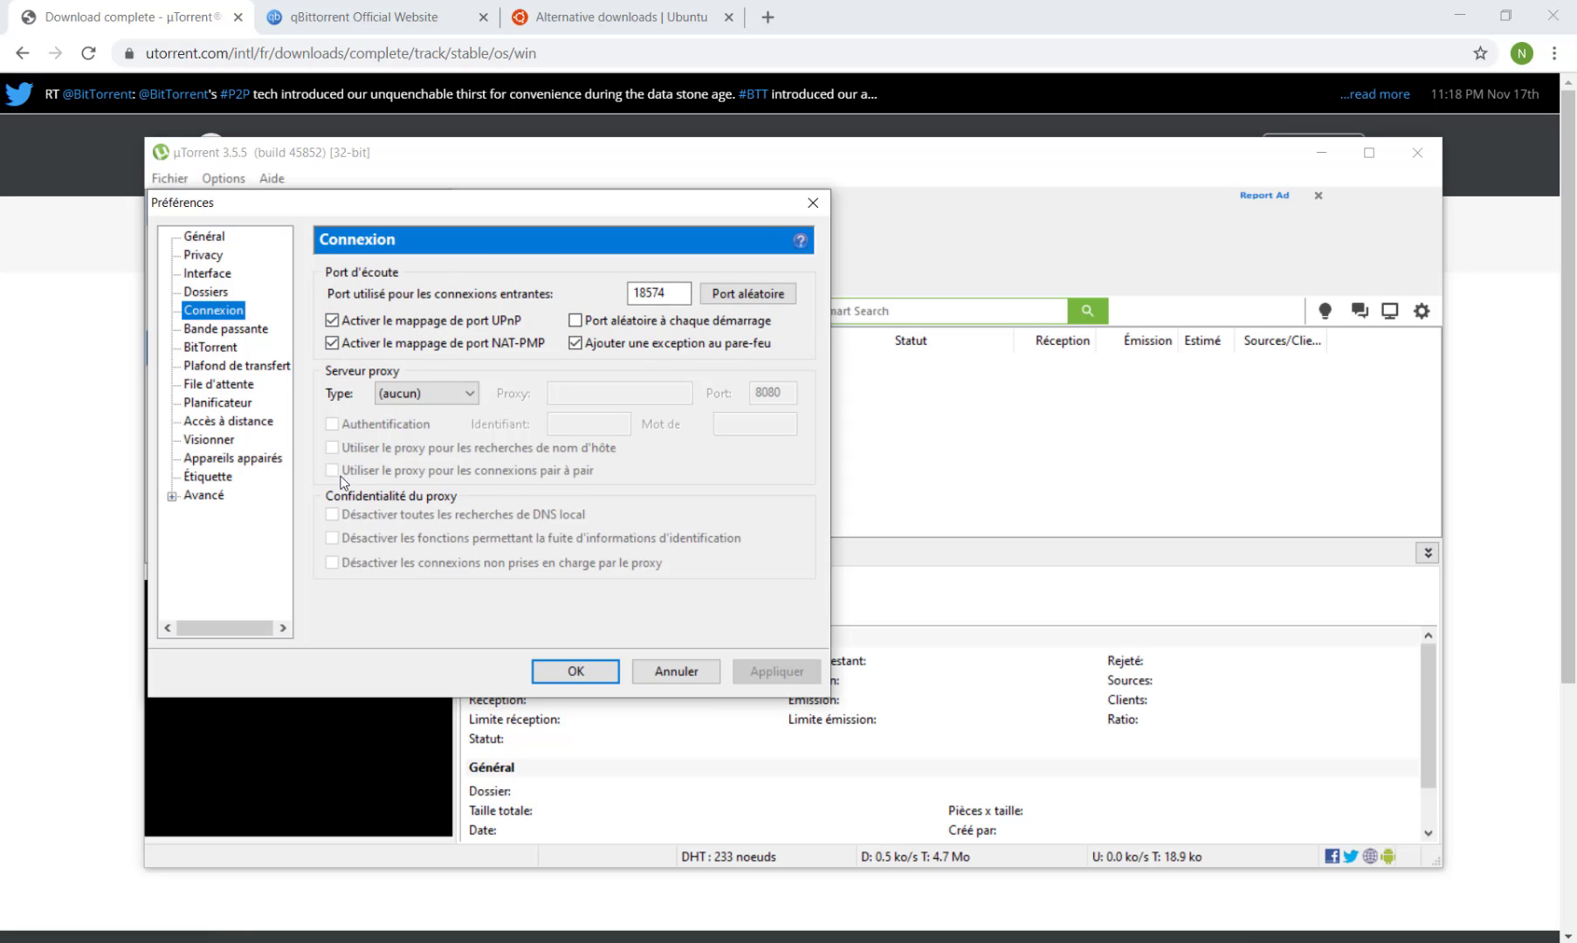
left_click(403, 394)
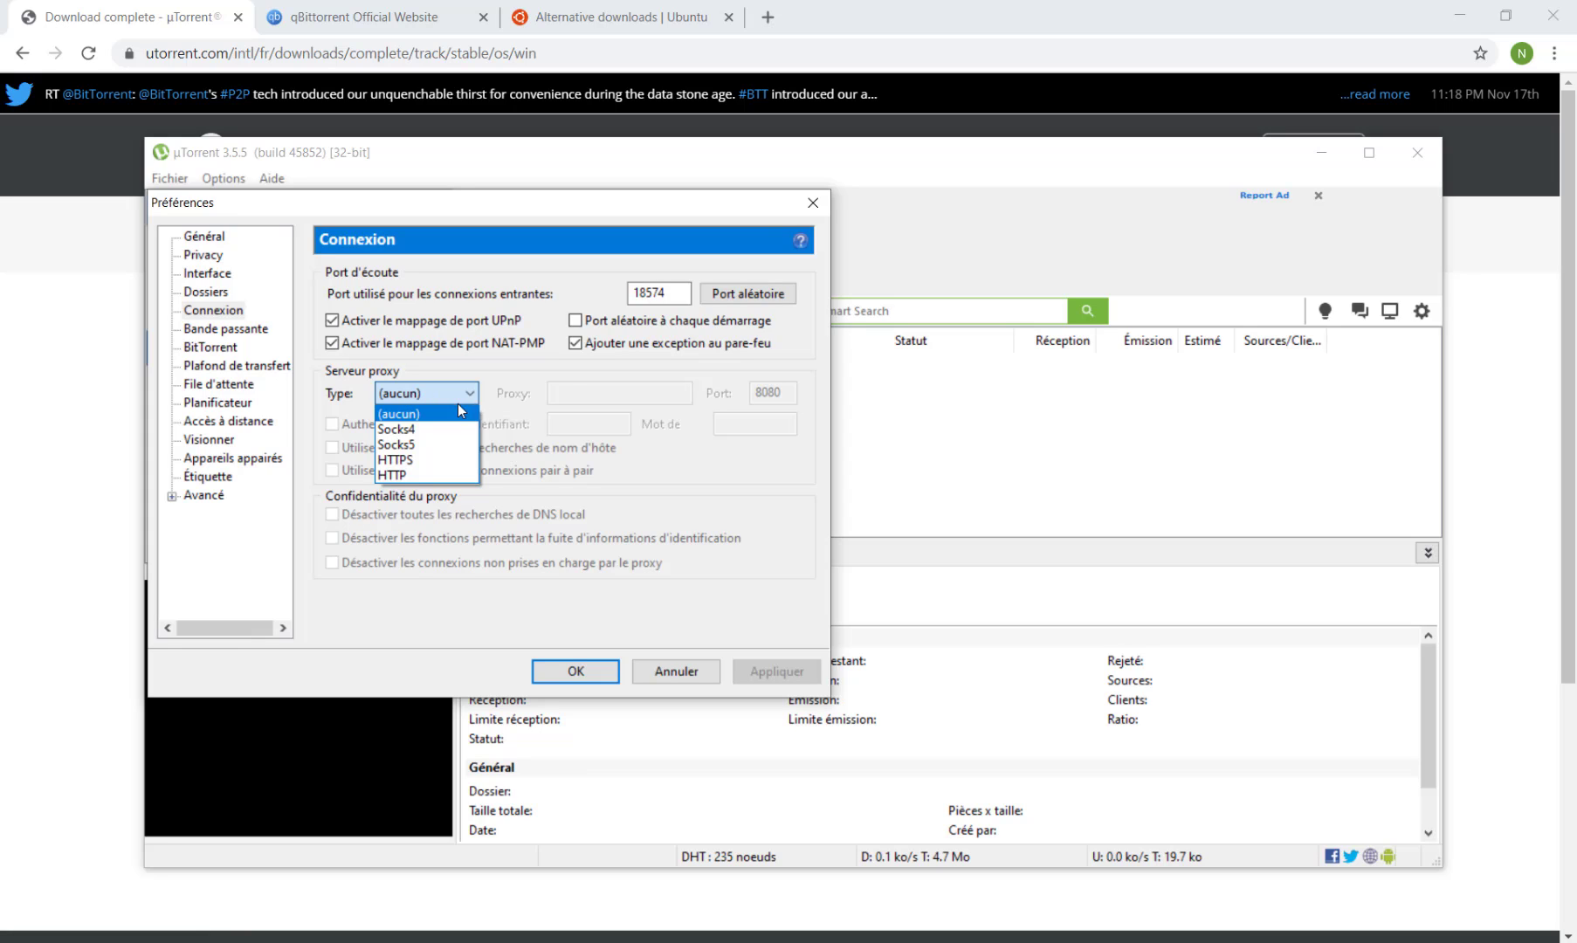
left_click(455, 415)
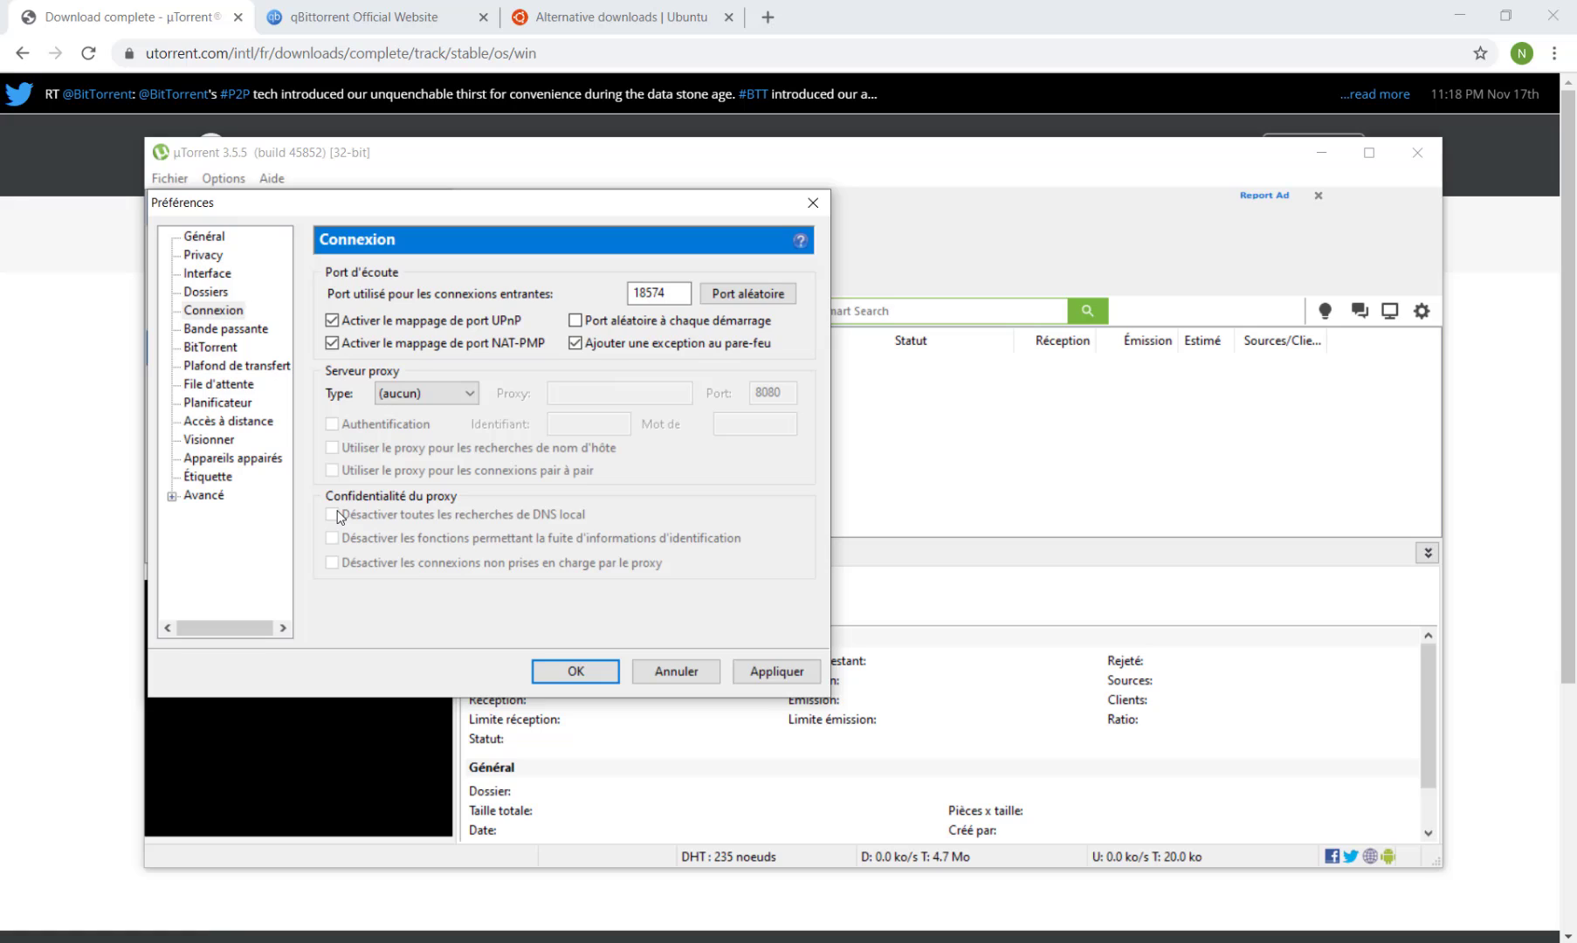
In the BitTorrent preferences, disable local client search, set outgoing encryption to Activé, and apply the changes.
left_click(214, 348)
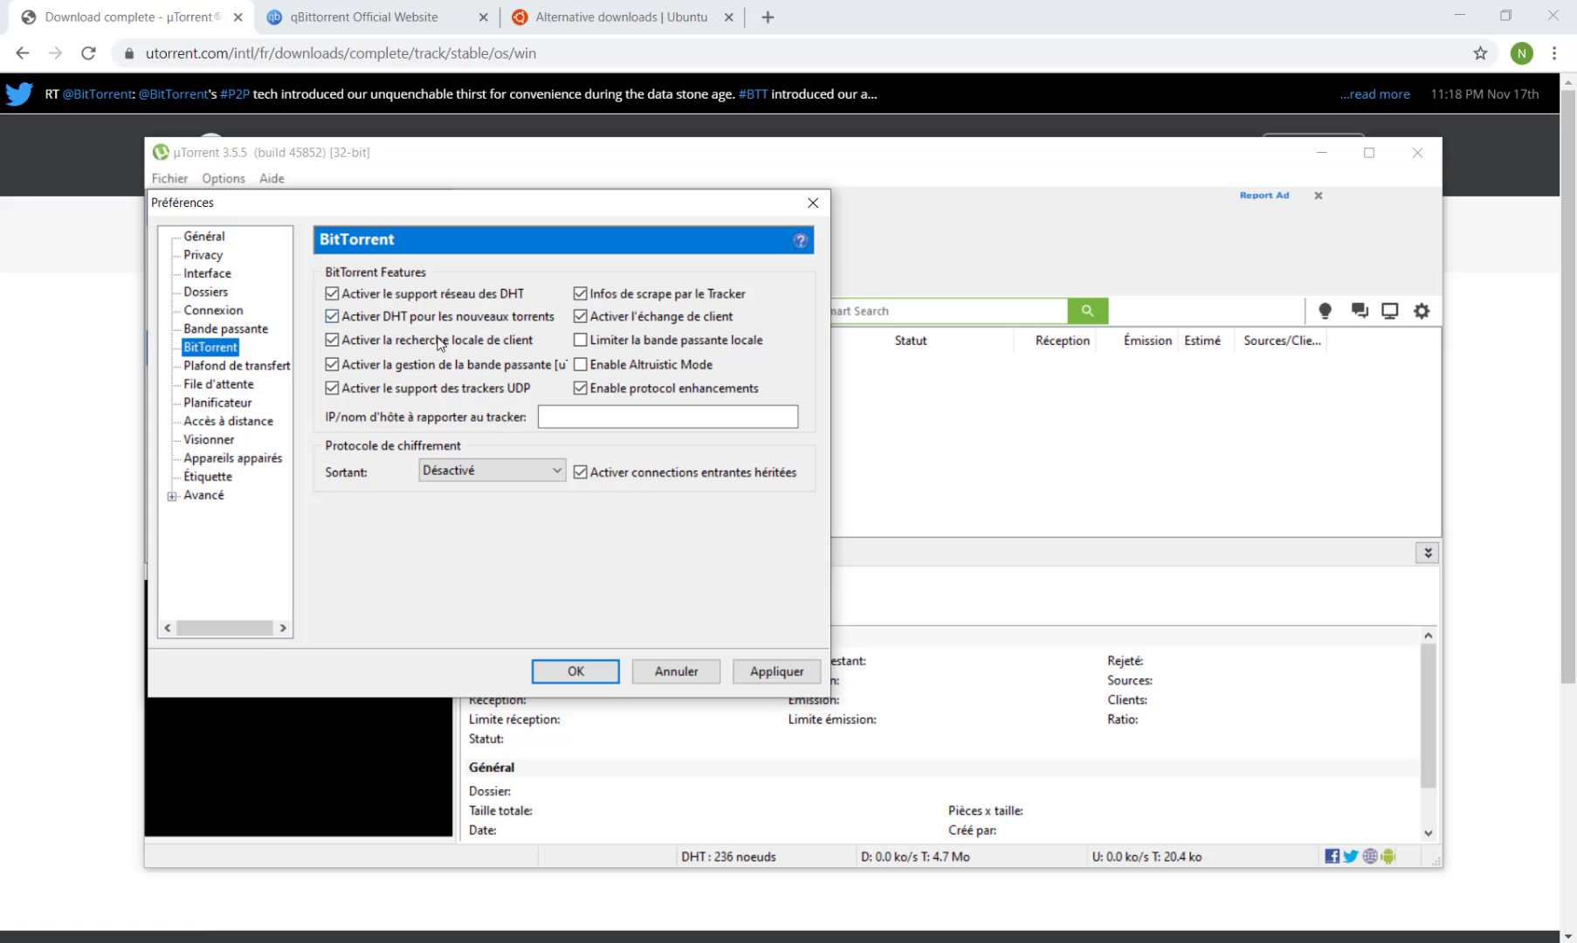
left_click(333, 340)
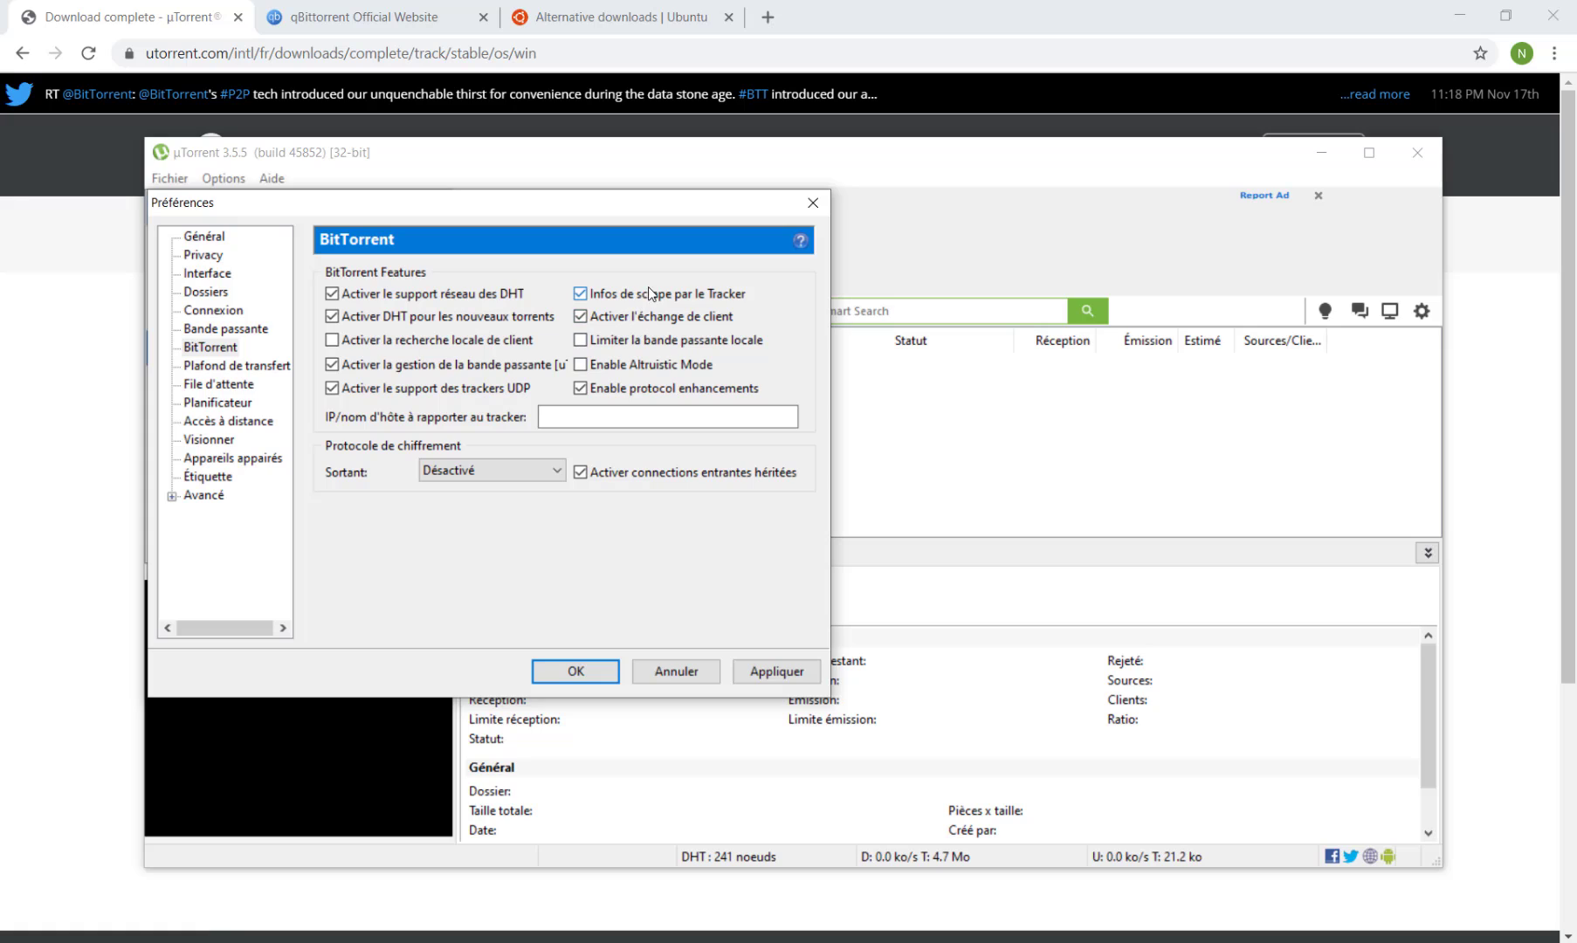
left_click(469, 475)
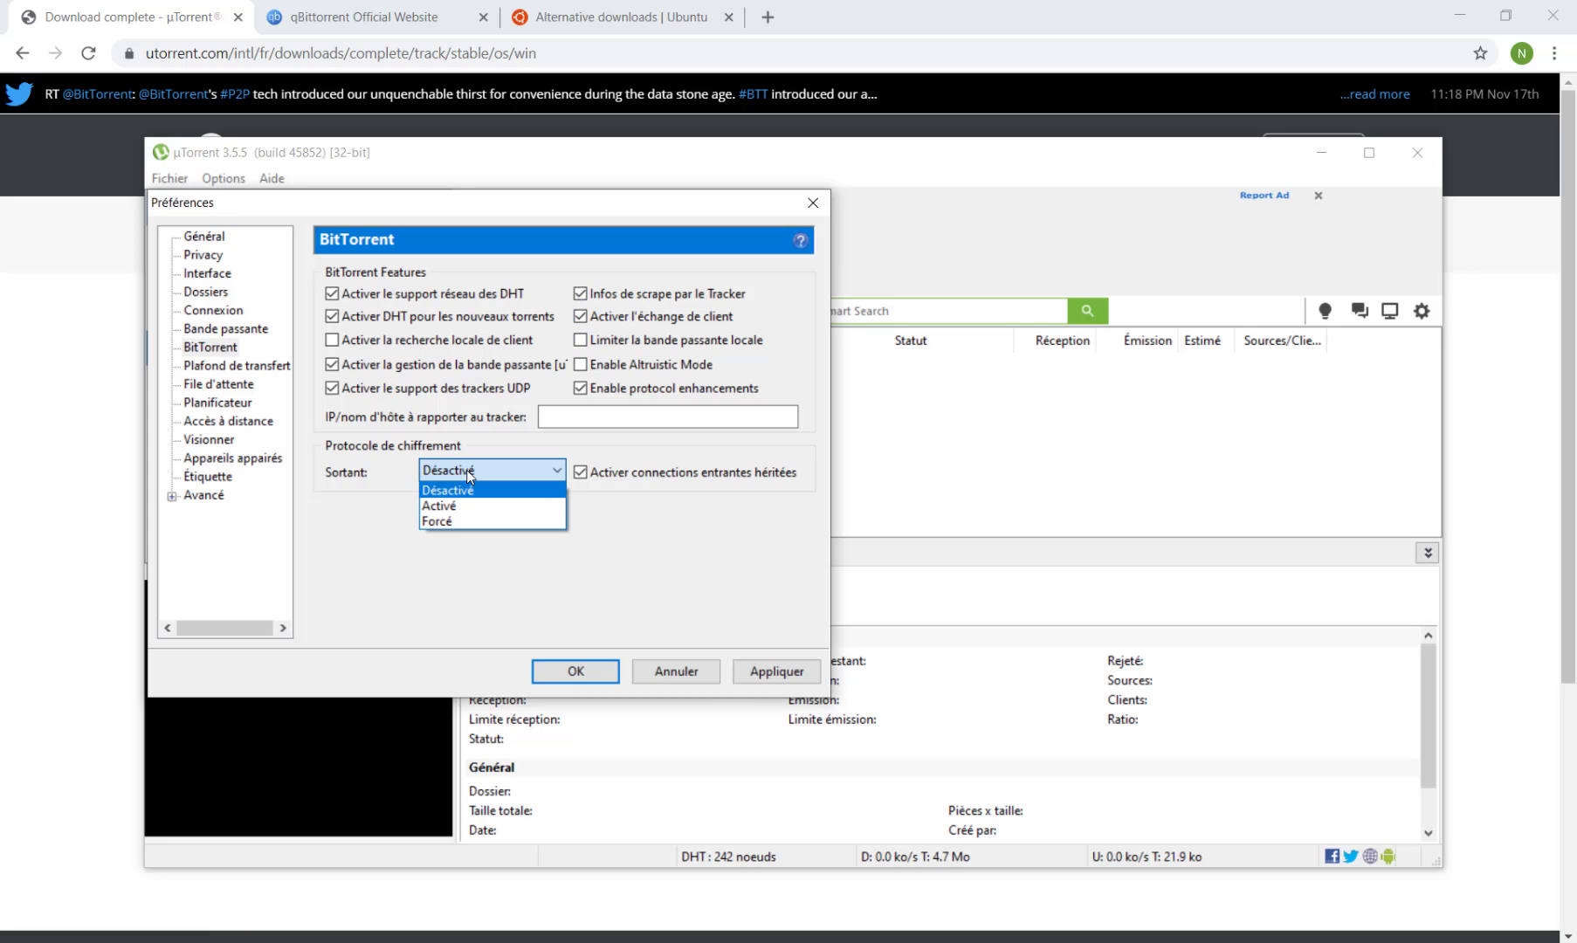
left_click(483, 514)
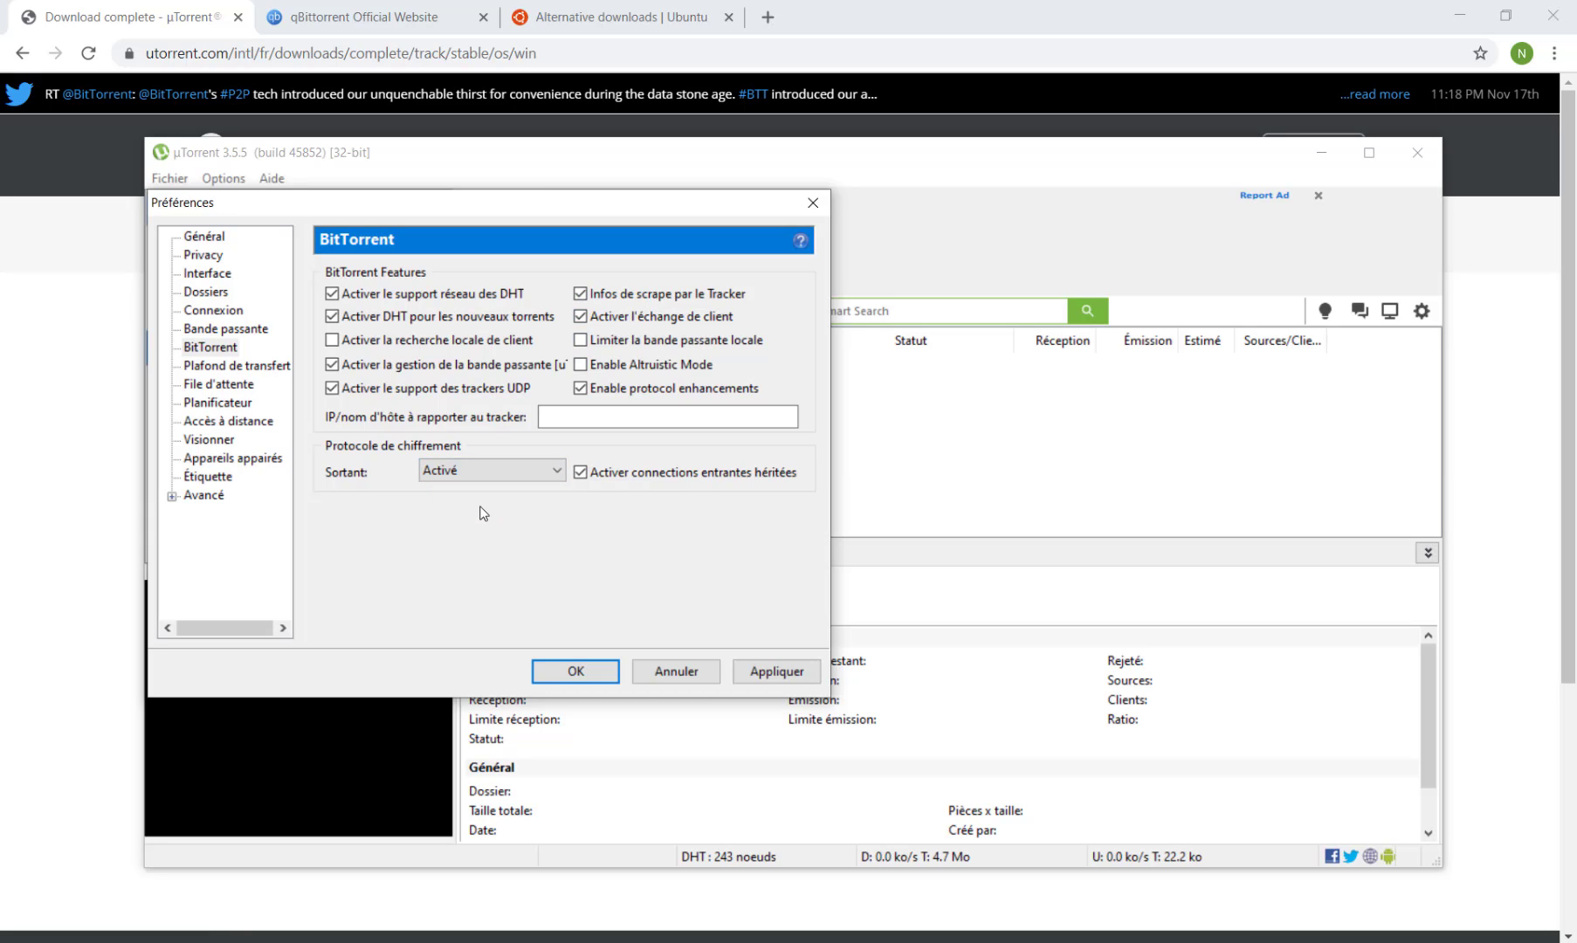
left_click(785, 672)
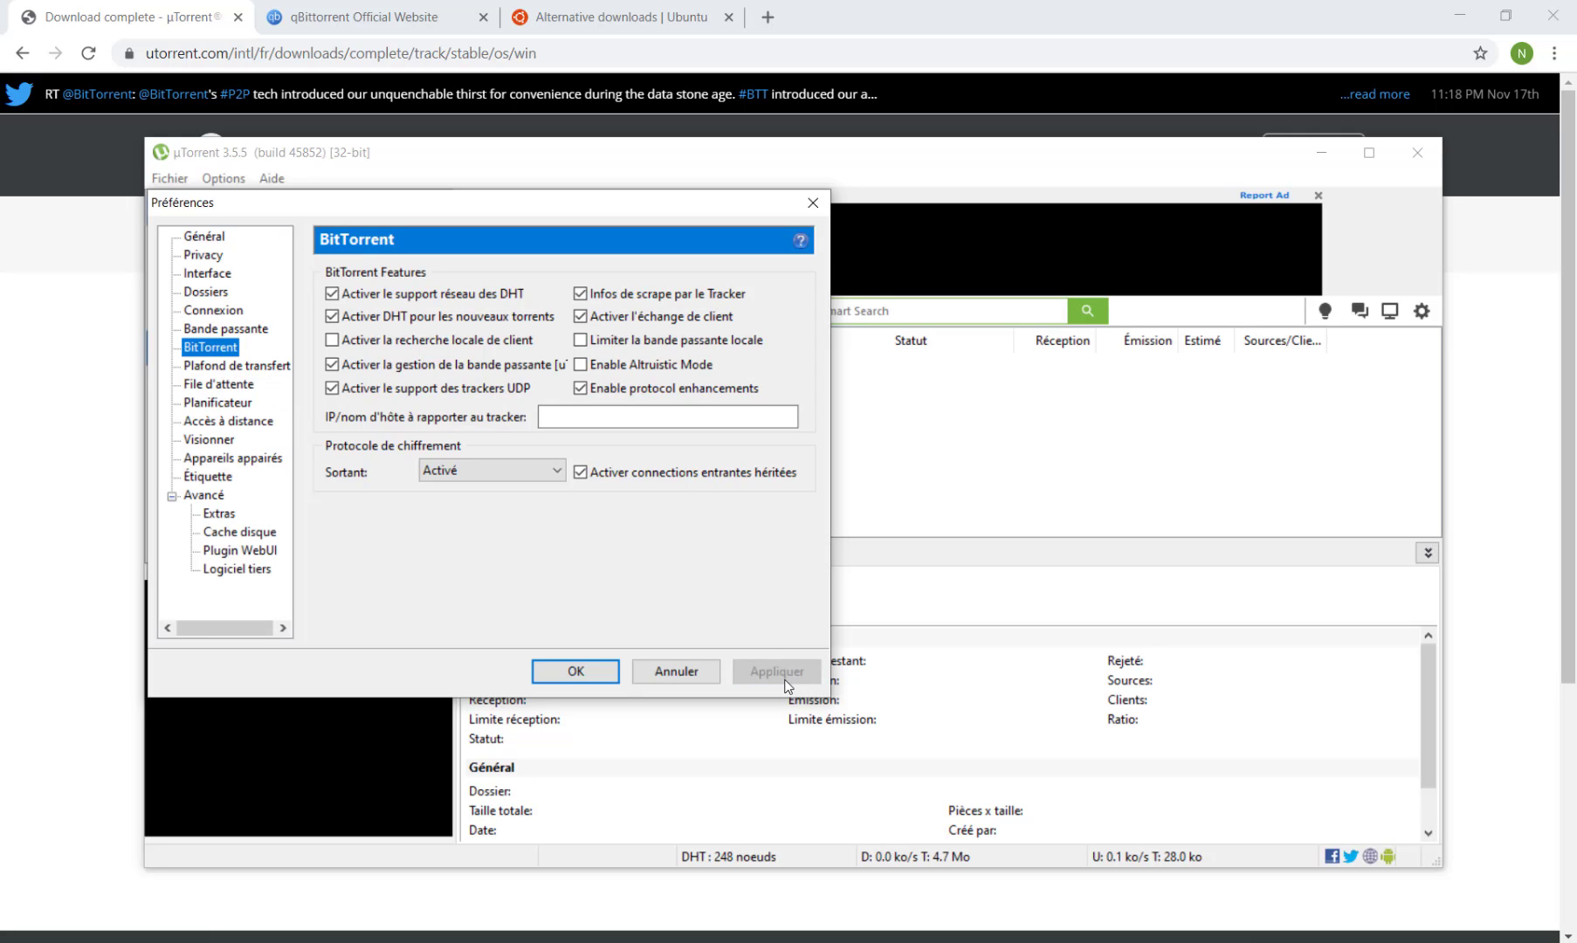
left_click(584, 671)
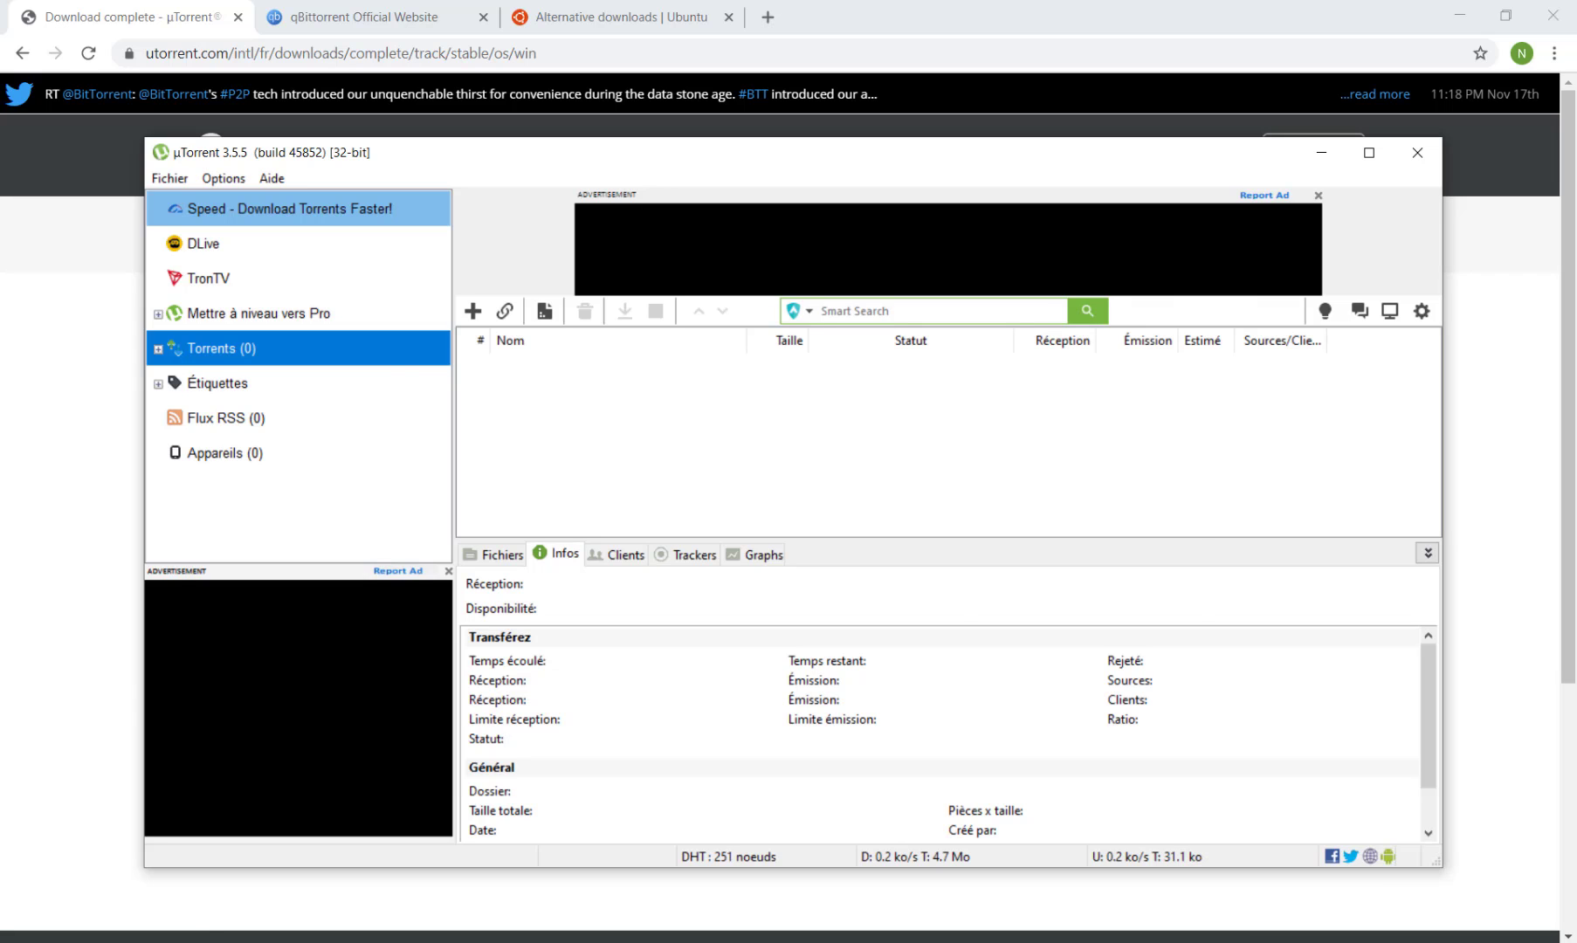
Switch to NordVPN and connect to a P2P specialty server in the Netherlands.
key("alt+Tab")
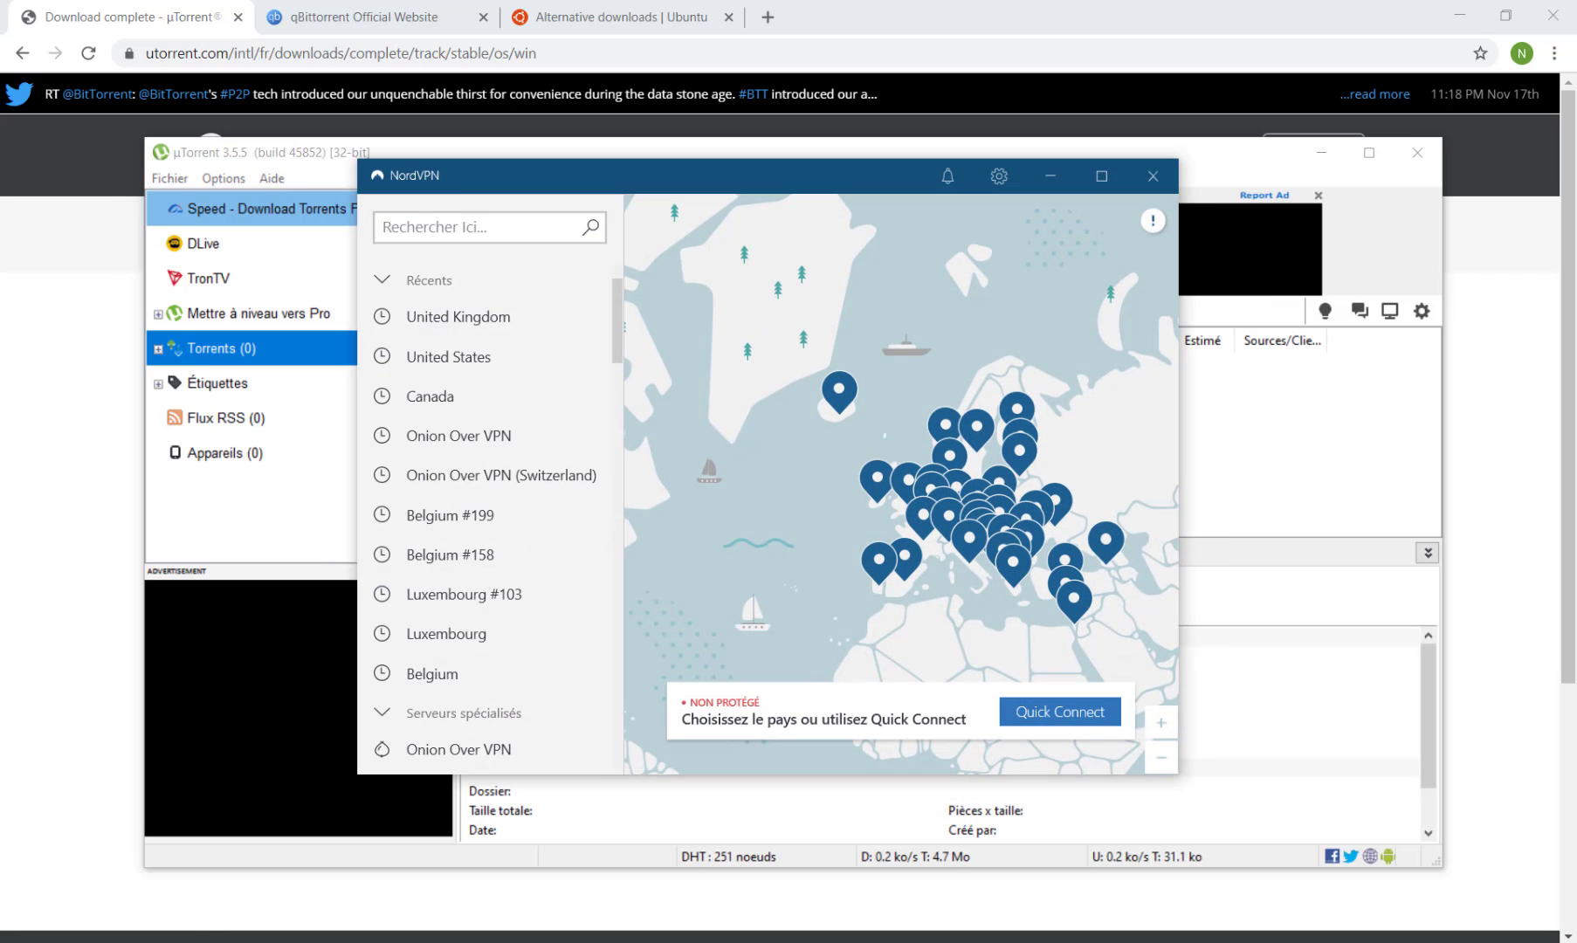
left_click(381, 295)
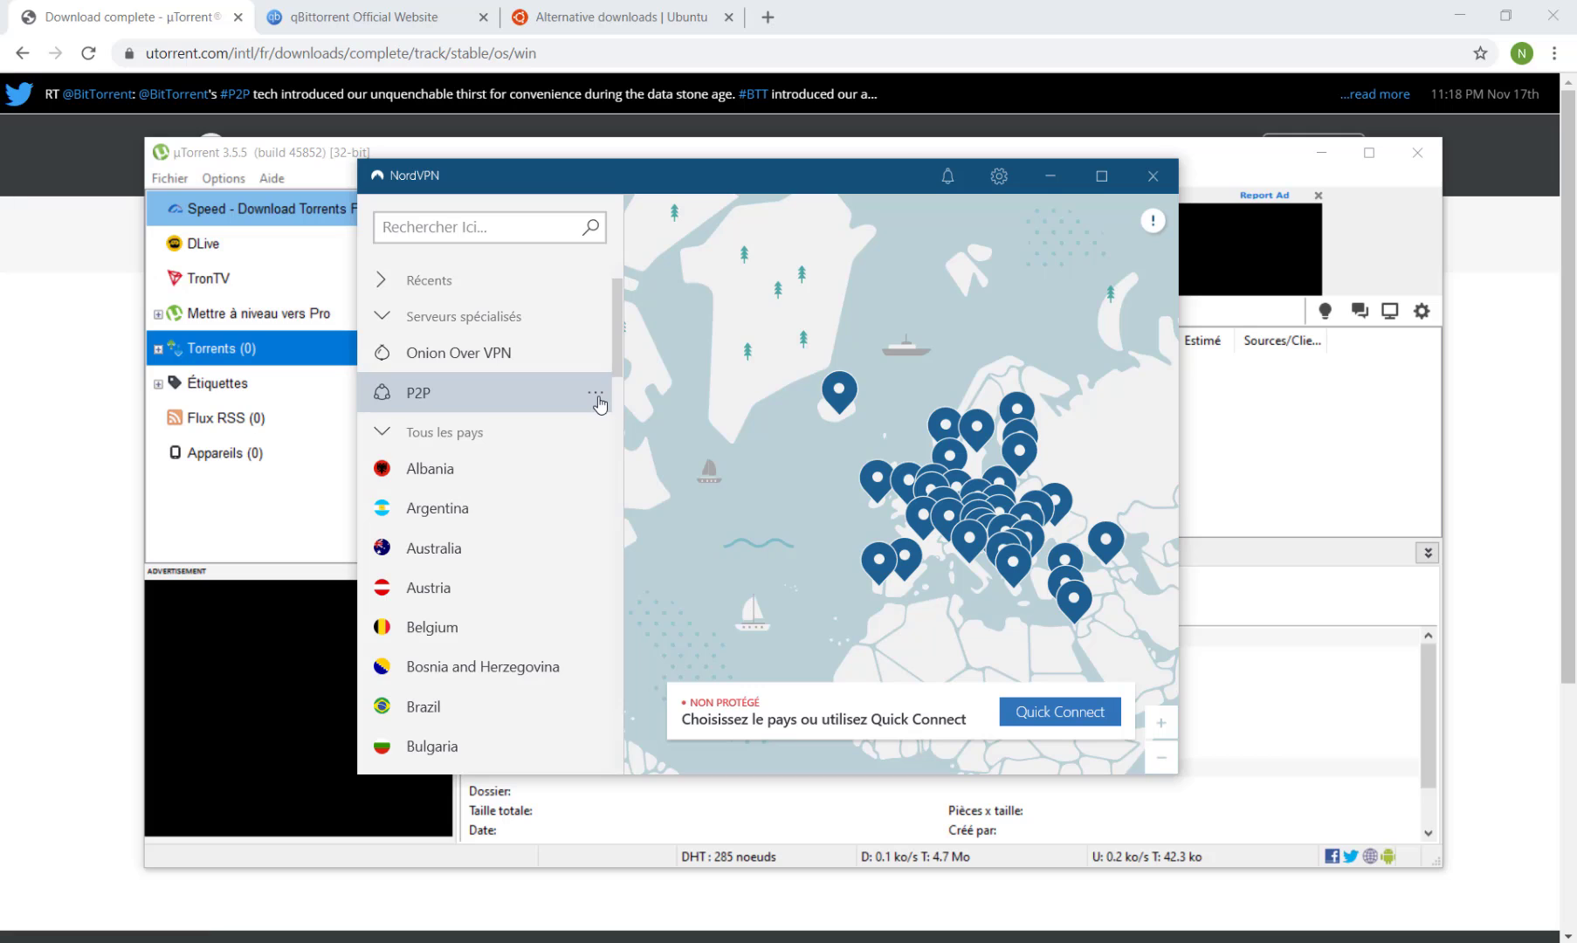
left_click(597, 398)
left_click(774, 382)
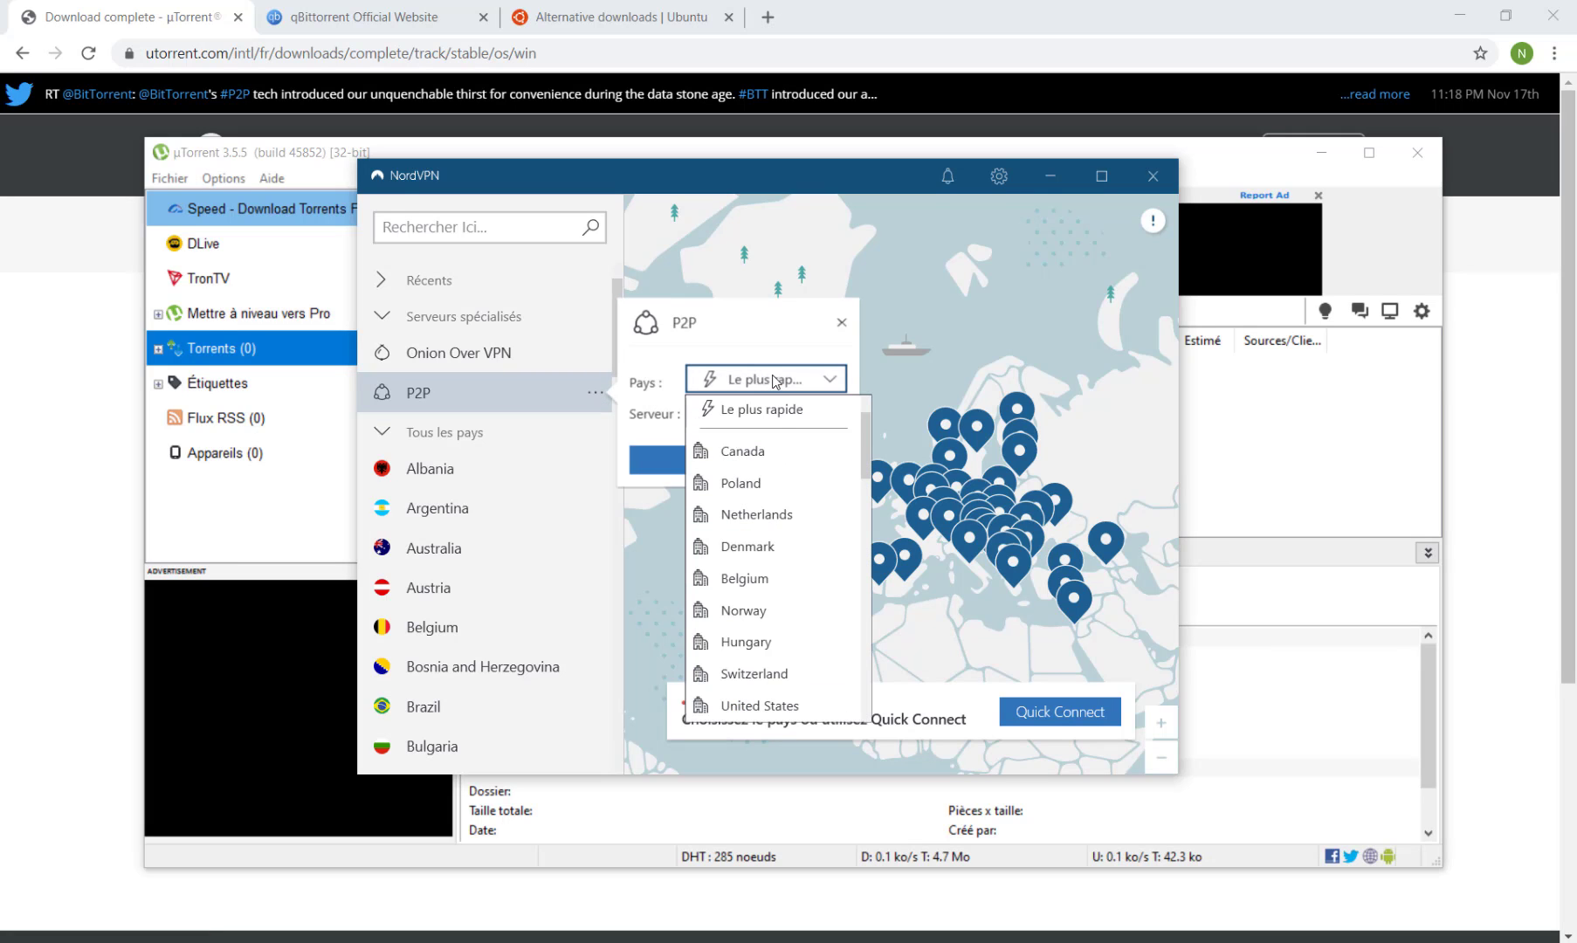
scroll(764, 593, "down", 10)
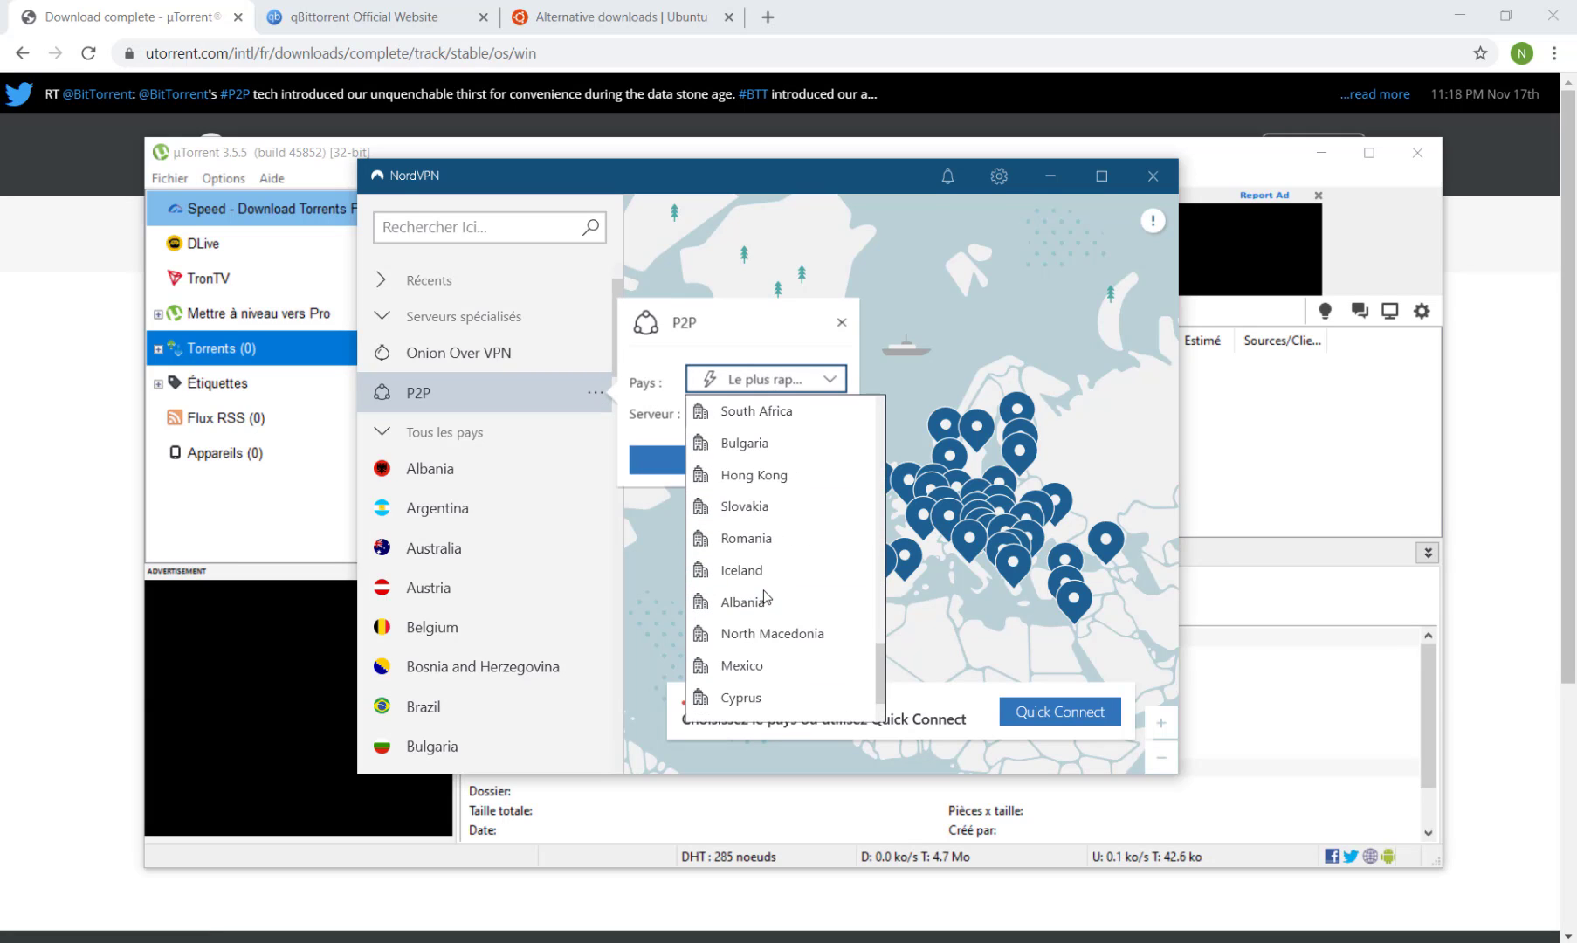
scroll(764, 597, "up", 10)
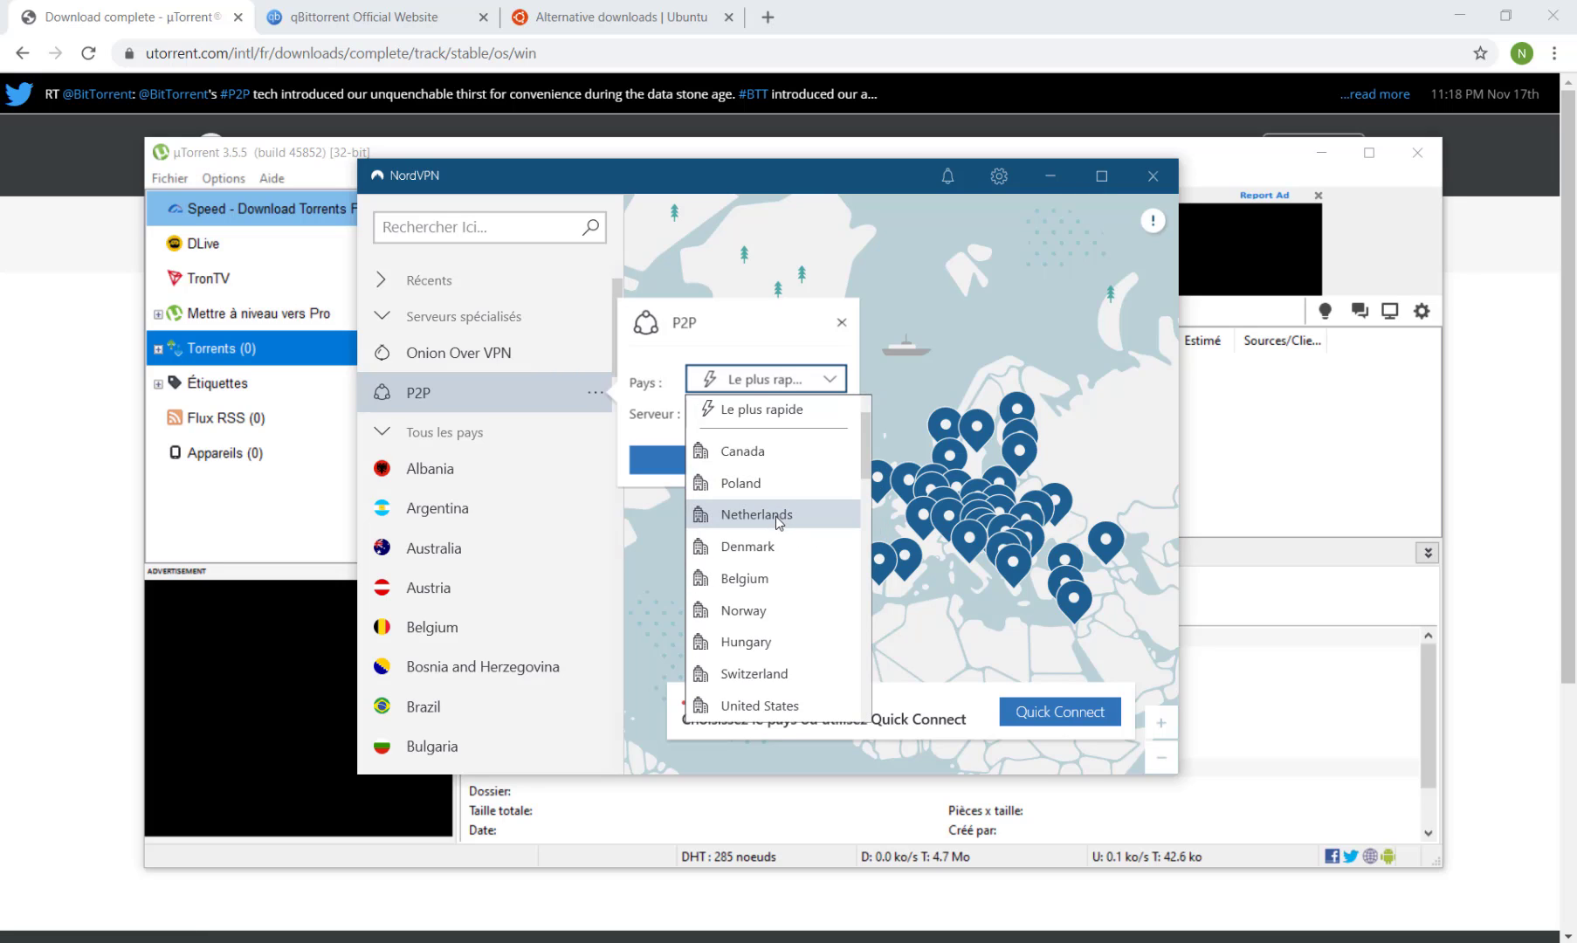
left_click(774, 515)
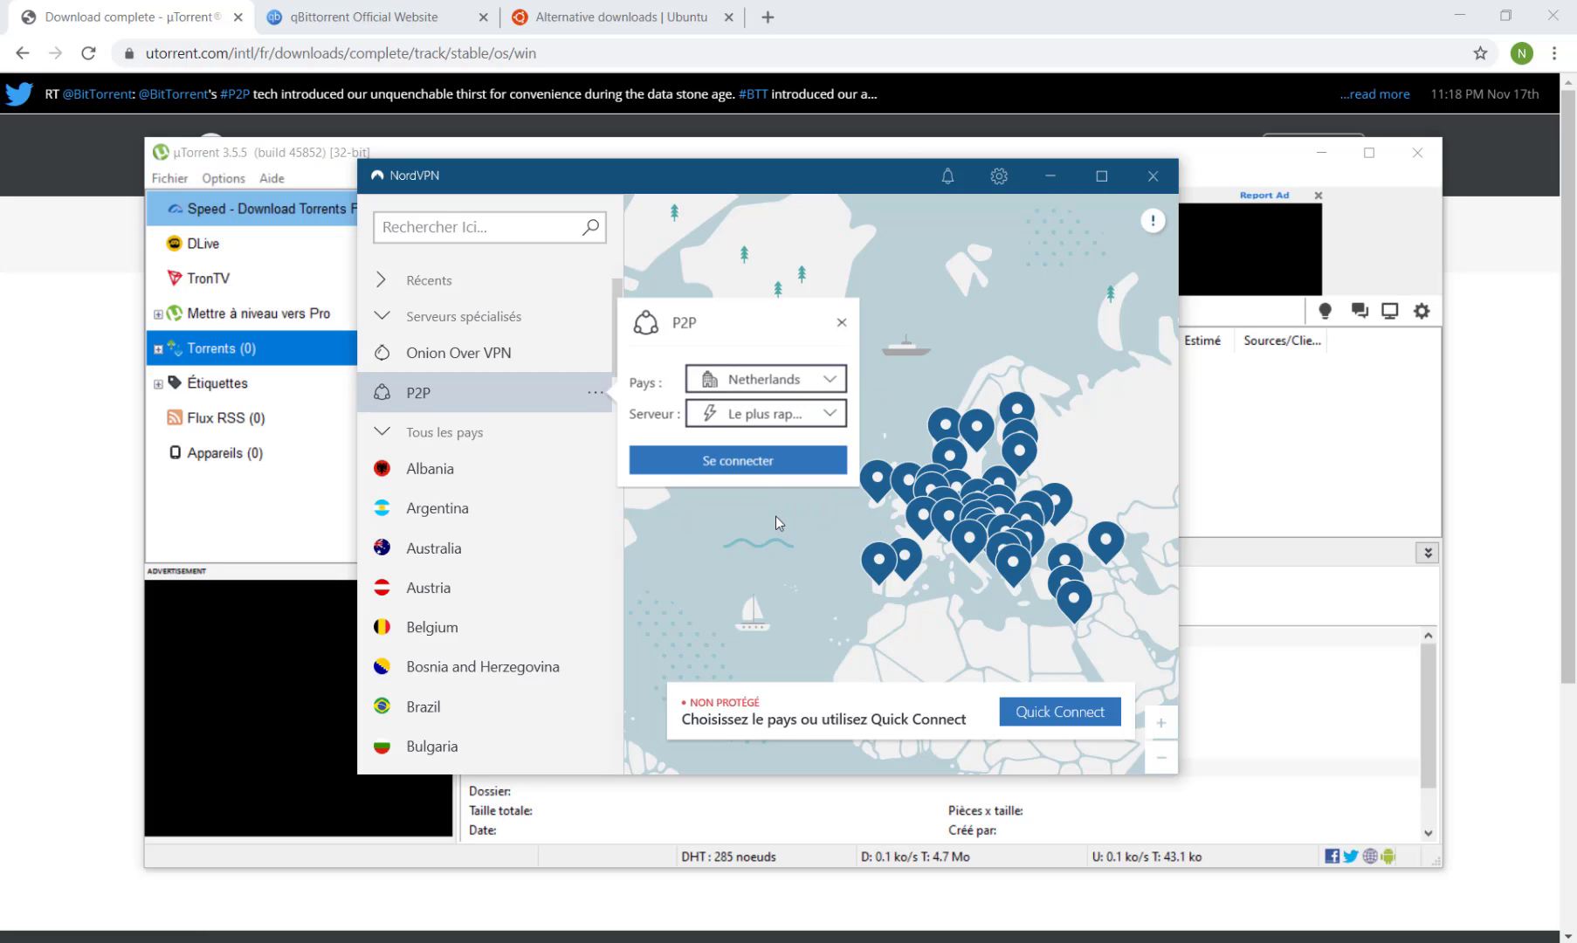
left_click(720, 465)
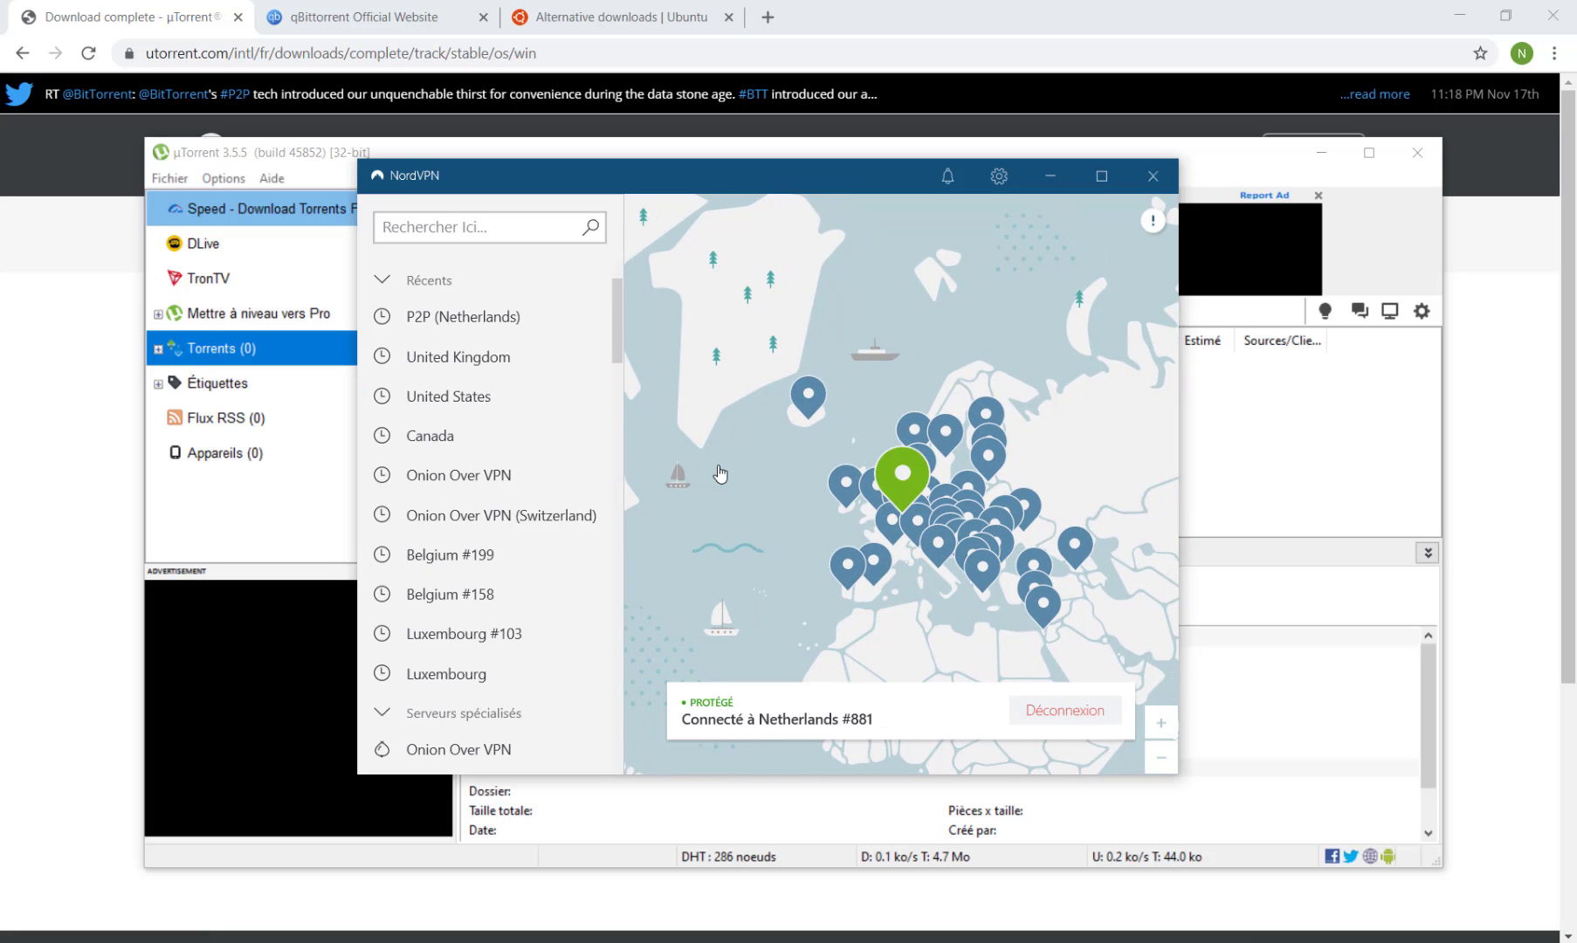
Open NordVPN settings, turn on the App Kill Switch, and add µTorrent to its protected applications.
left_click(378, 281)
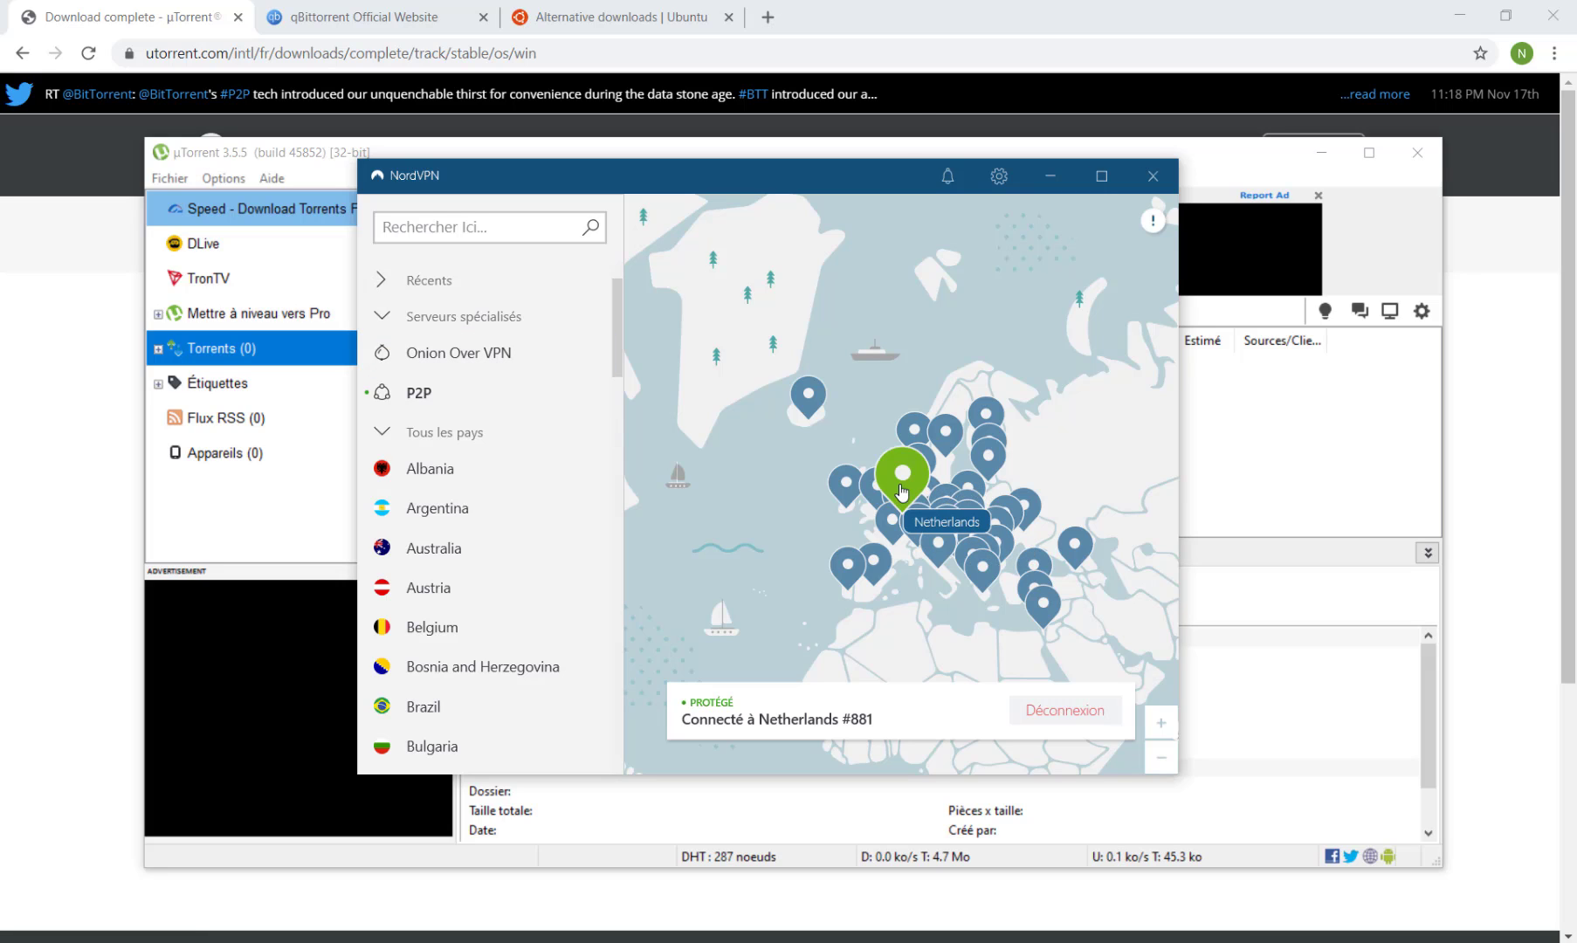
left_click(998, 178)
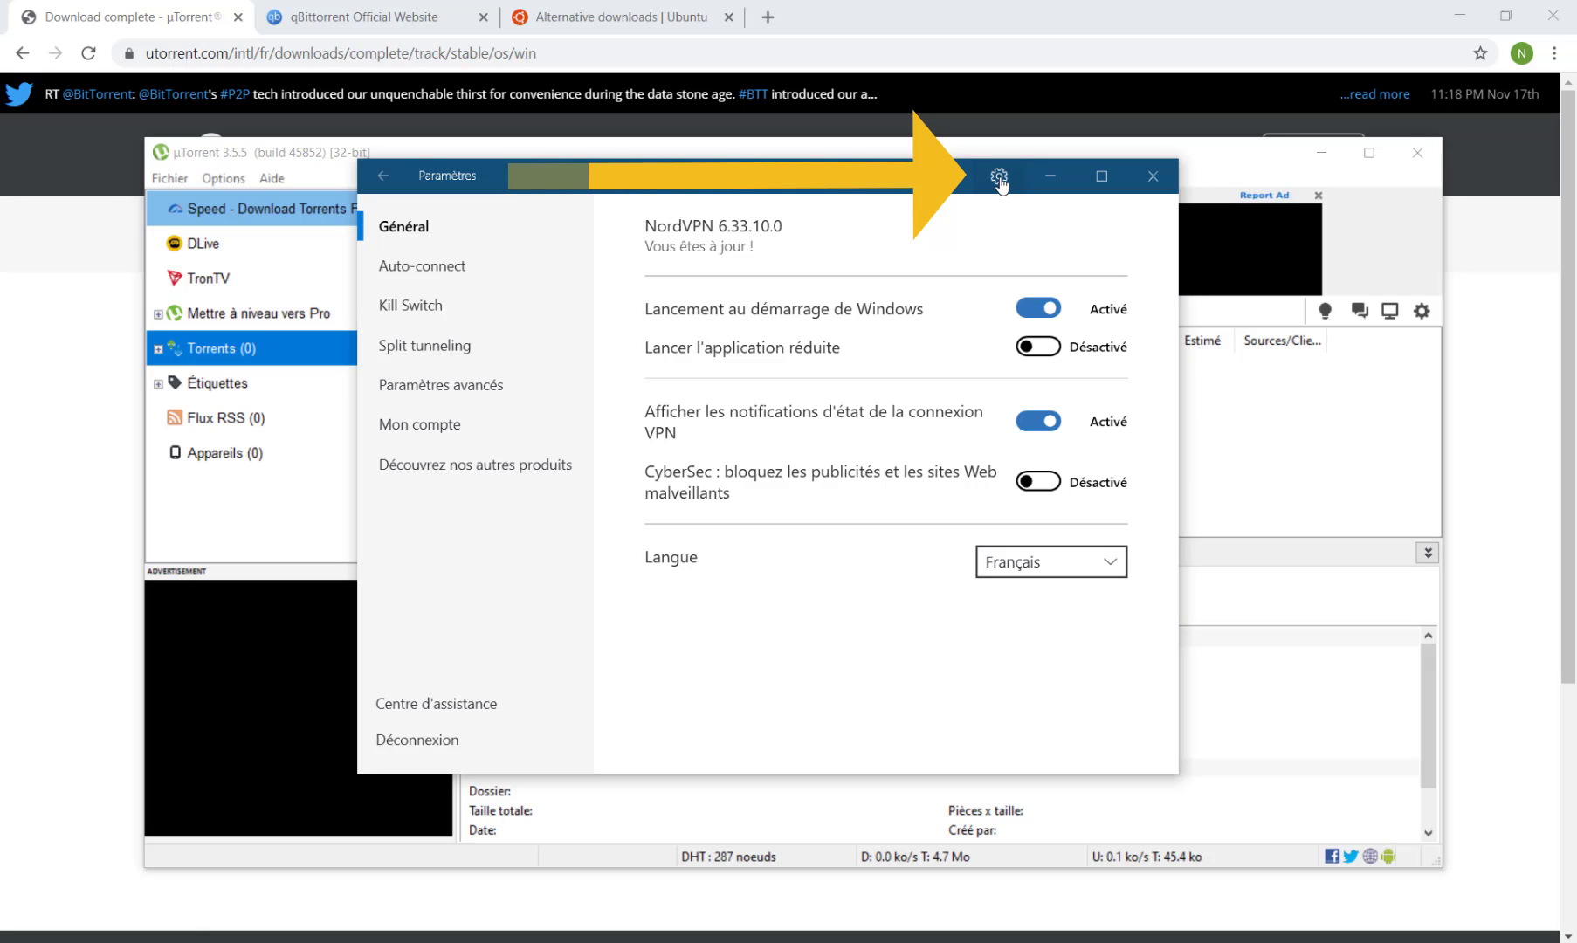
left_click(416, 310)
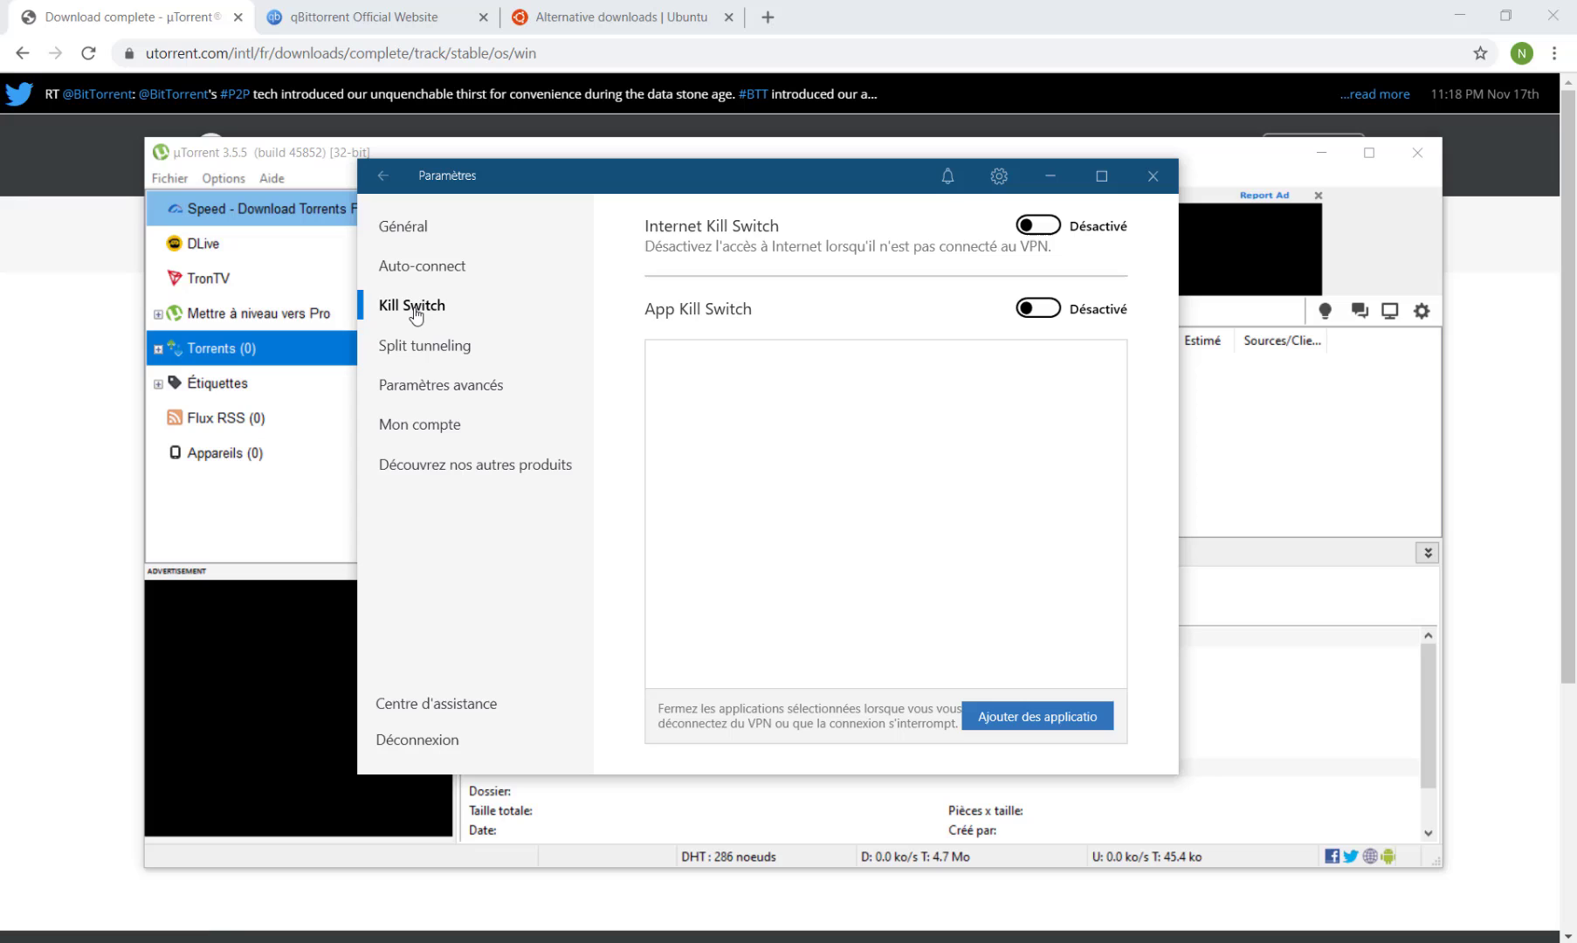
left_click(1047, 312)
left_click(999, 719)
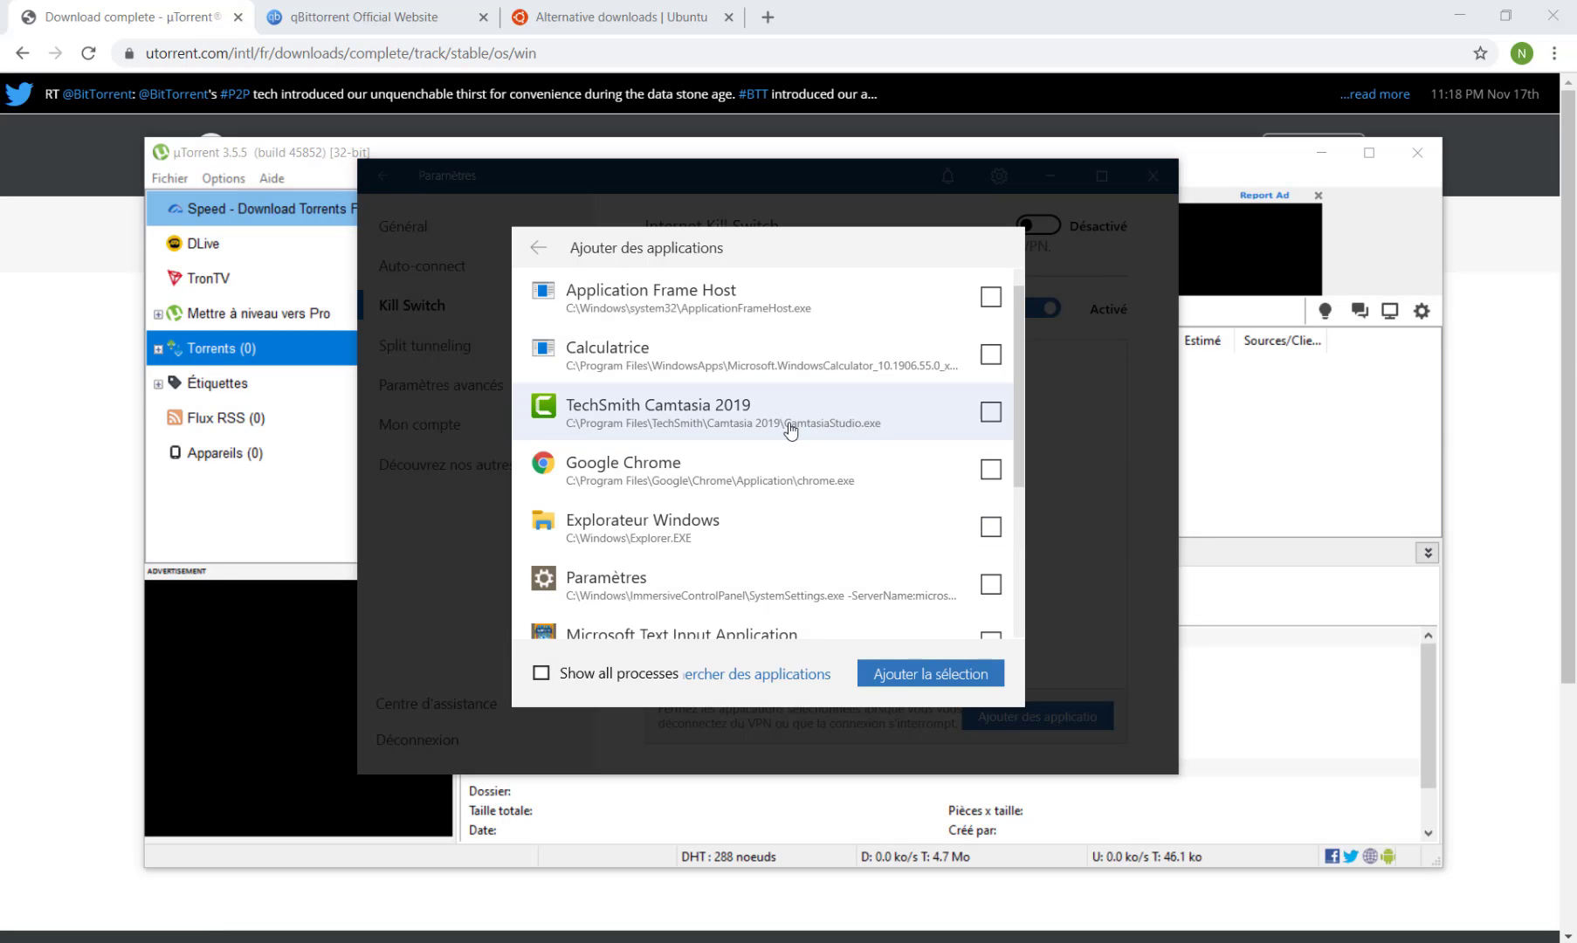
scroll(790, 432, "down", 3)
left_click(716, 472)
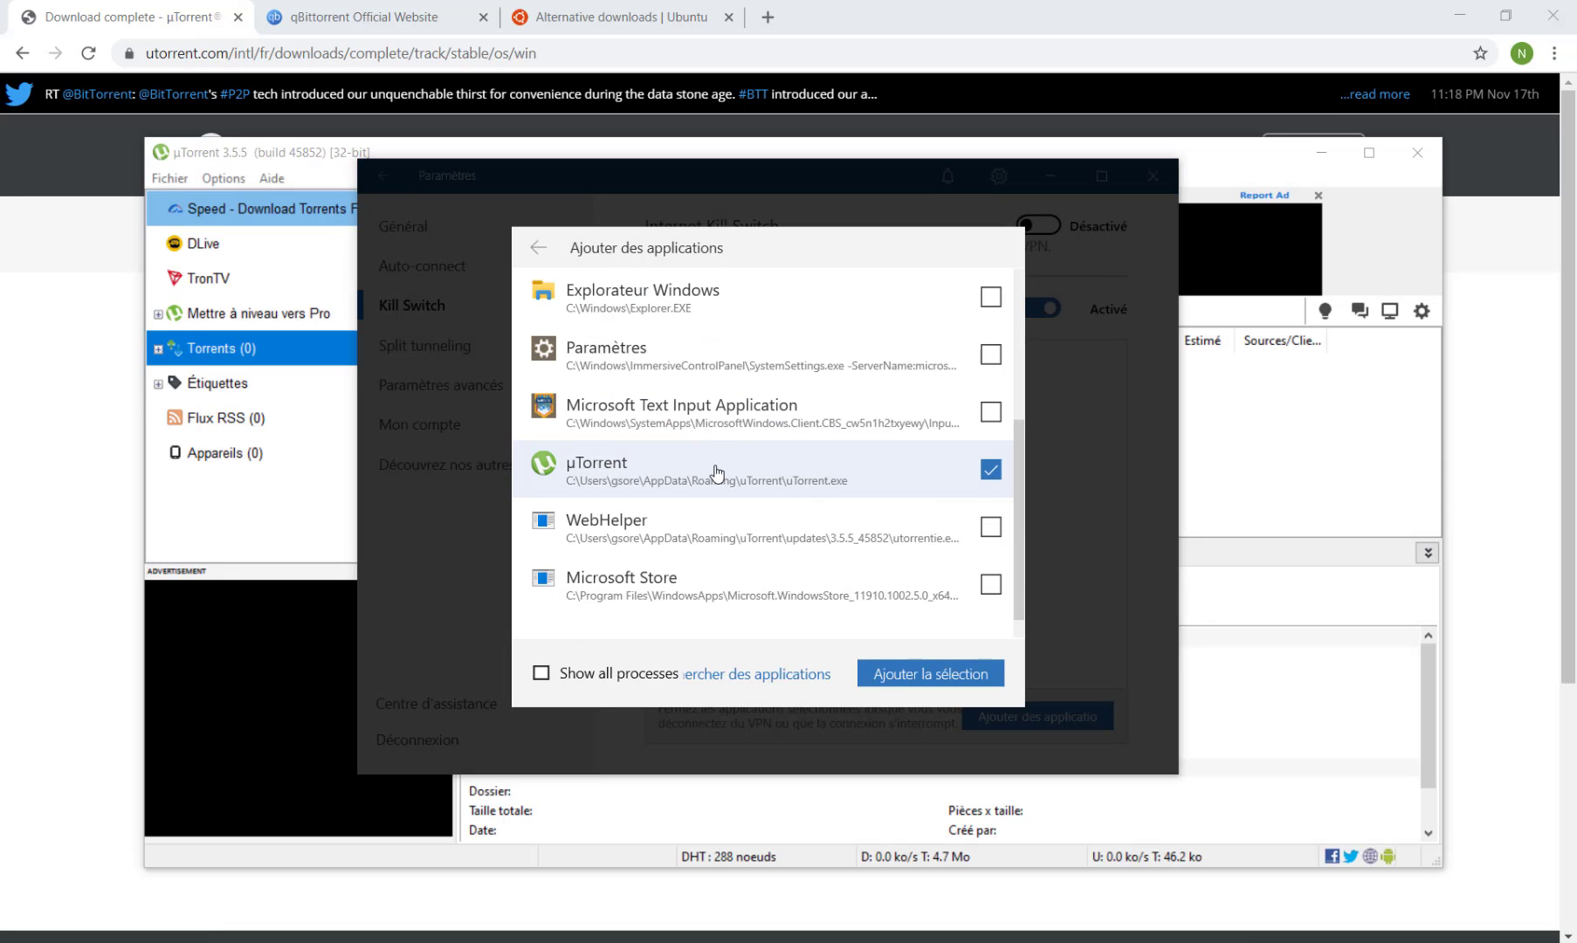
left_click(930, 673)
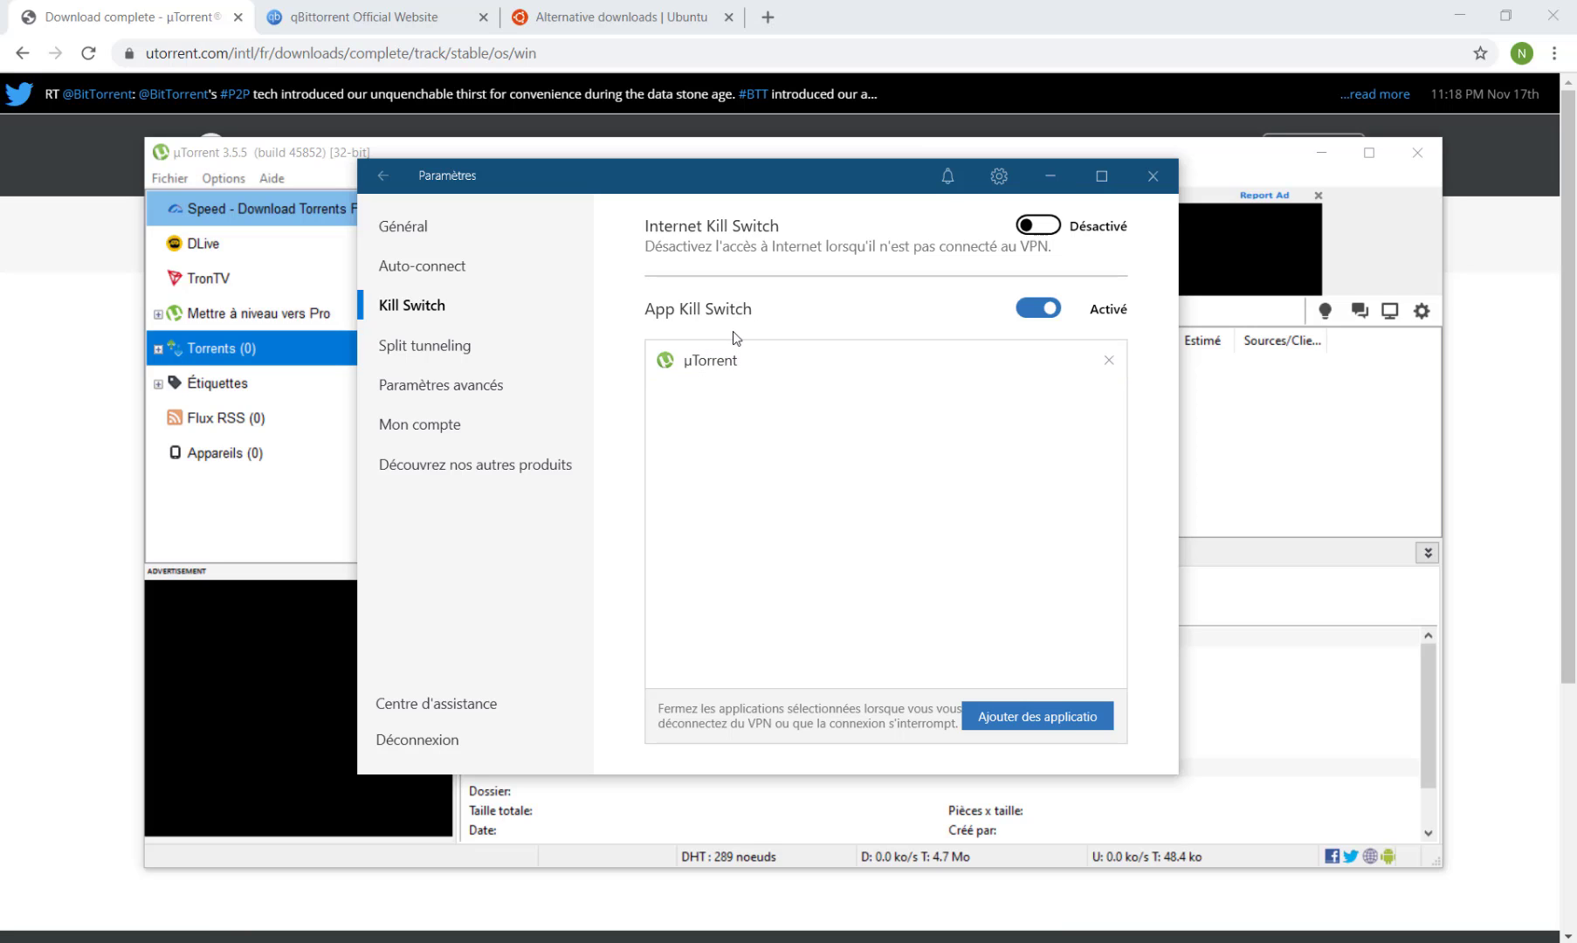
Configure split tunneling to enable the VPN only for selected applications, replacing Microsoft Edge with µTorrent in the list.
left_click(434, 349)
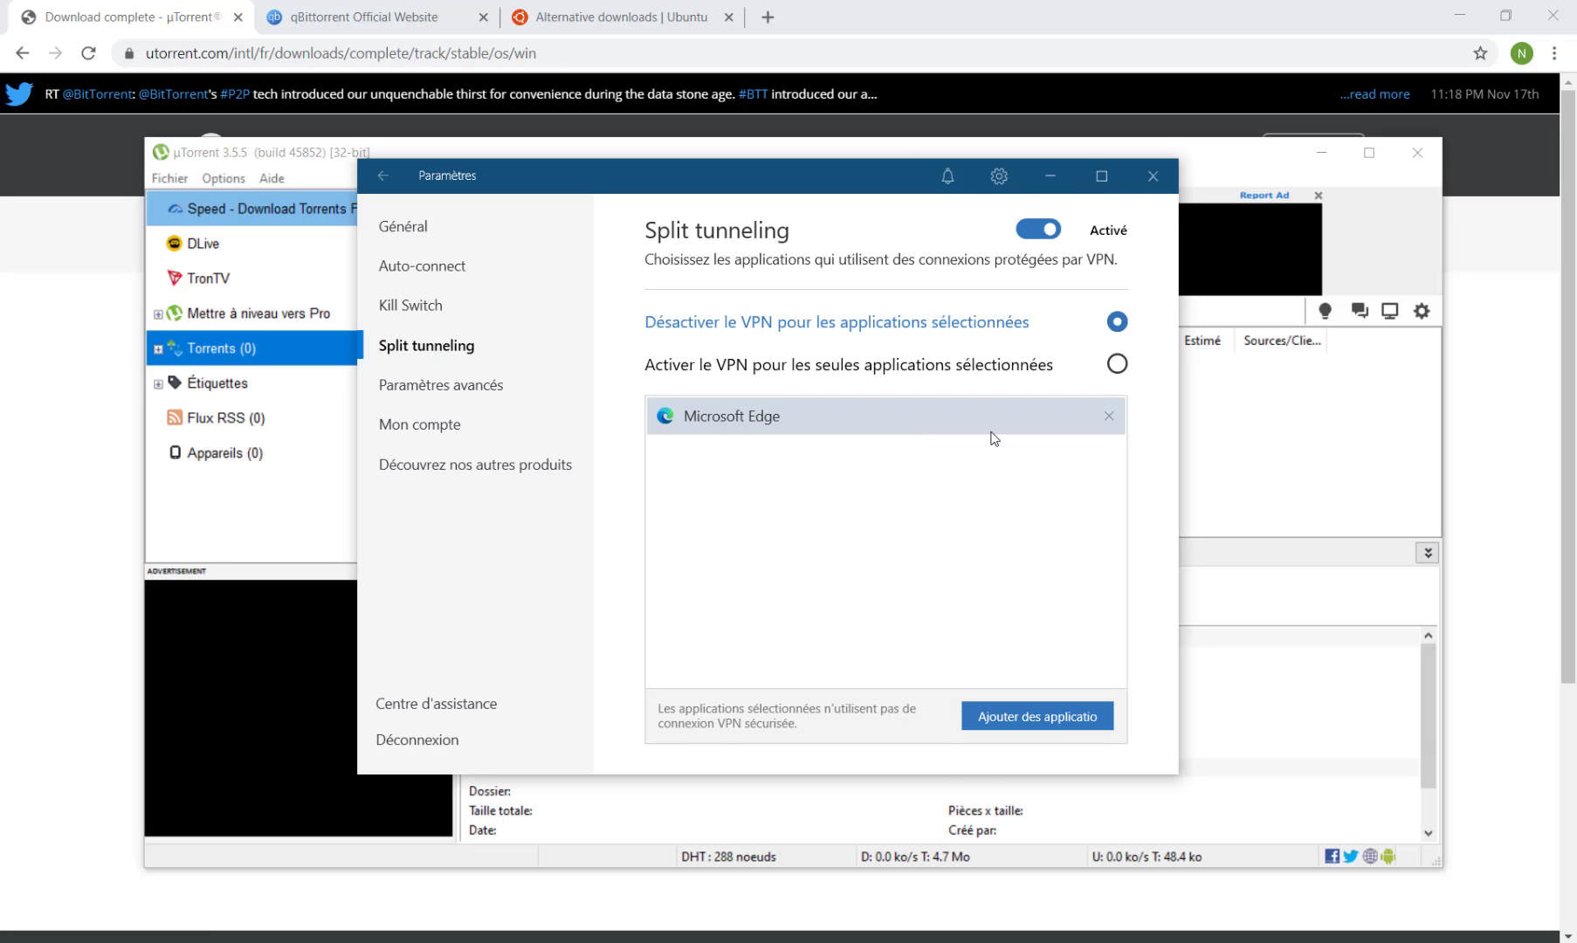
left_click(1108, 417)
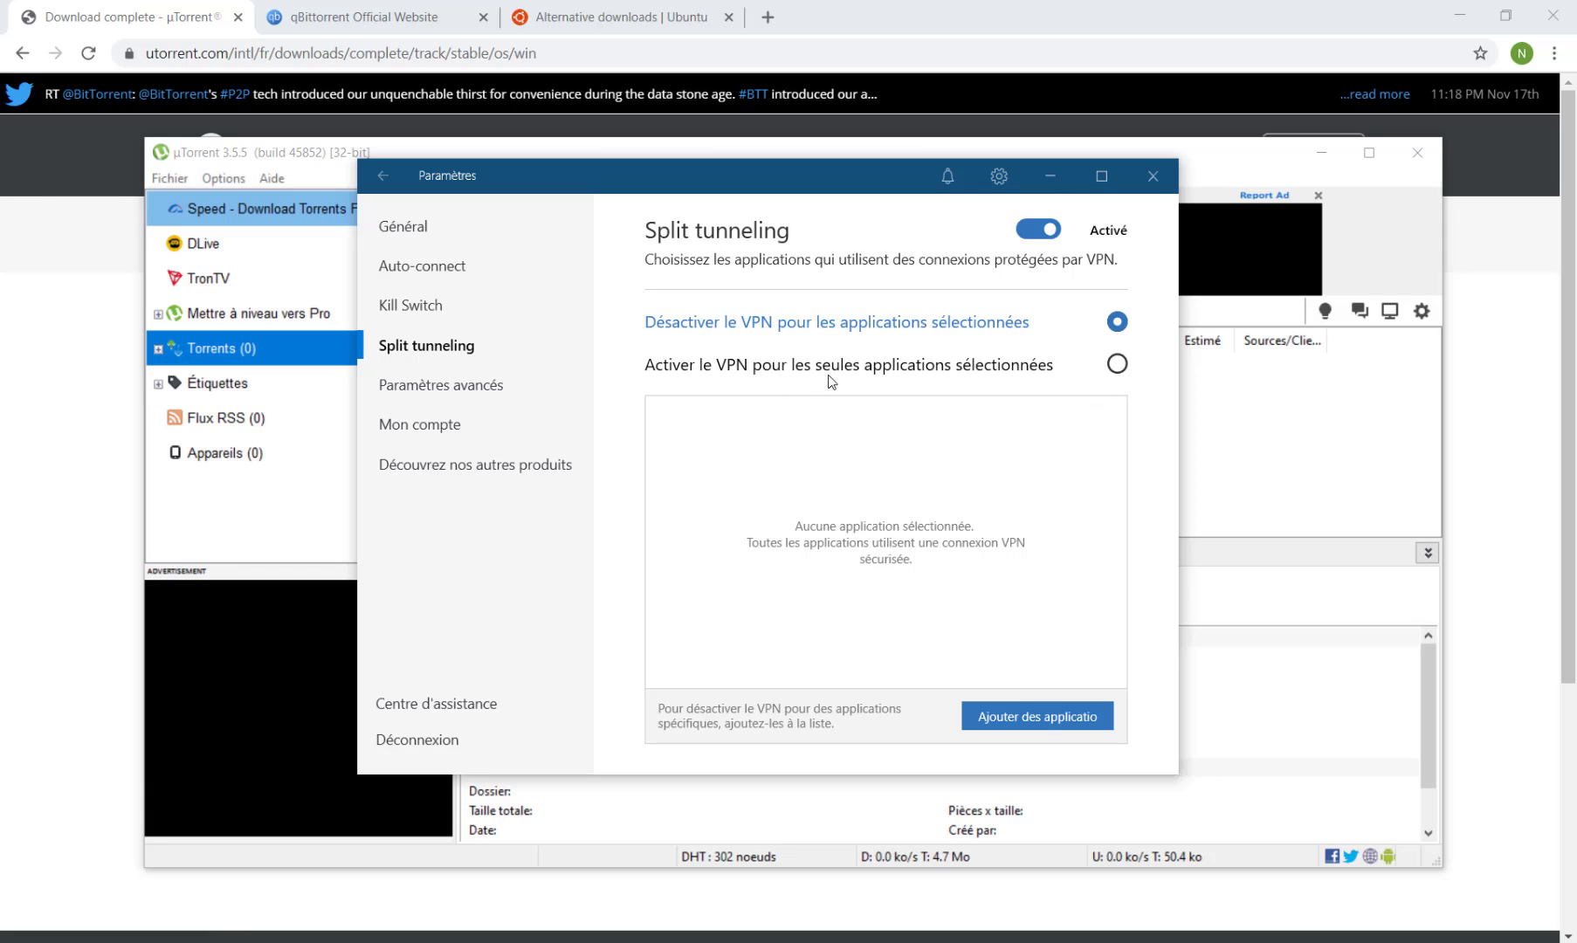
left_click(1118, 365)
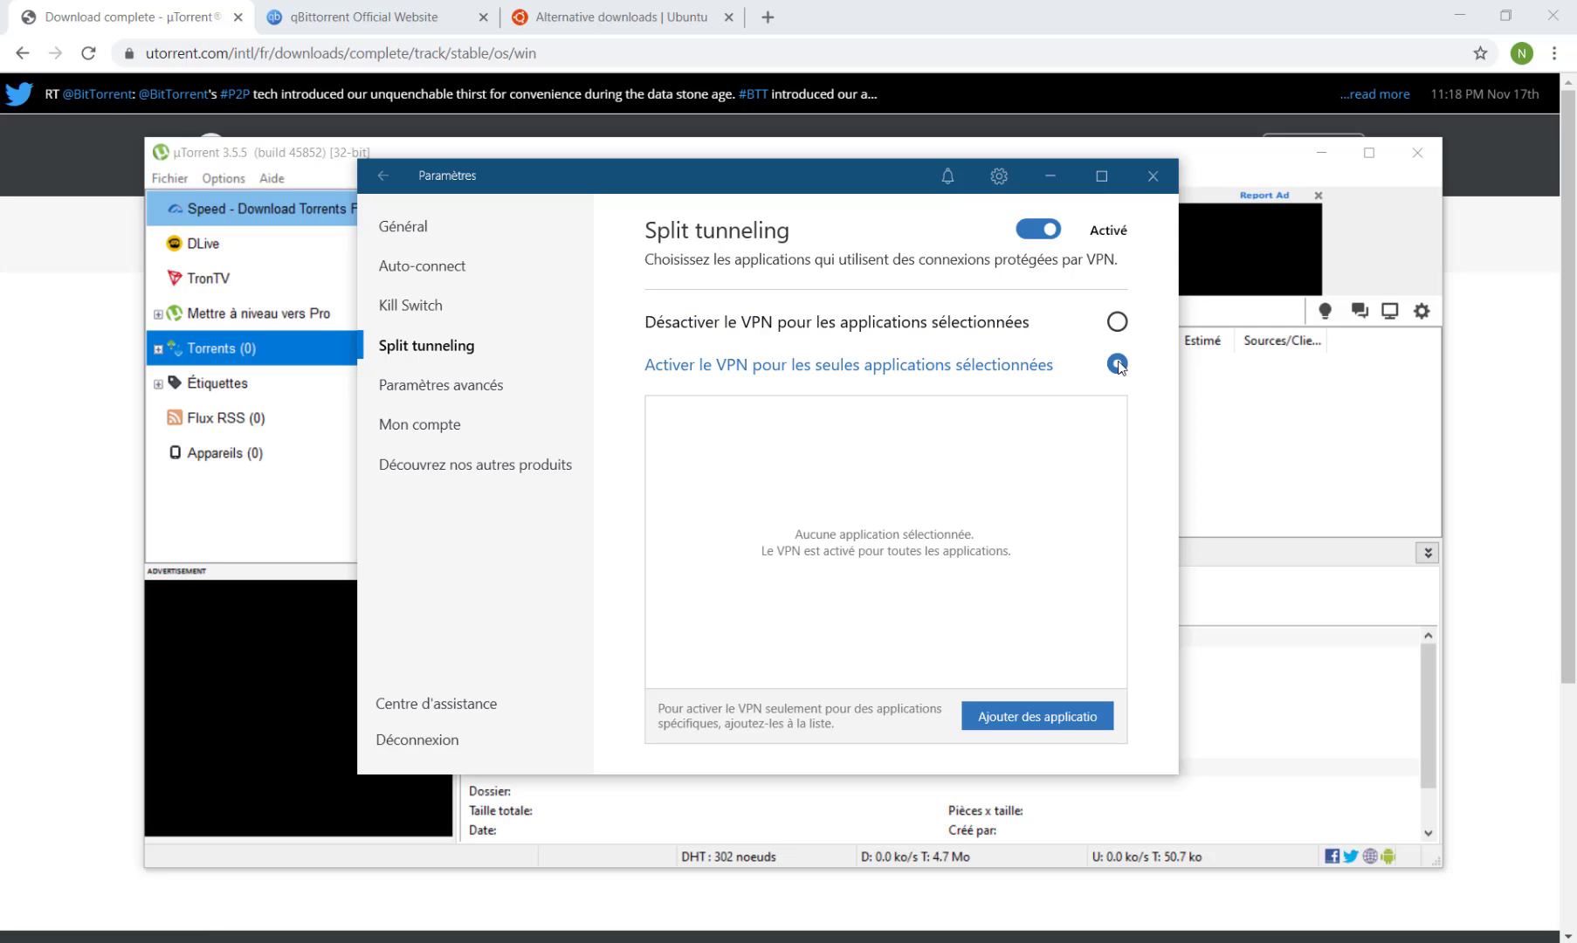
left_click(1046, 729)
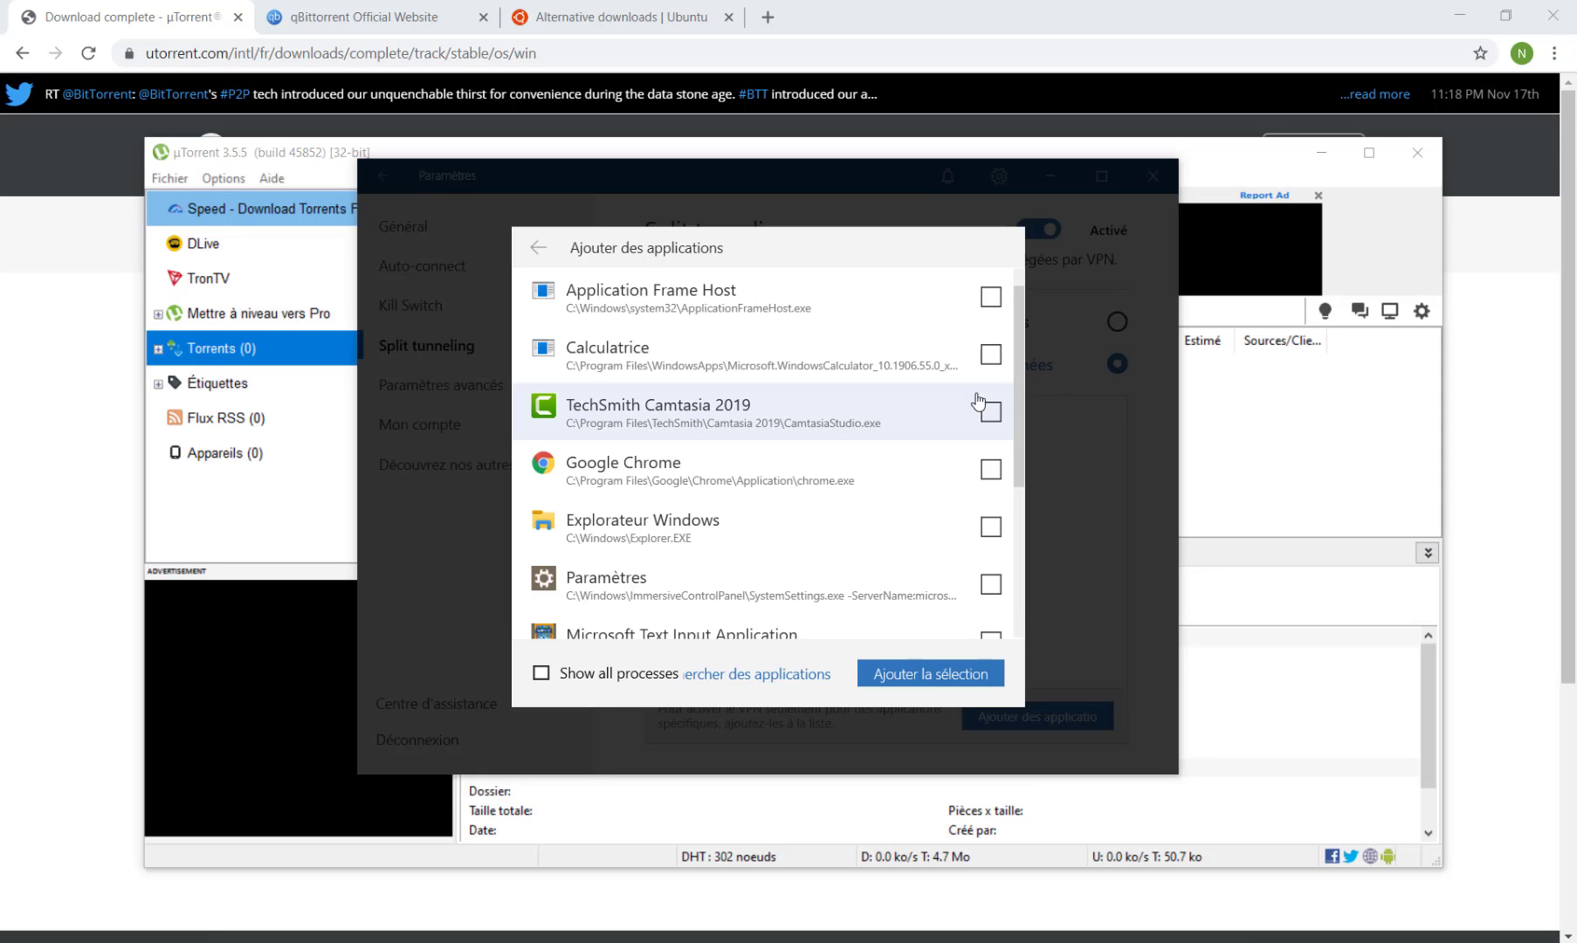
scroll(798, 447, "down", 3)
left_click(681, 478)
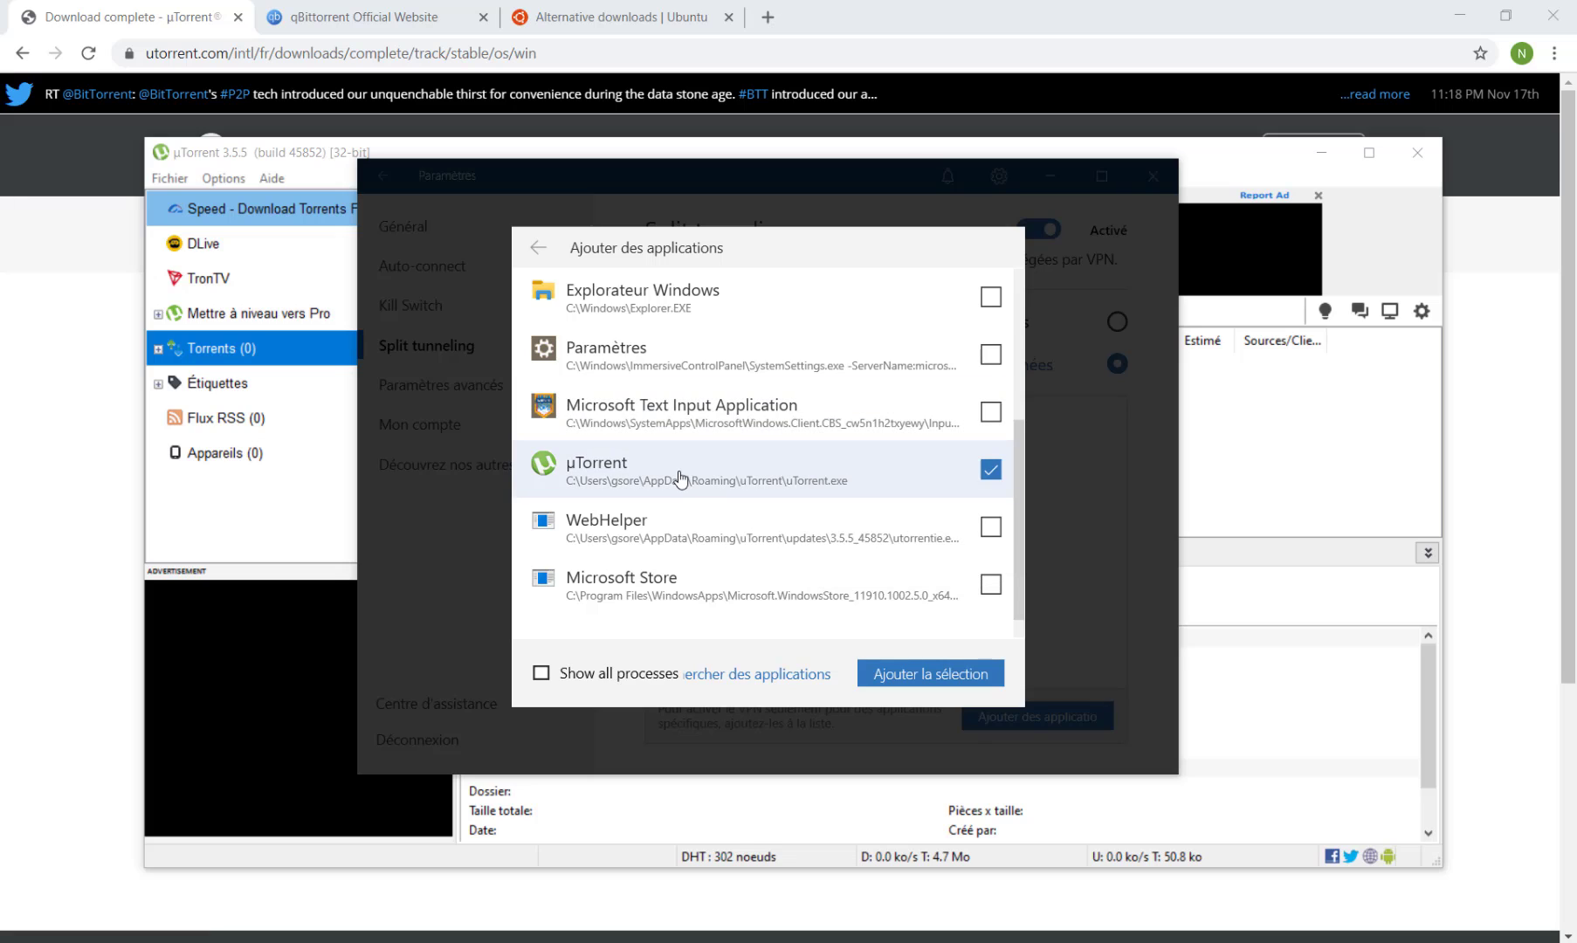
left_click(919, 674)
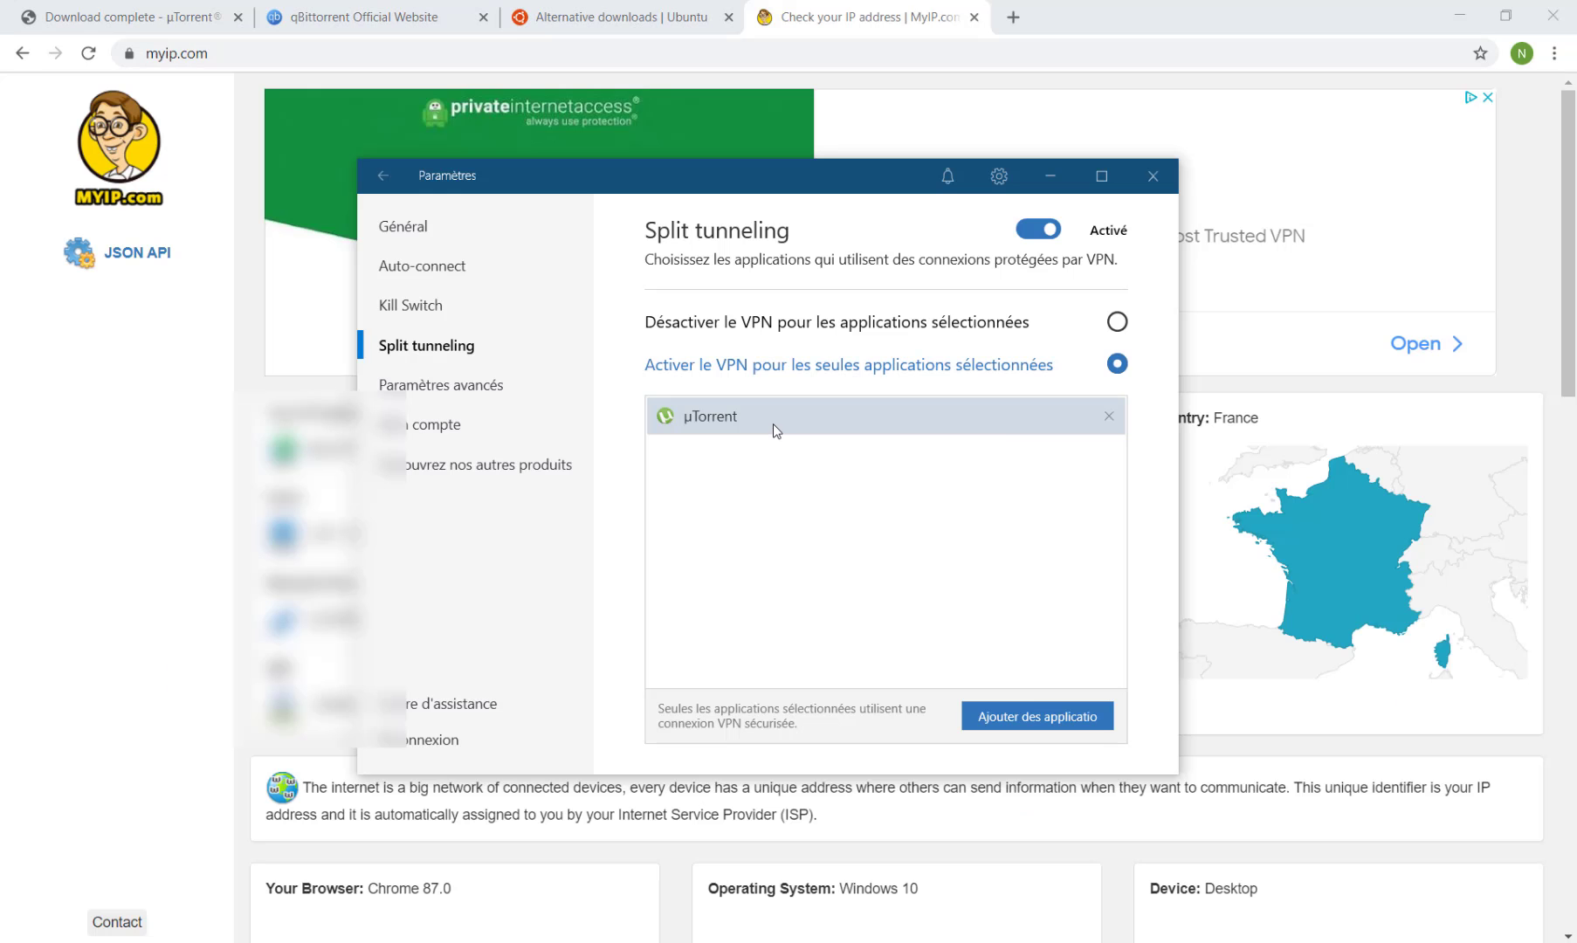
Check the public IP location on myip.com, remove µTorrent from the split tunneling list, and reload the page.
left_click(1048, 179)
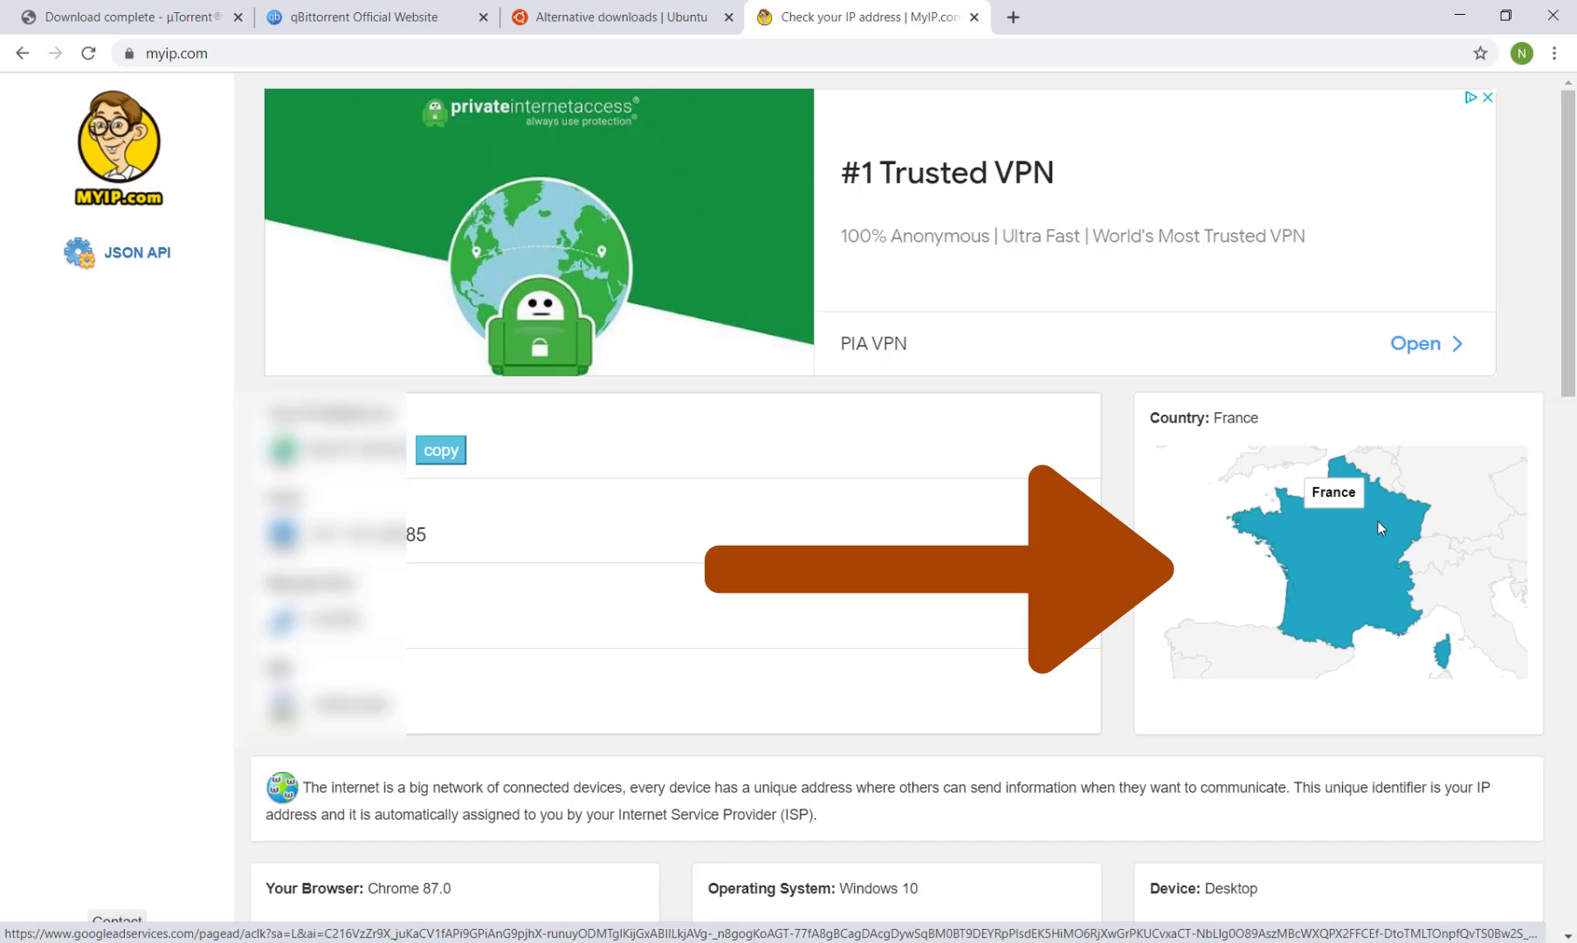
left_click(1178, 942)
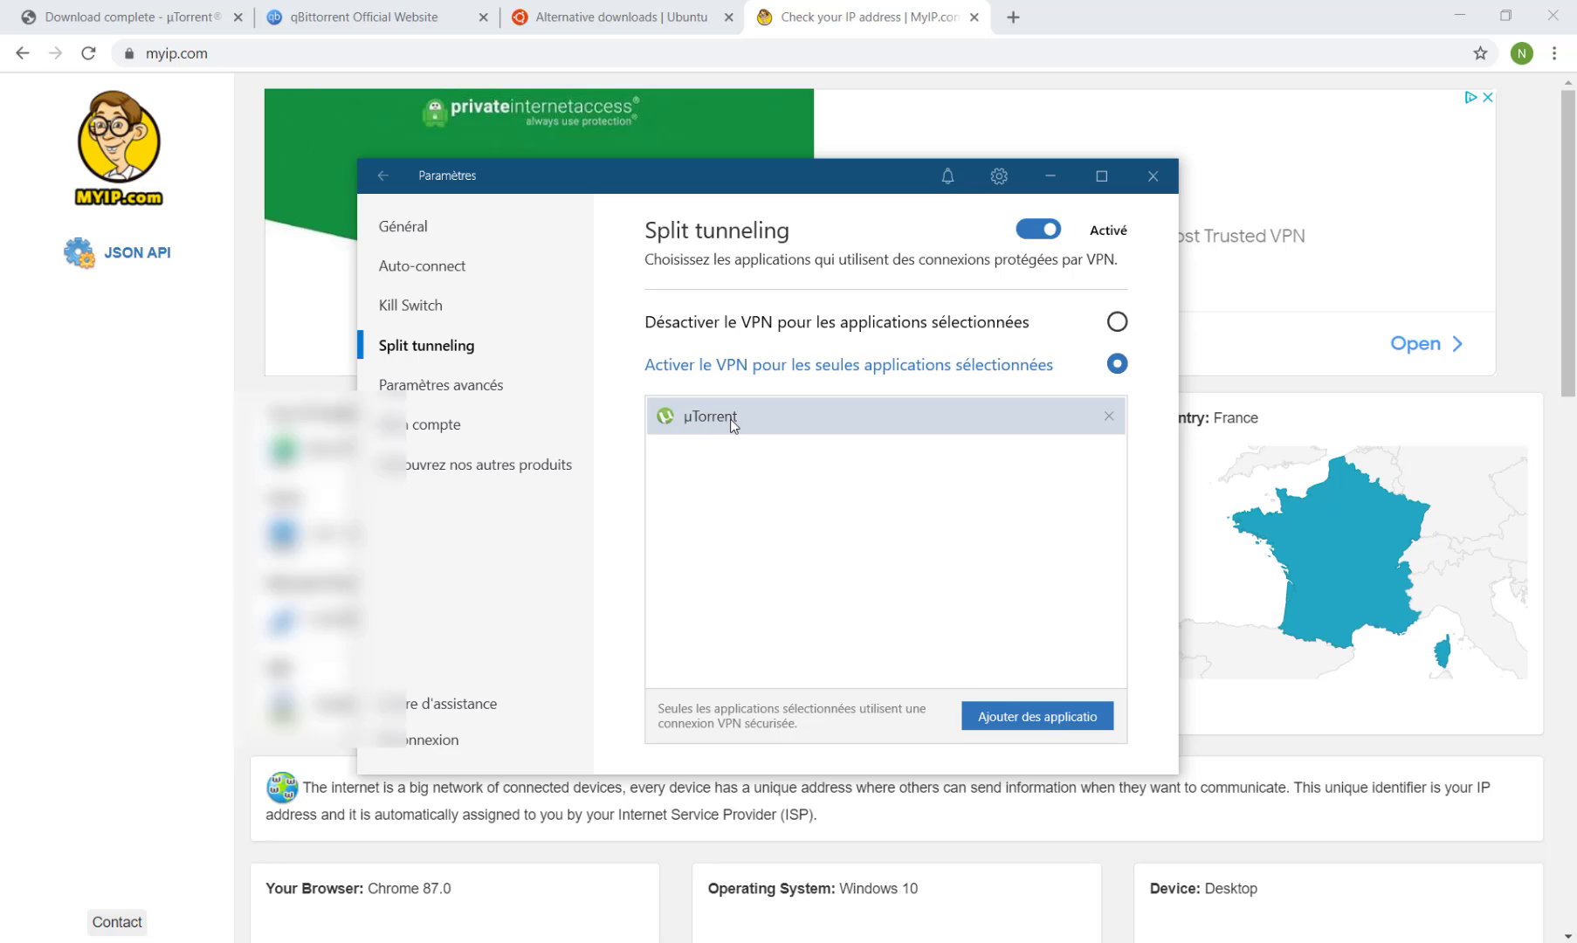
left_click(1109, 418)
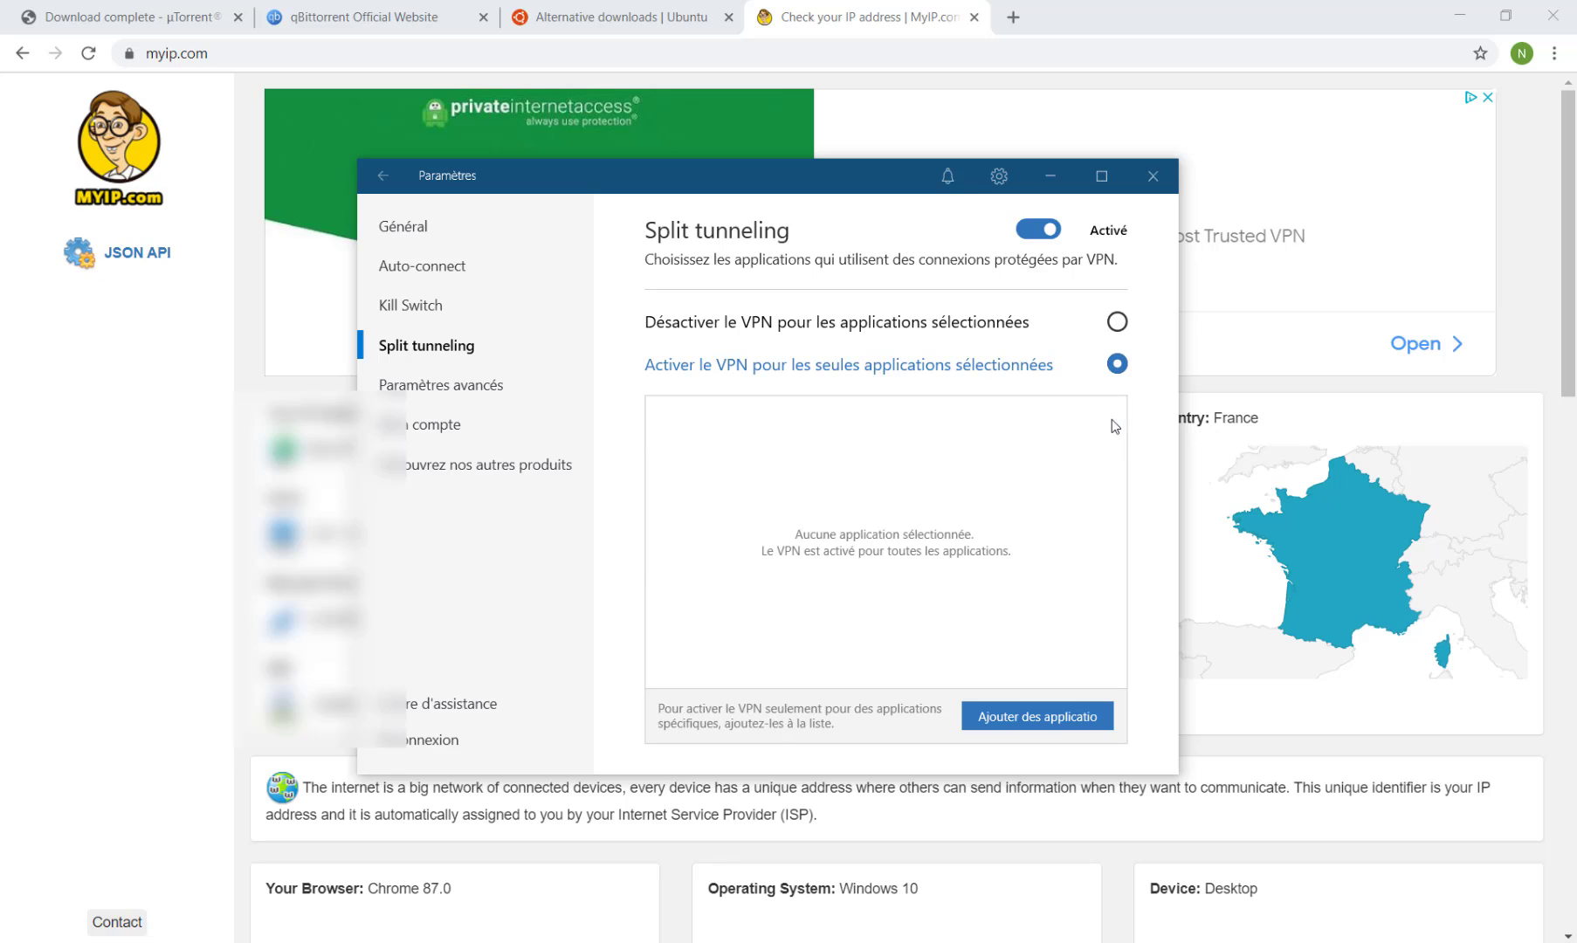
left_click(87, 54)
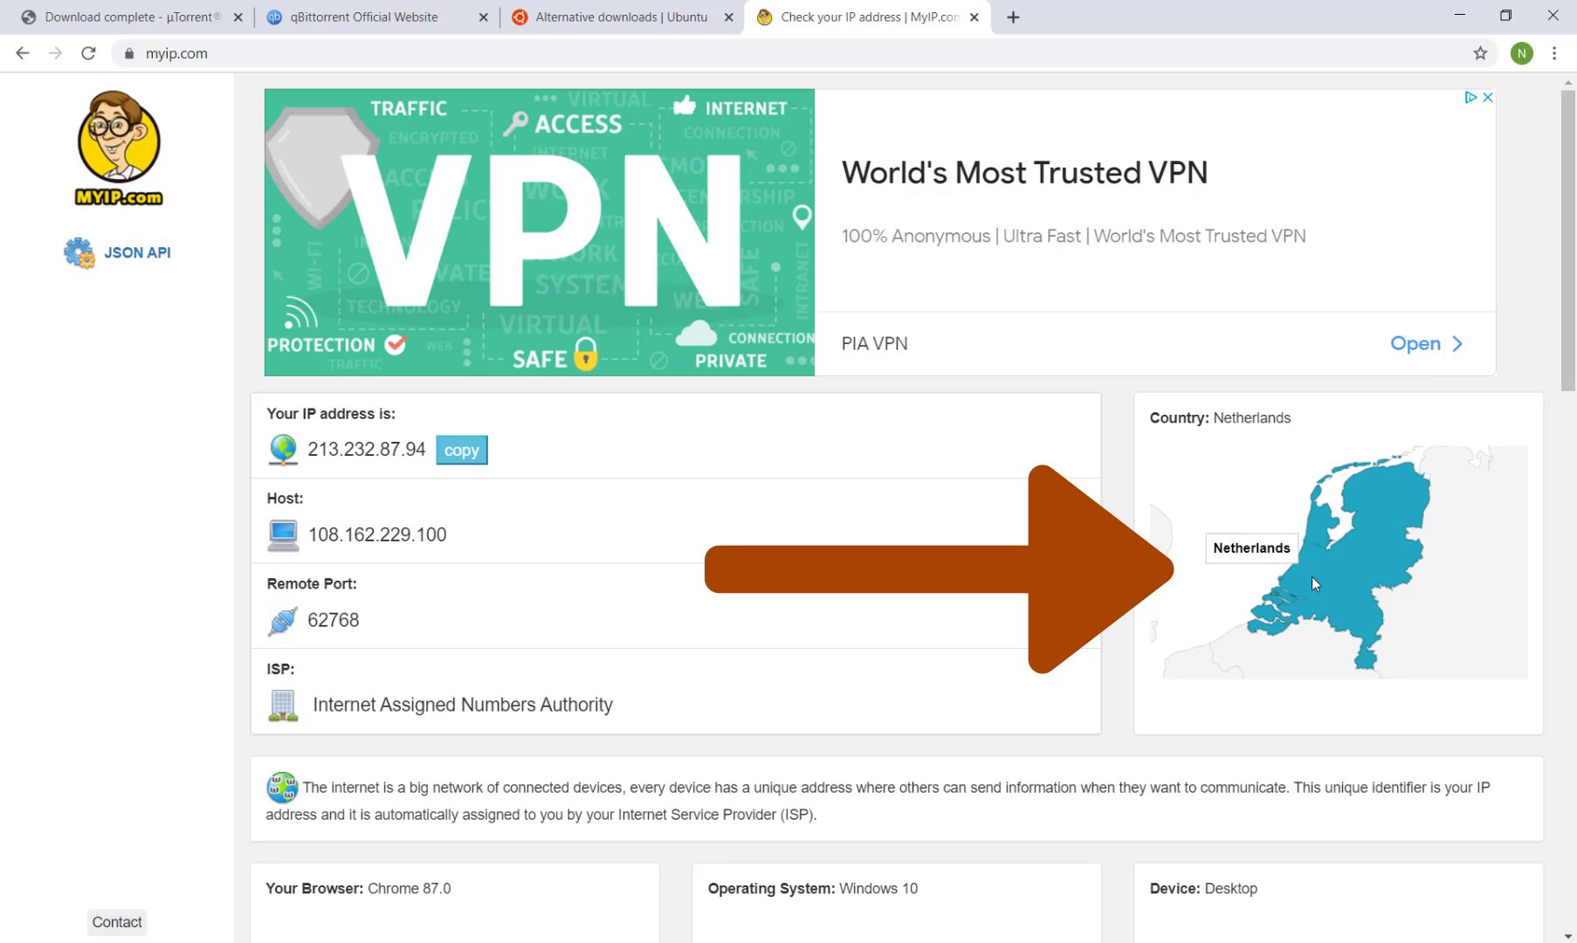
left_click(1194, 942)
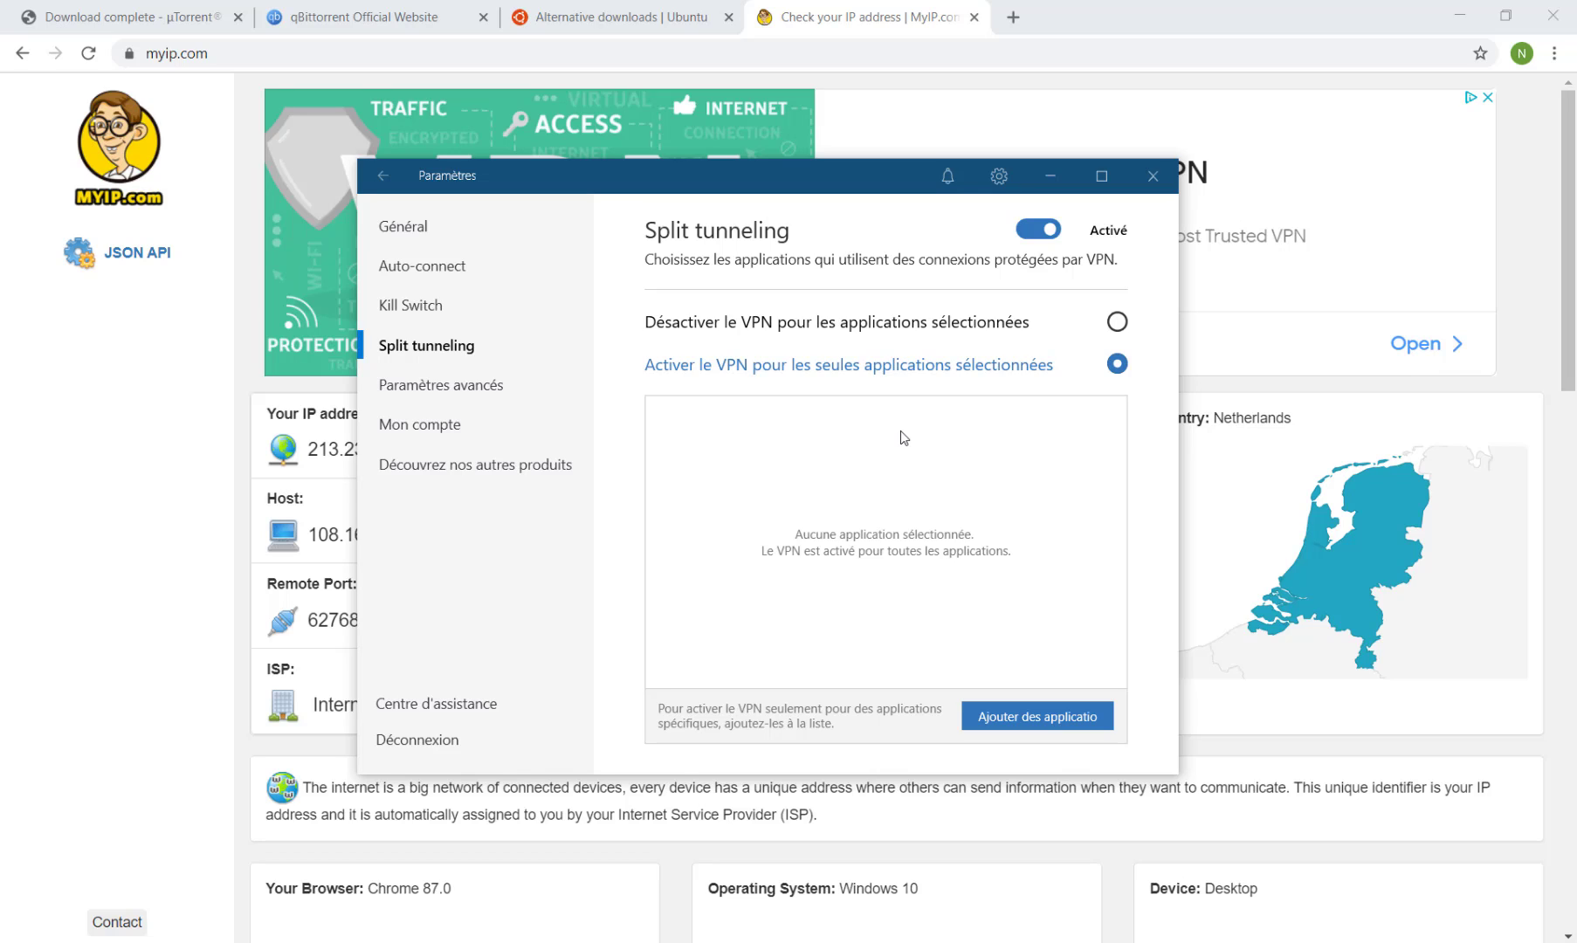
Review the Kill Switch and Split tunneling settings and return to the NordVPN server list.
left_click(411, 304)
left_click(403, 226)
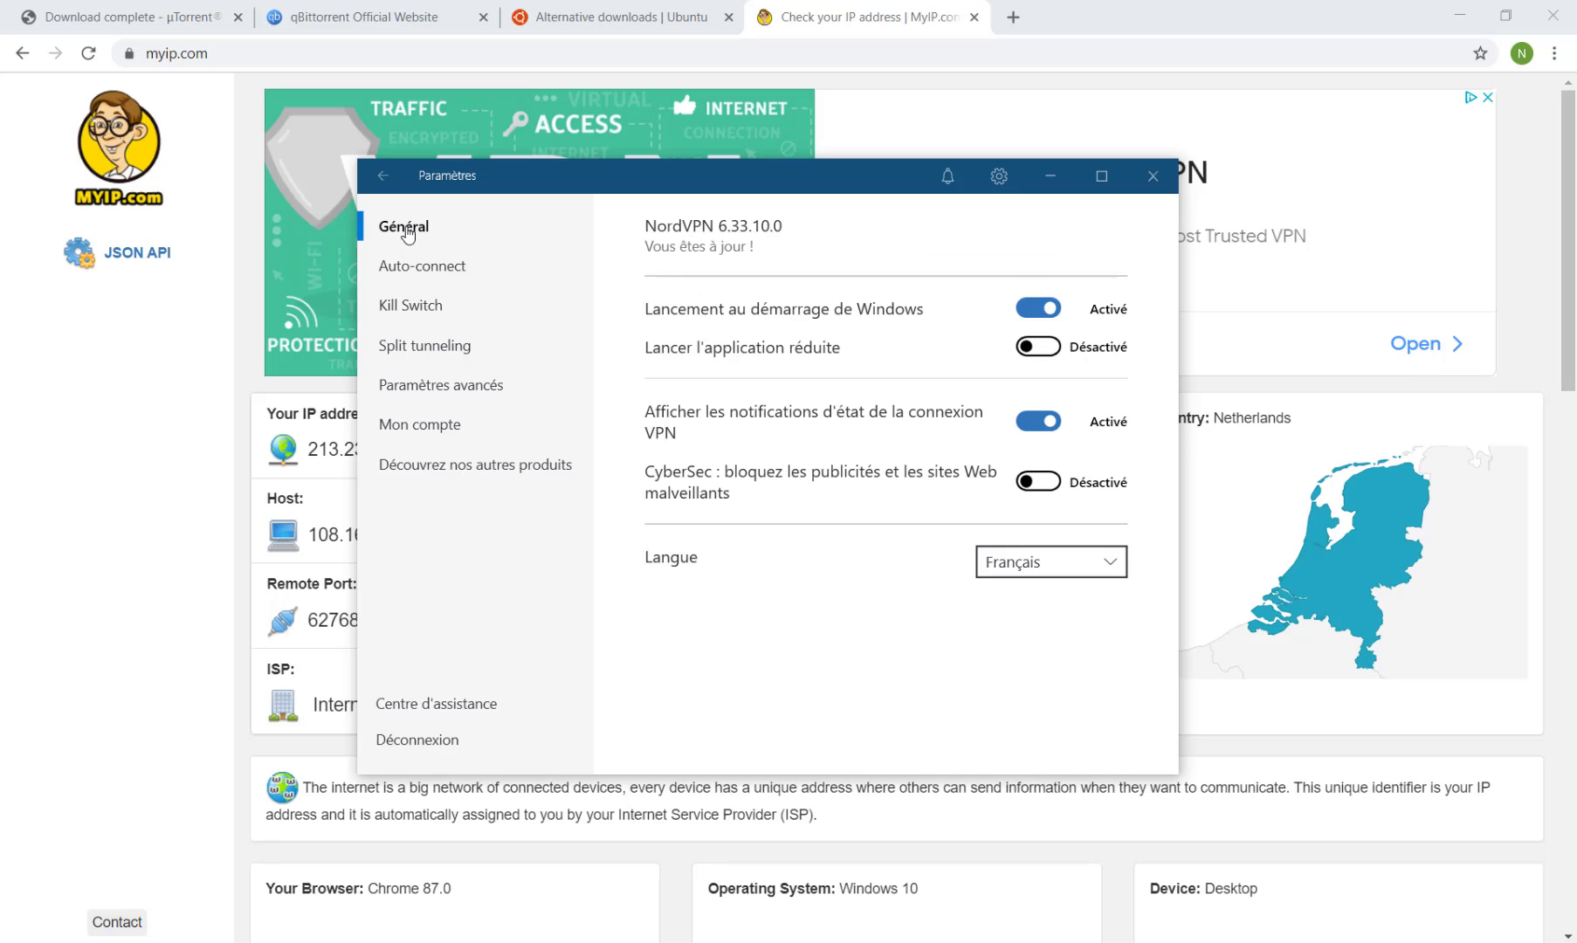
left_click(385, 177)
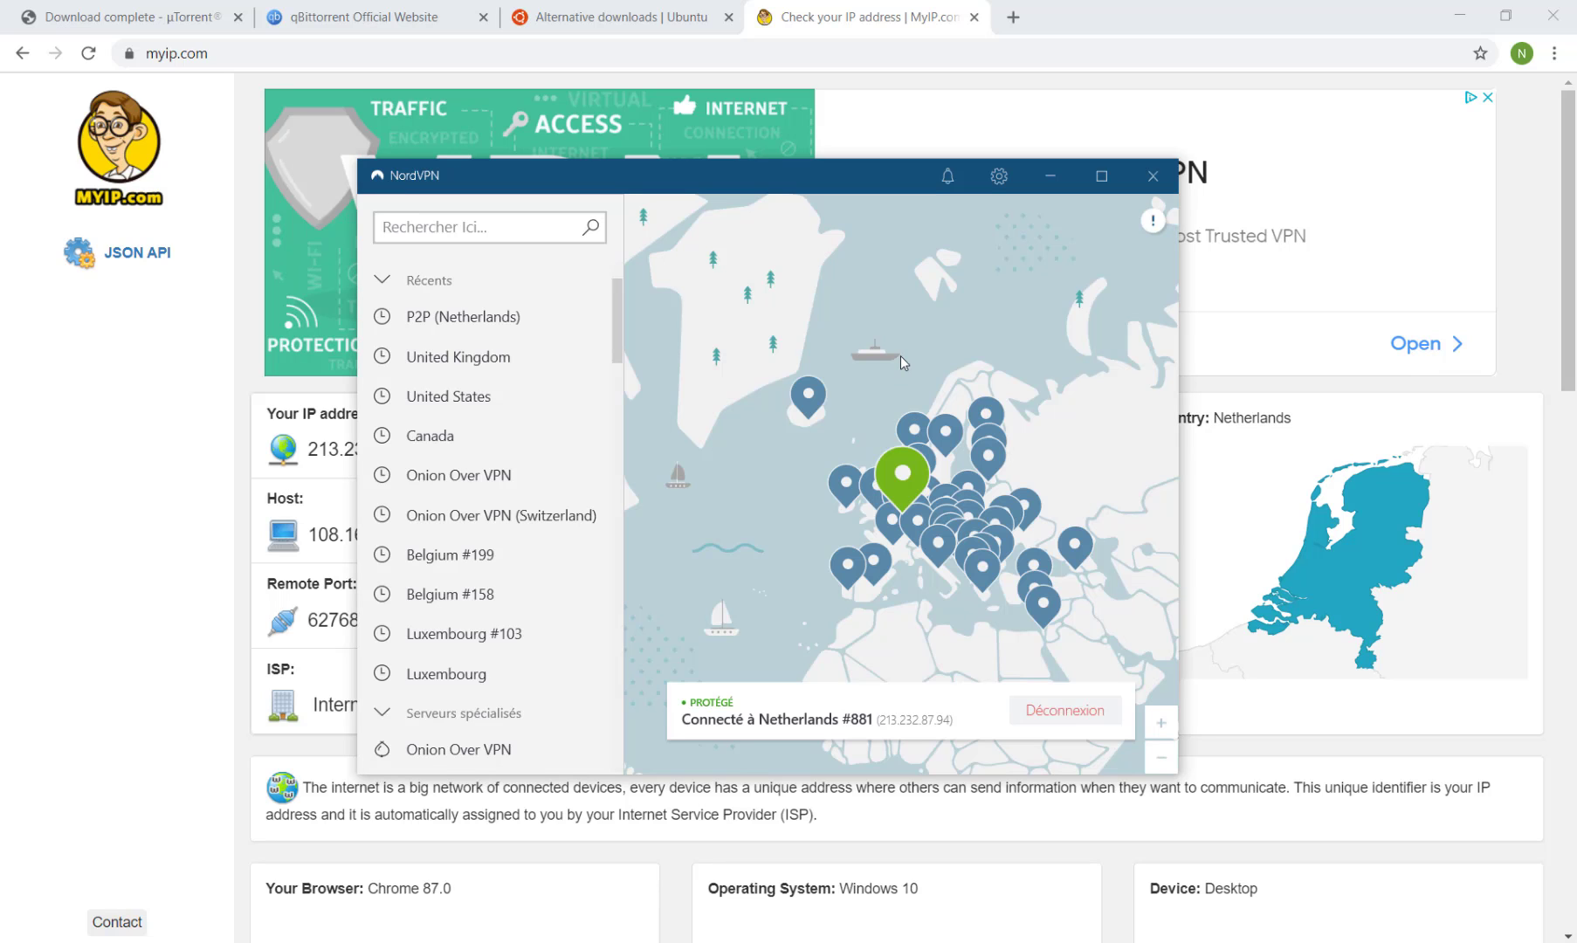
scroll(498, 572, "down", 2)
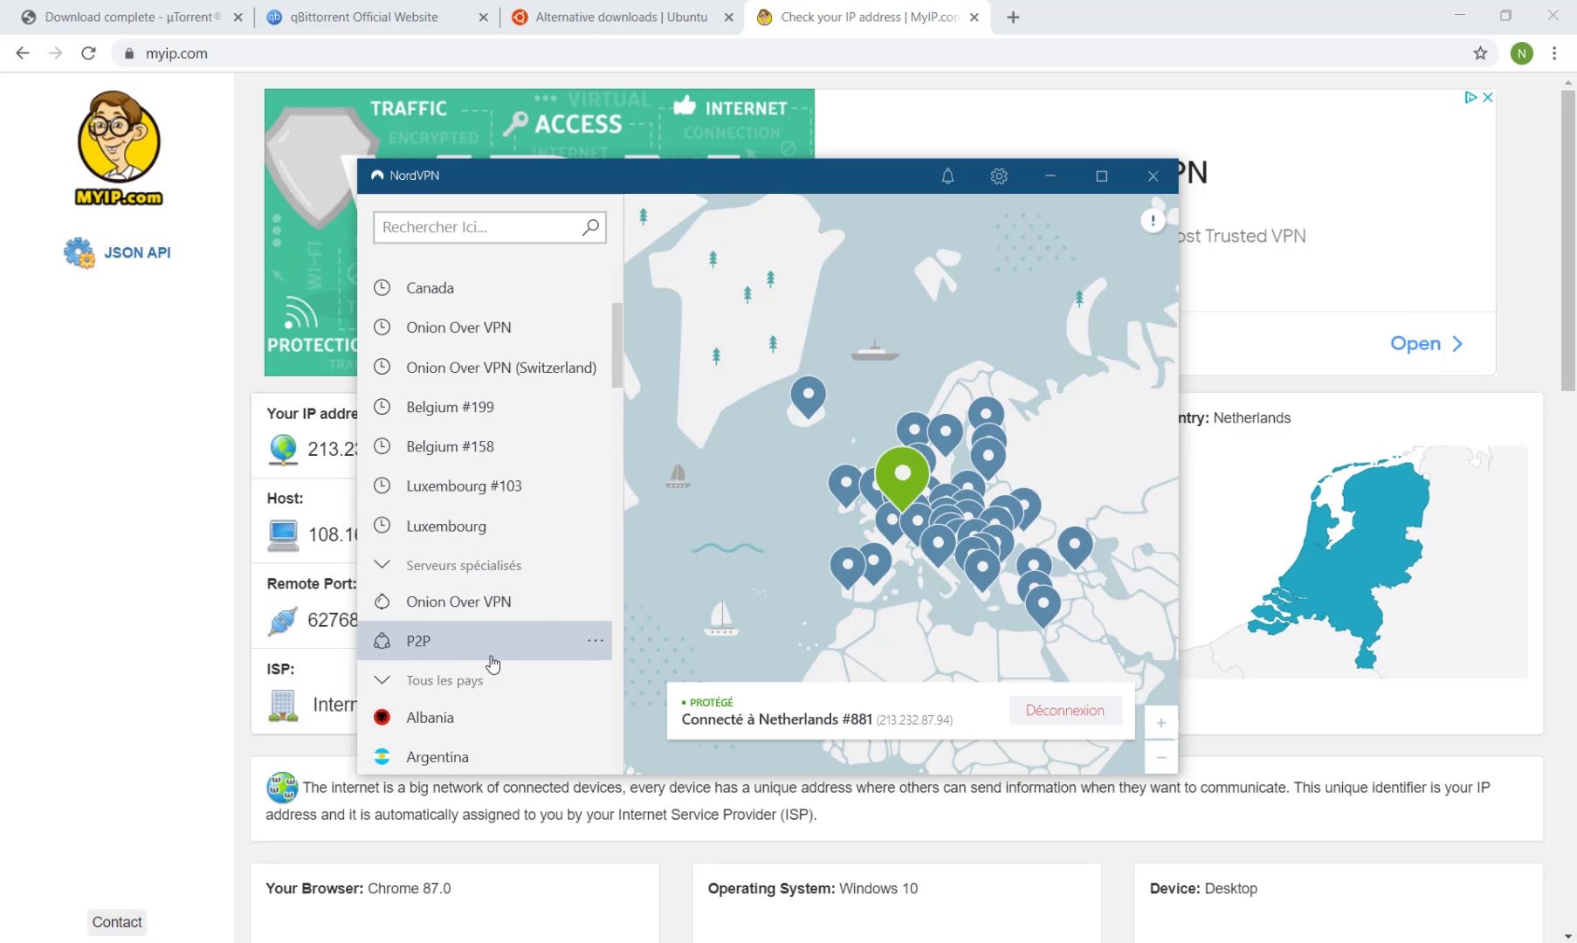
left_click(998, 175)
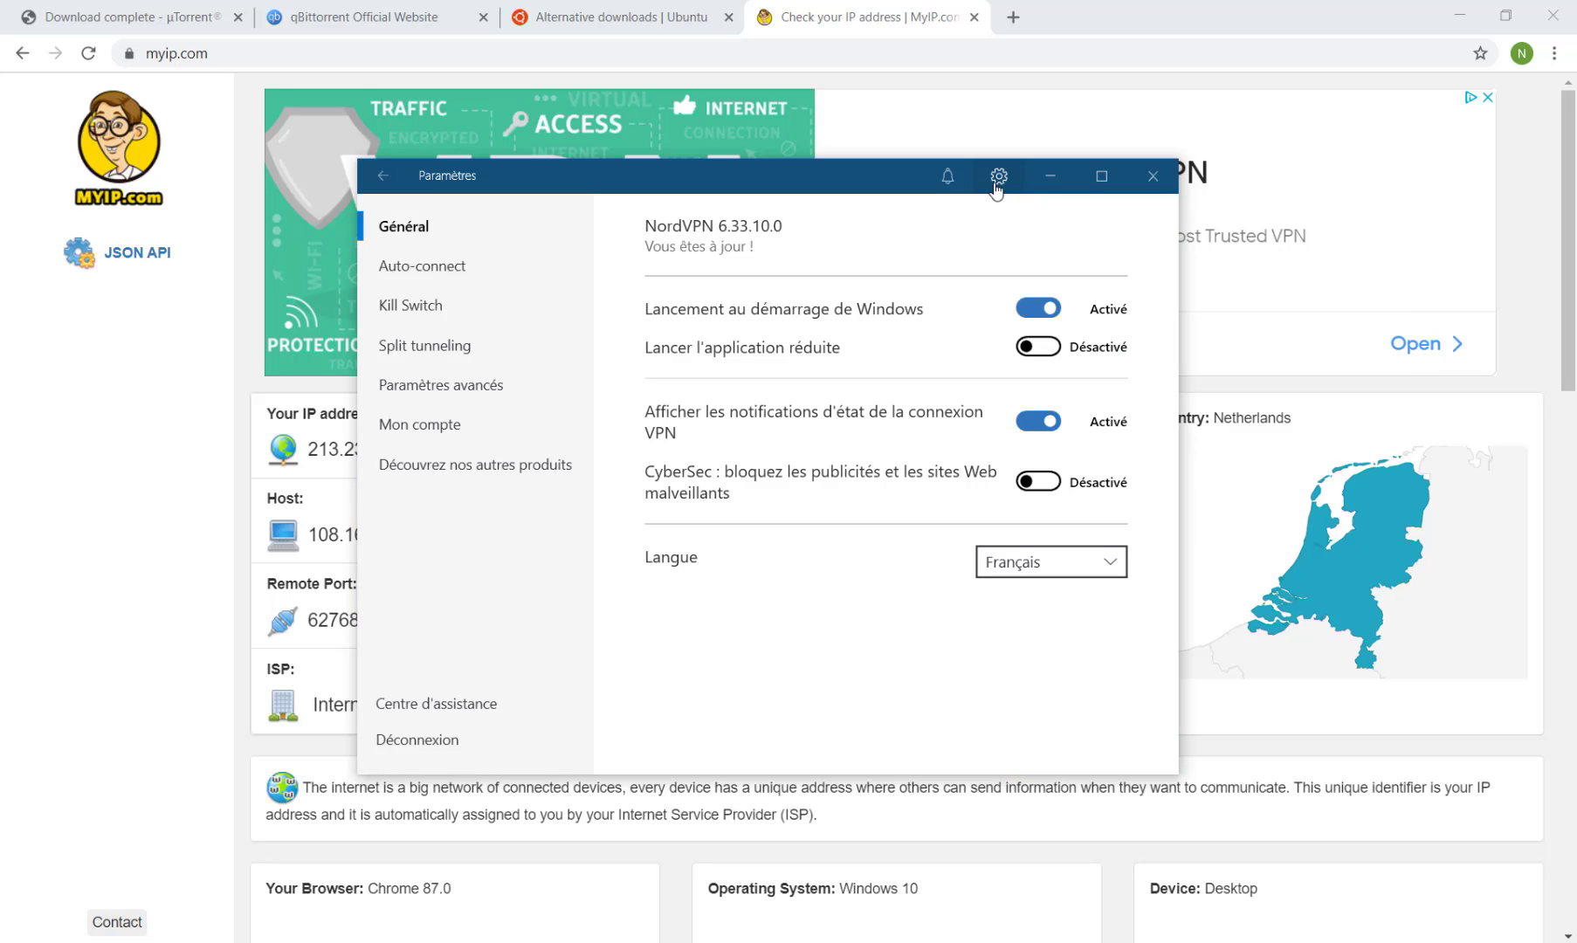
left_click(420, 308)
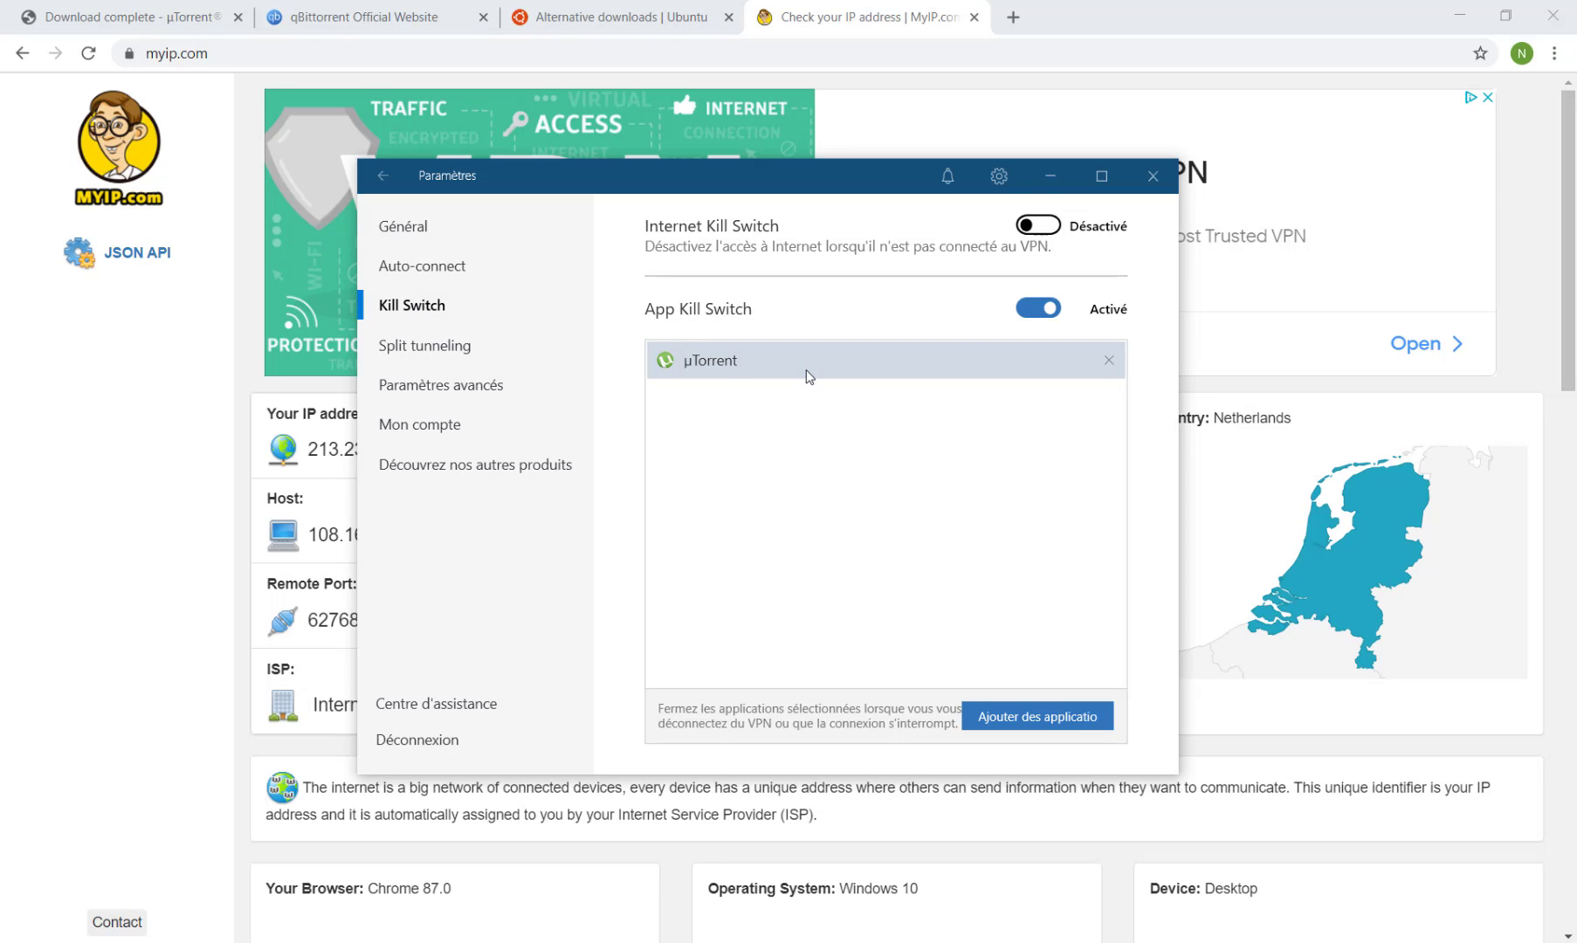
left_click(431, 355)
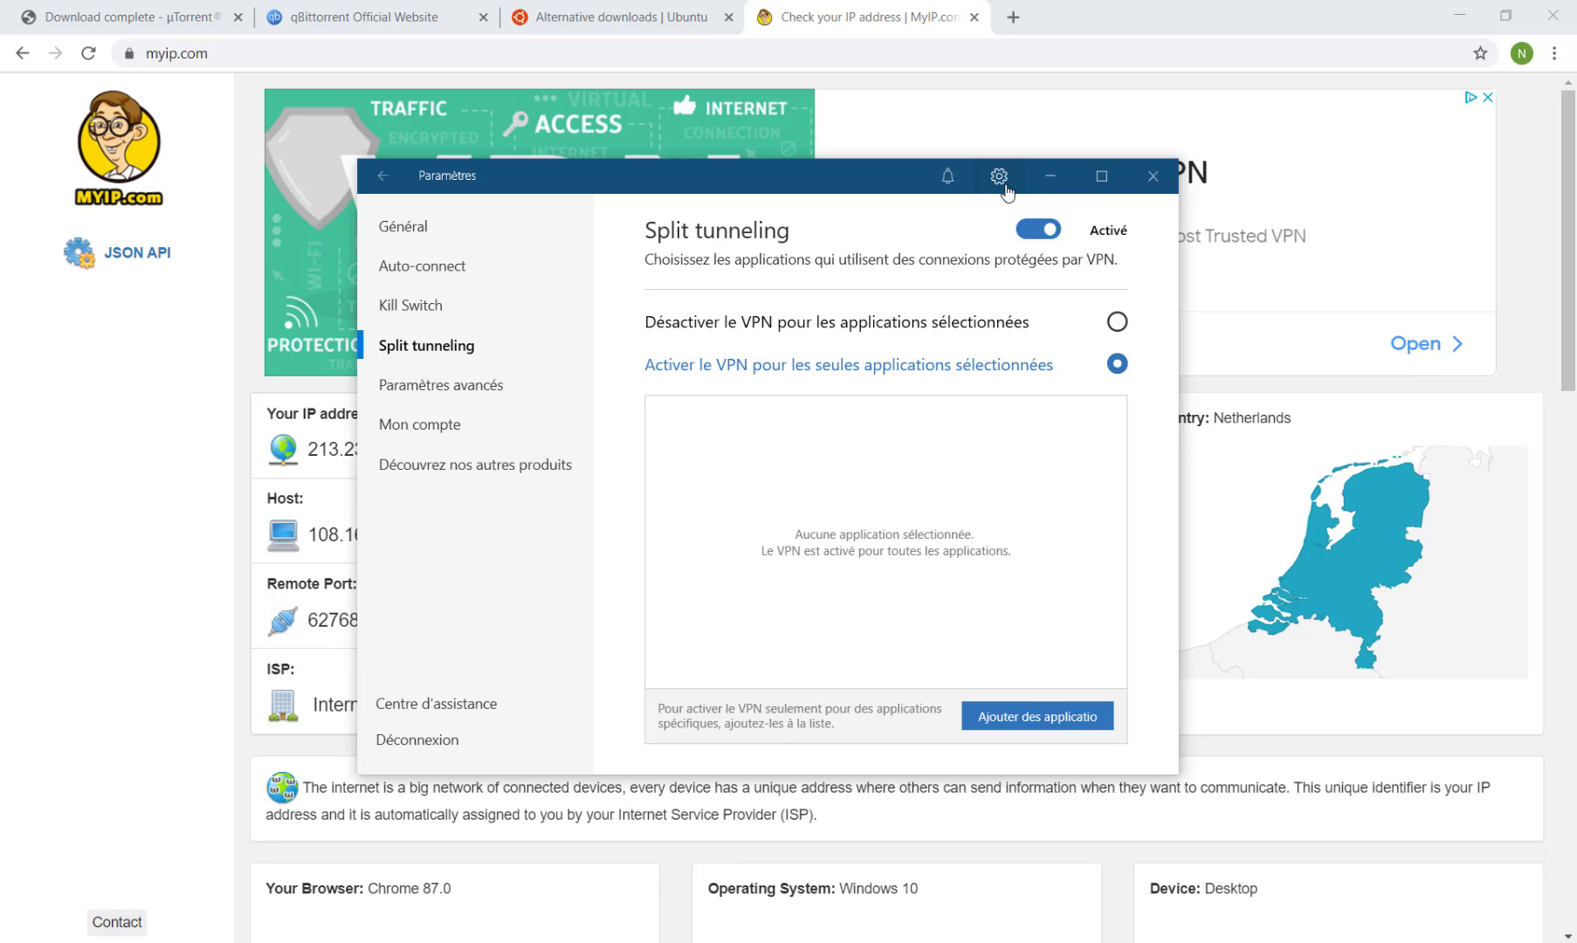
left_click(1004, 186)
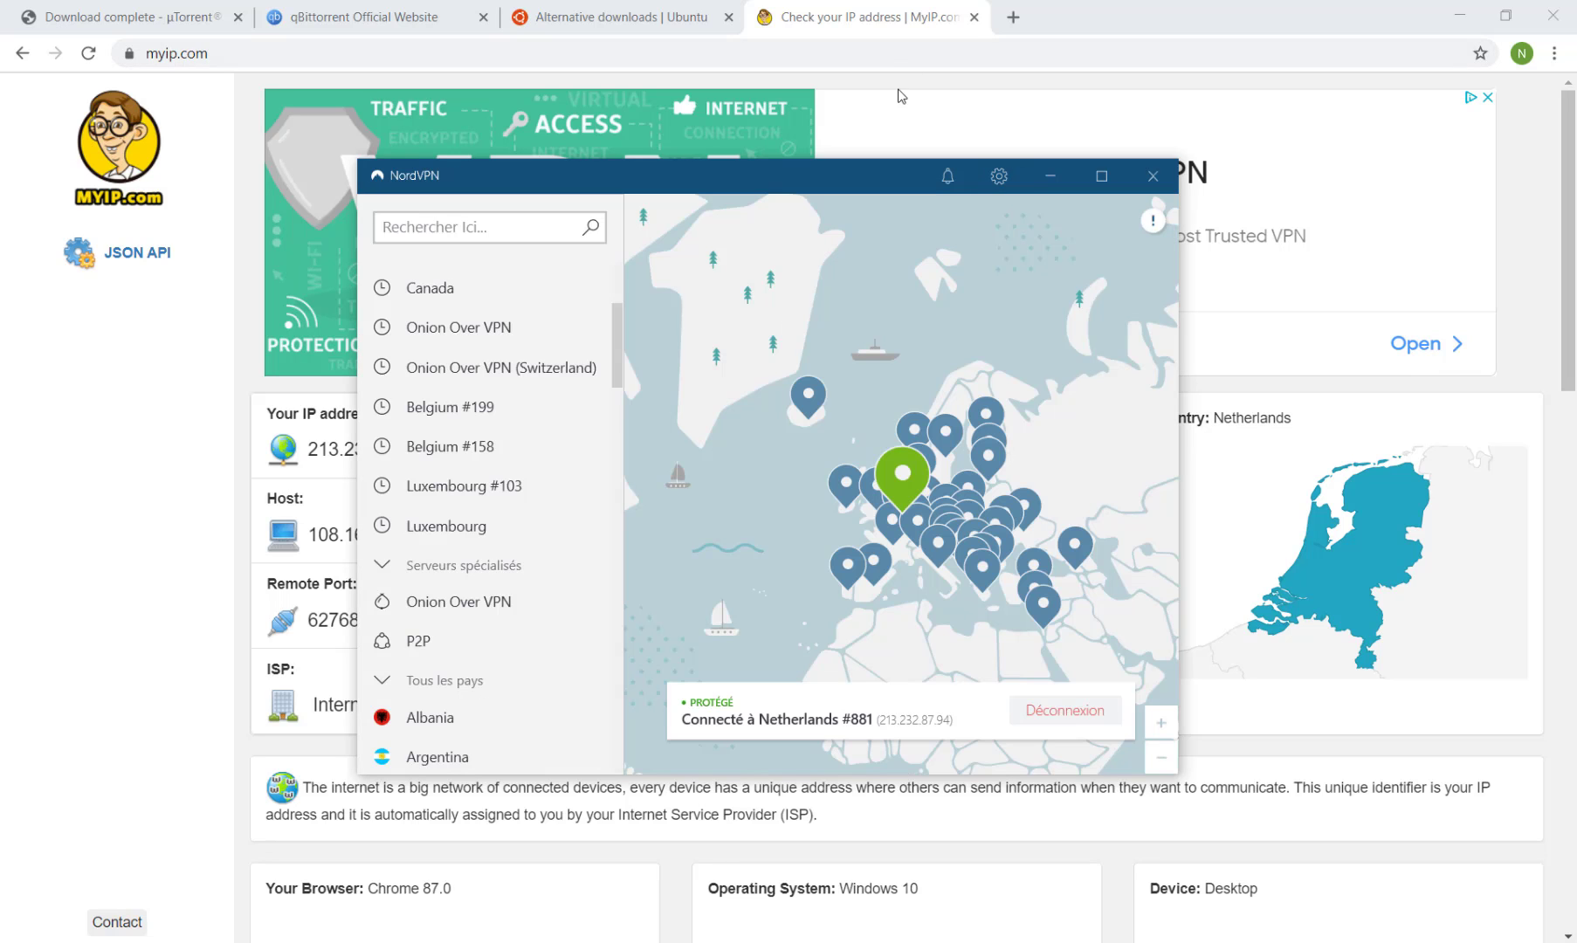
Download the Ubuntu Server 20.10 torrent from the Ubuntu alternative downloads page and add it to µTorrent.
left_click(878, 15)
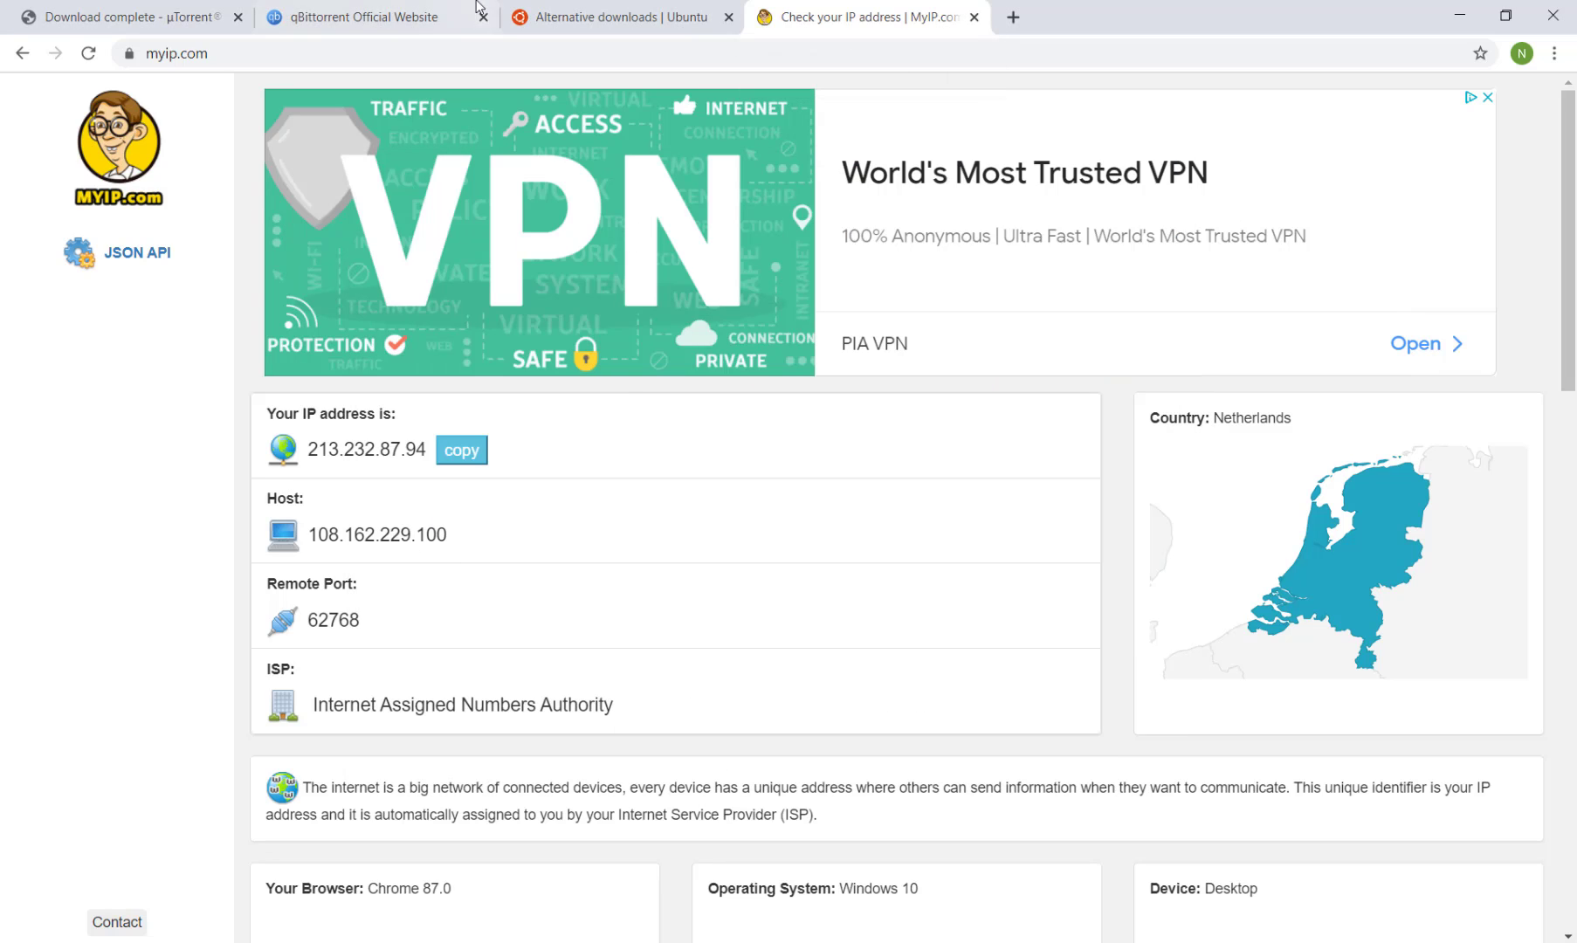
left_click(605, 10)
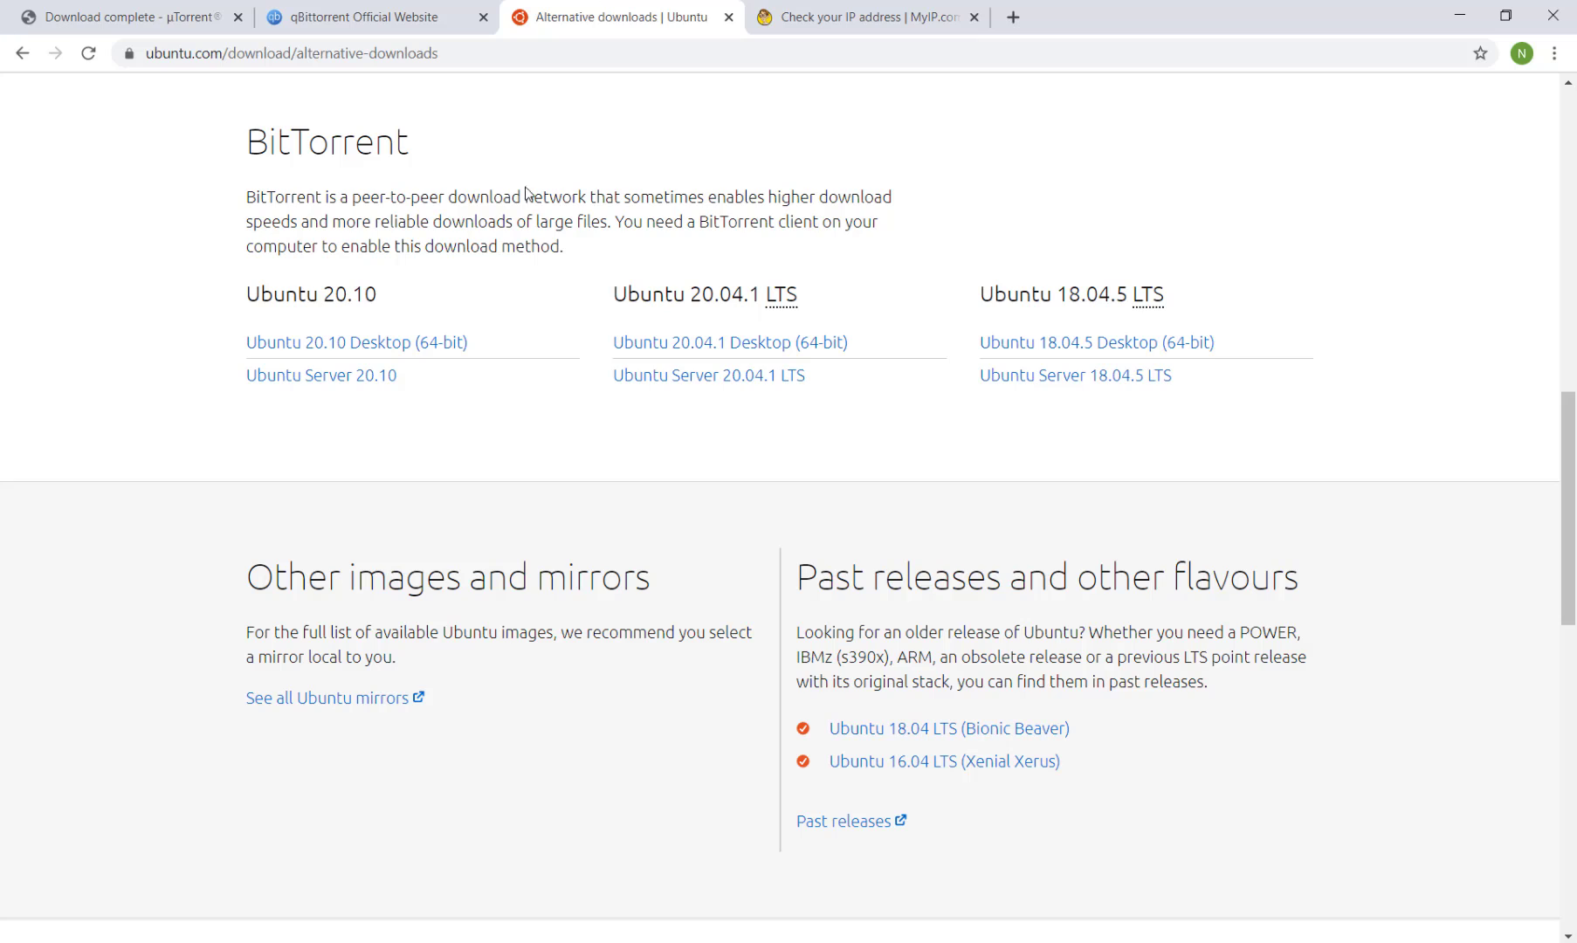
left_click(380, 376)
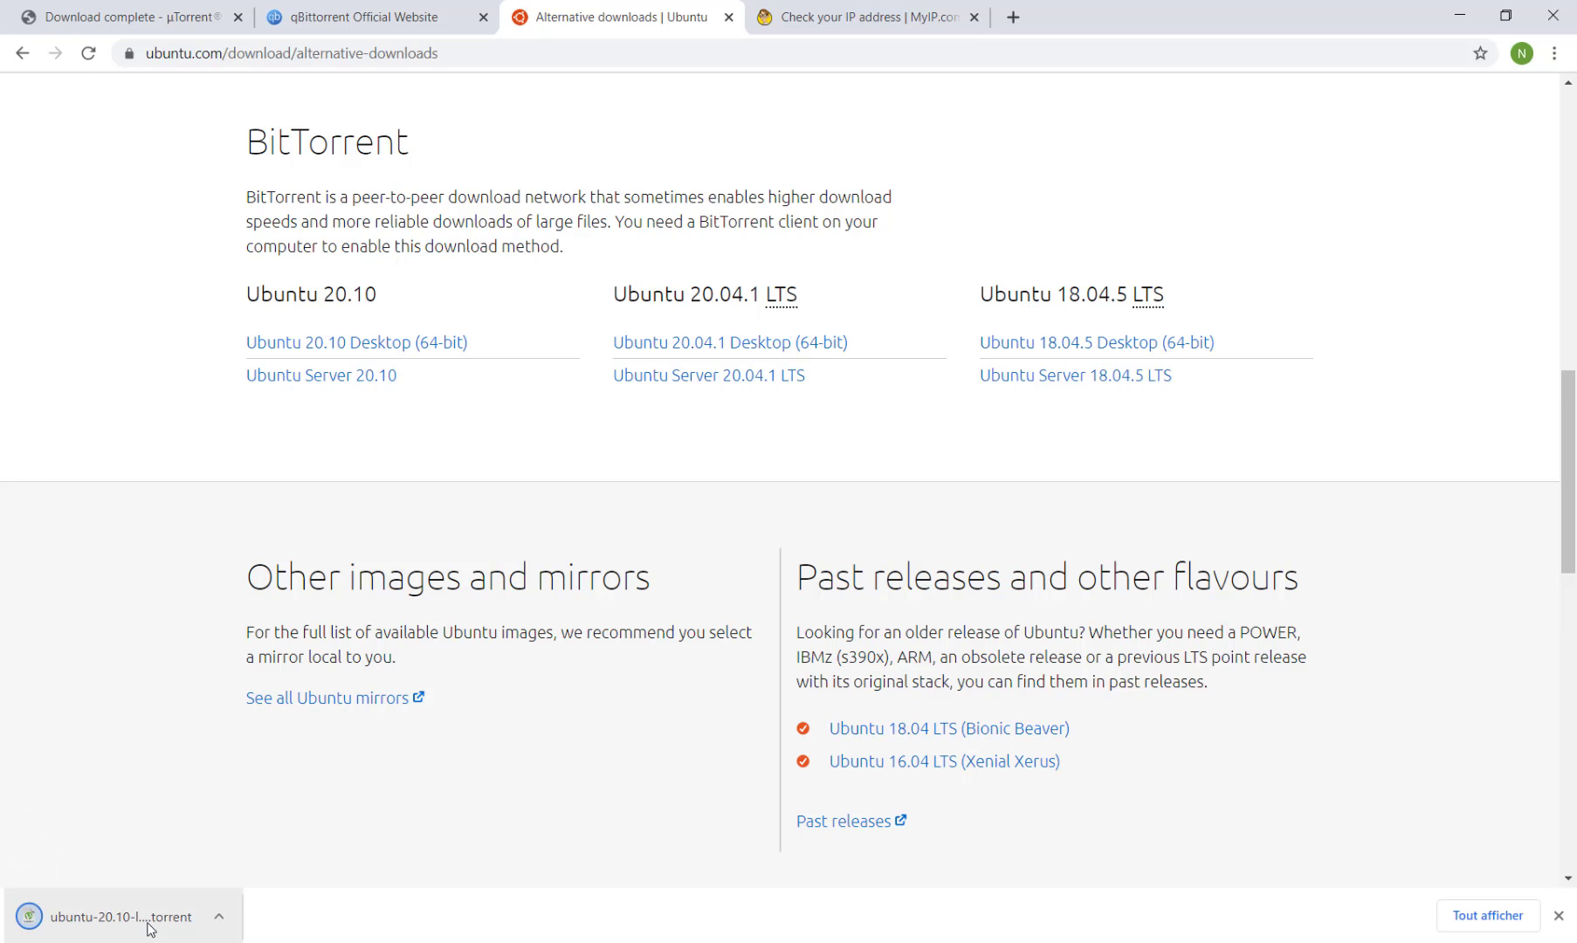
left_click(150, 927)
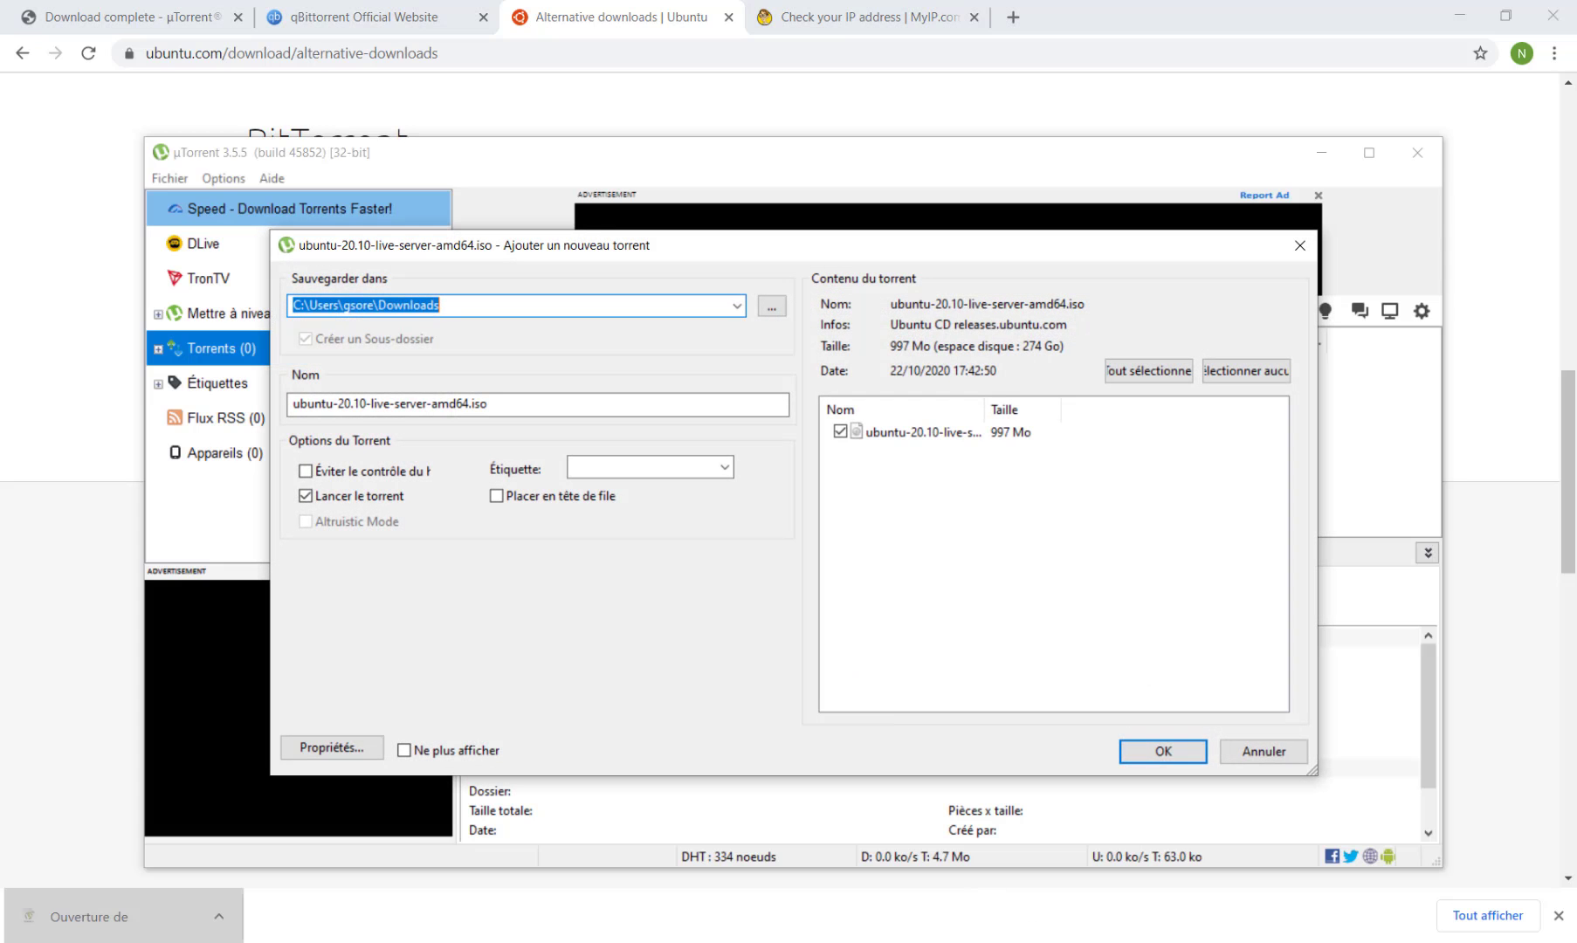
left_click(1148, 751)
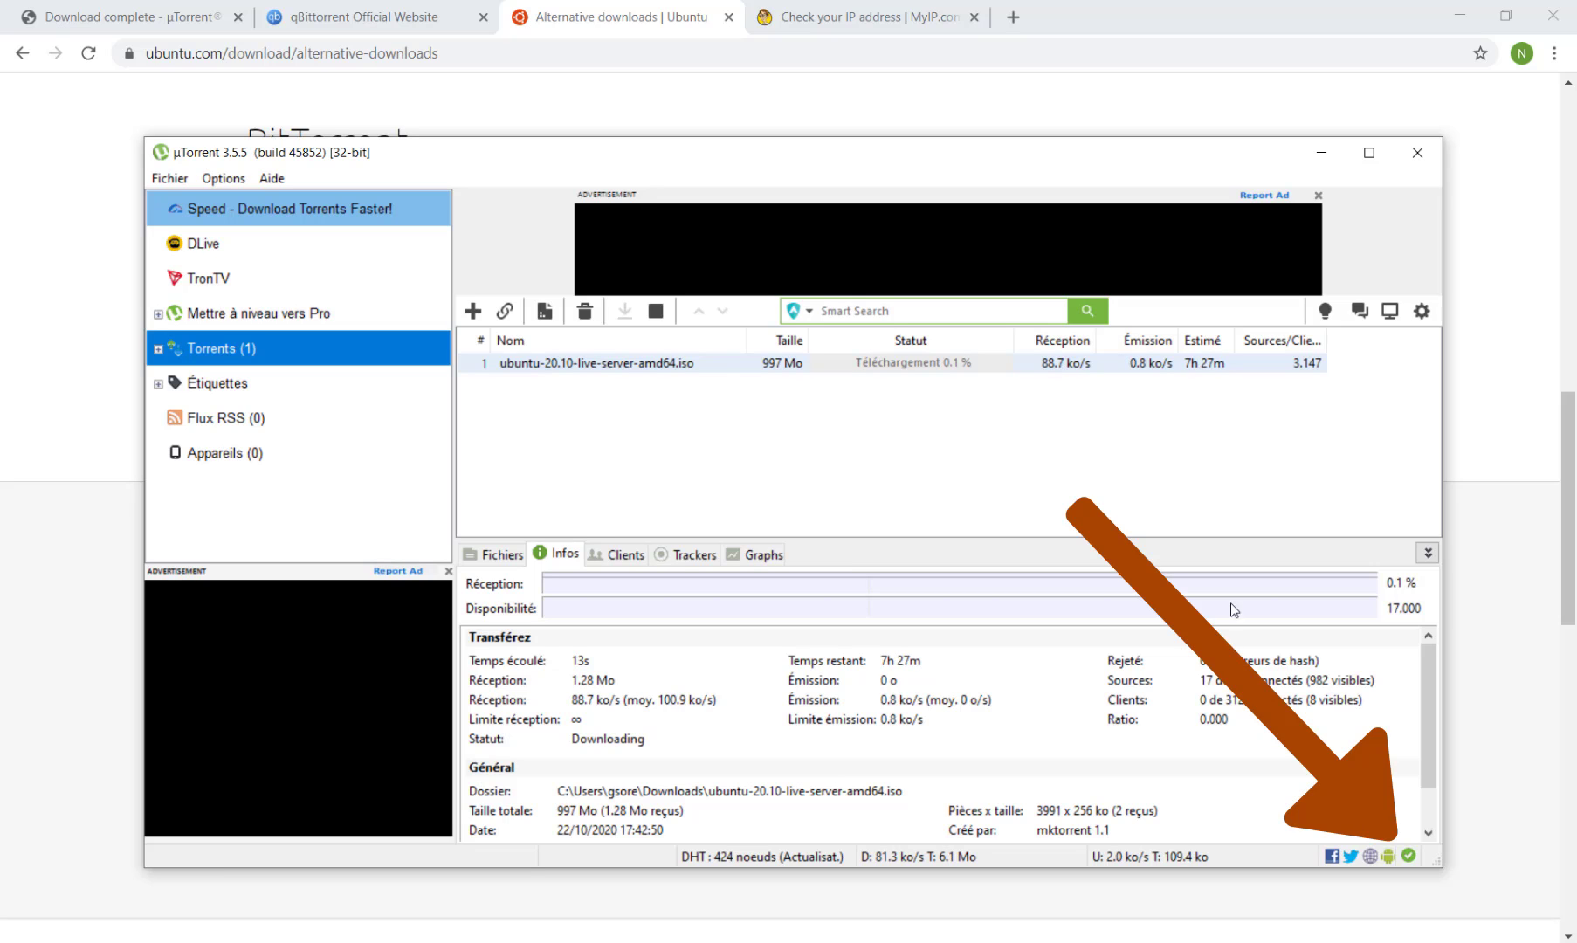
Check µTorrent's connection status indicator and maximize the window to monitor the Ubuntu download.
left_click(1410, 857)
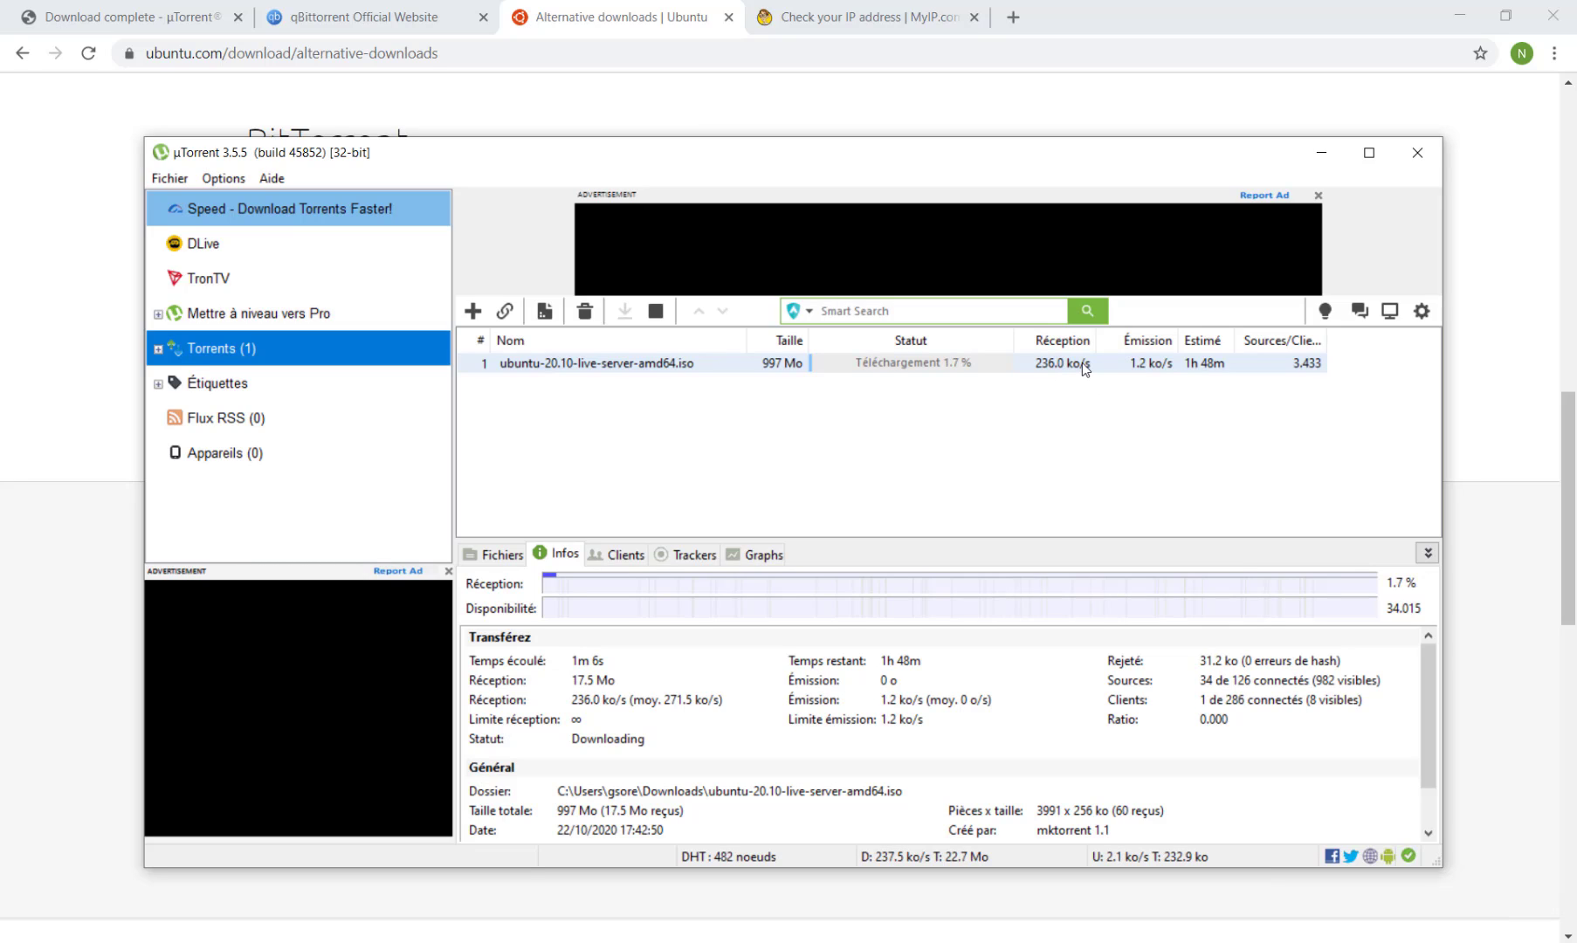
left_click(1369, 152)
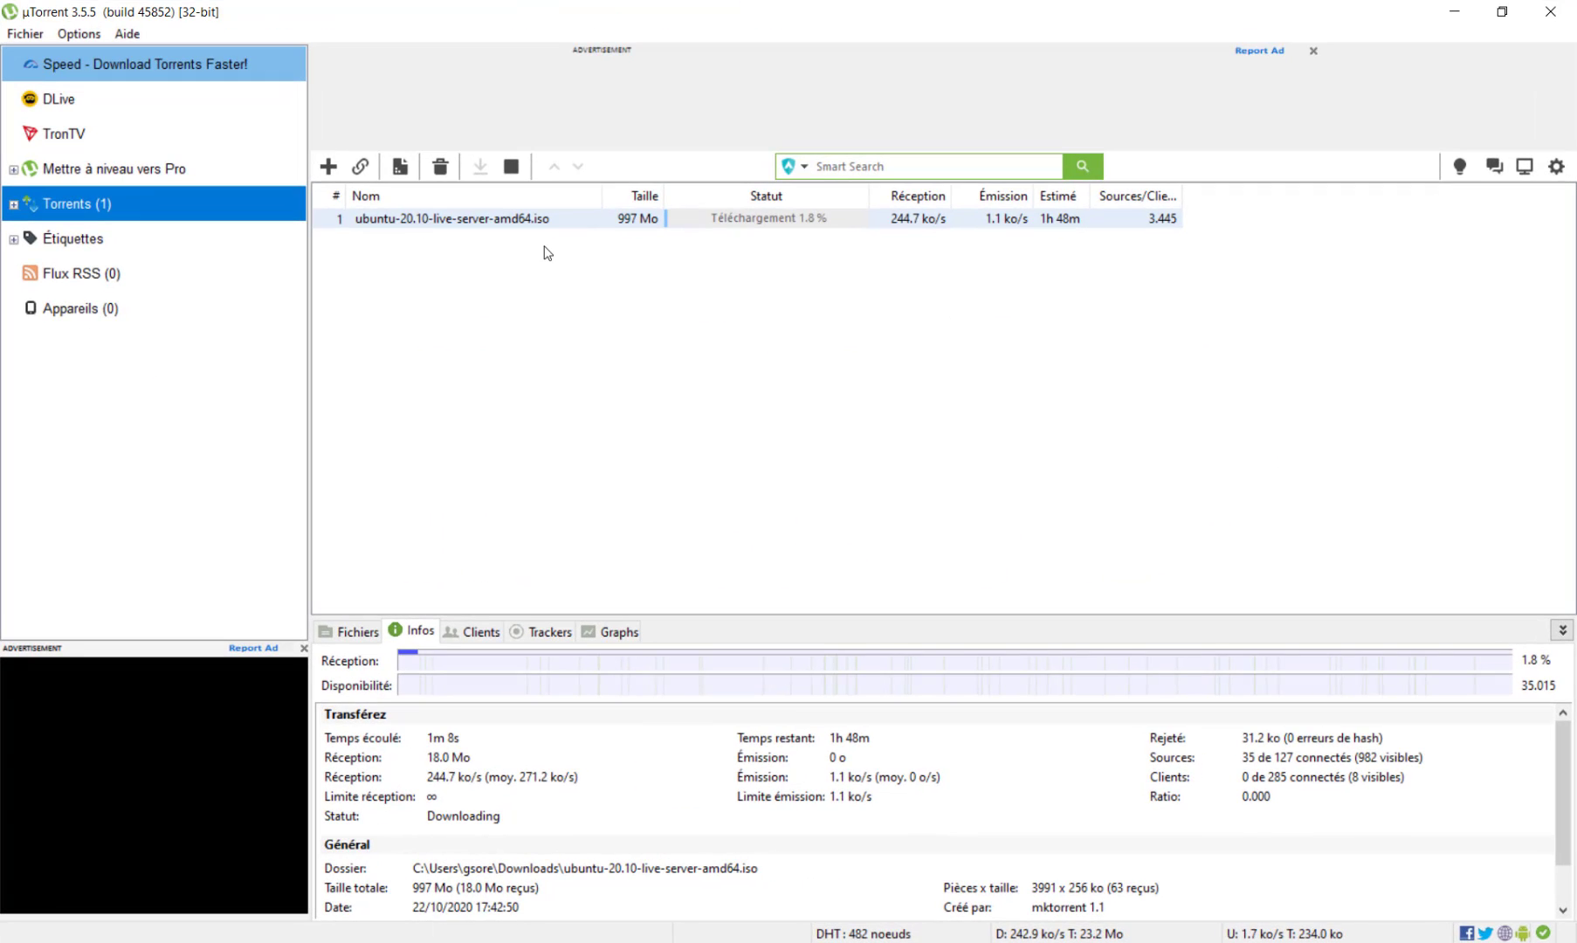
left_click(396, 225)
left_click(915, 498)
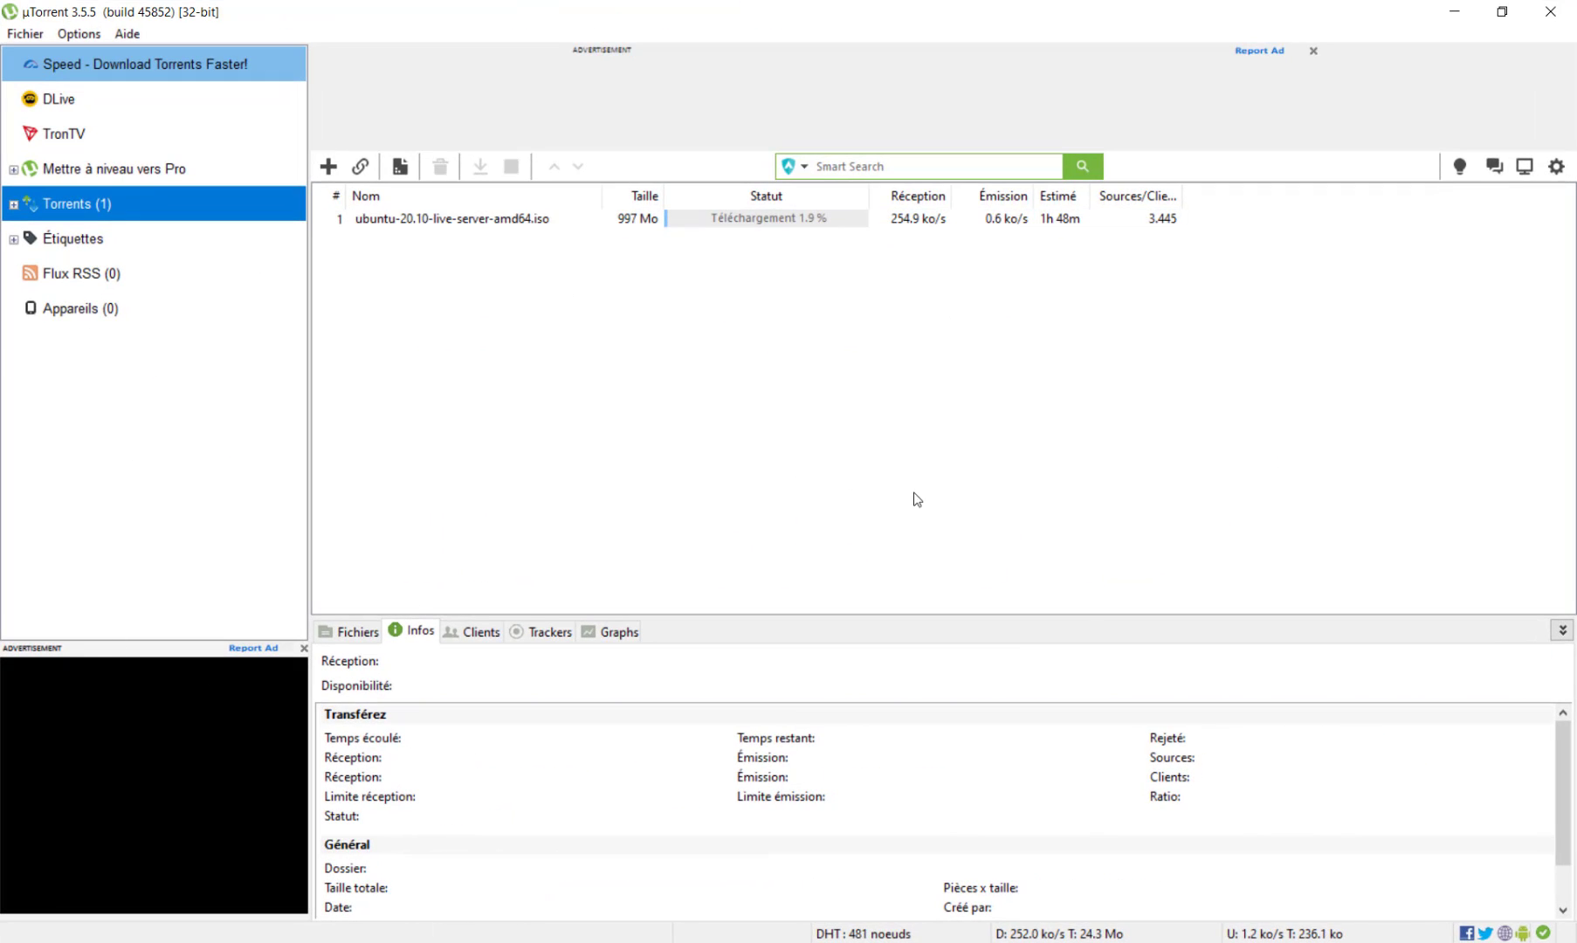
Switch to NordVPN and review the App Kill Switch settings before returning to the server list.
key("alt+Tab")
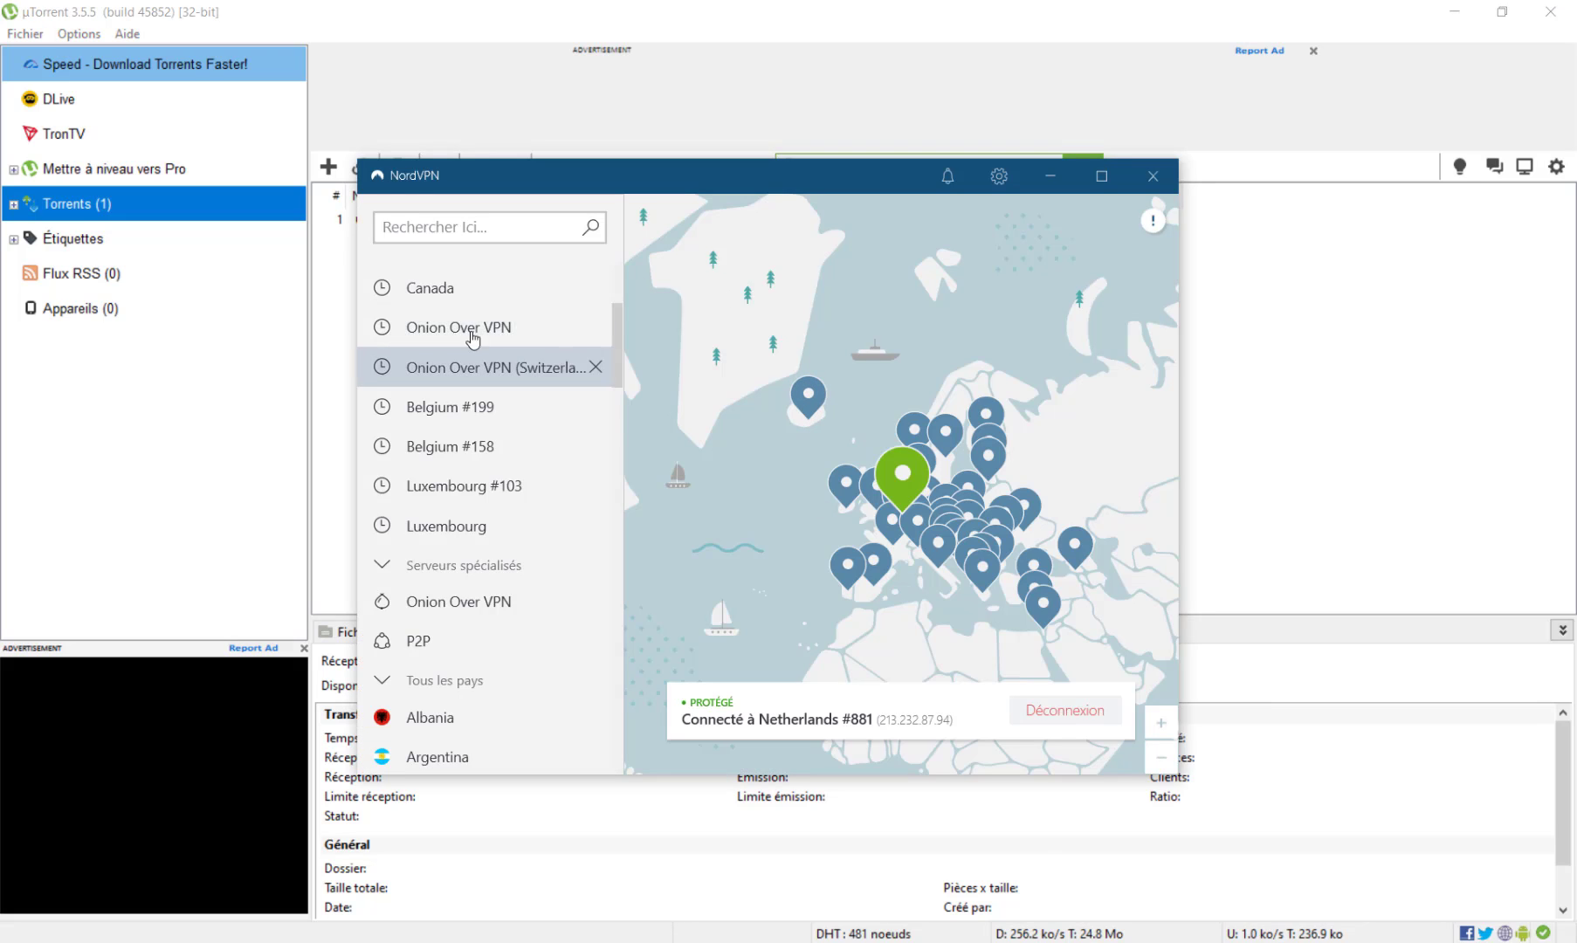
scroll(524, 612, "down", 1)
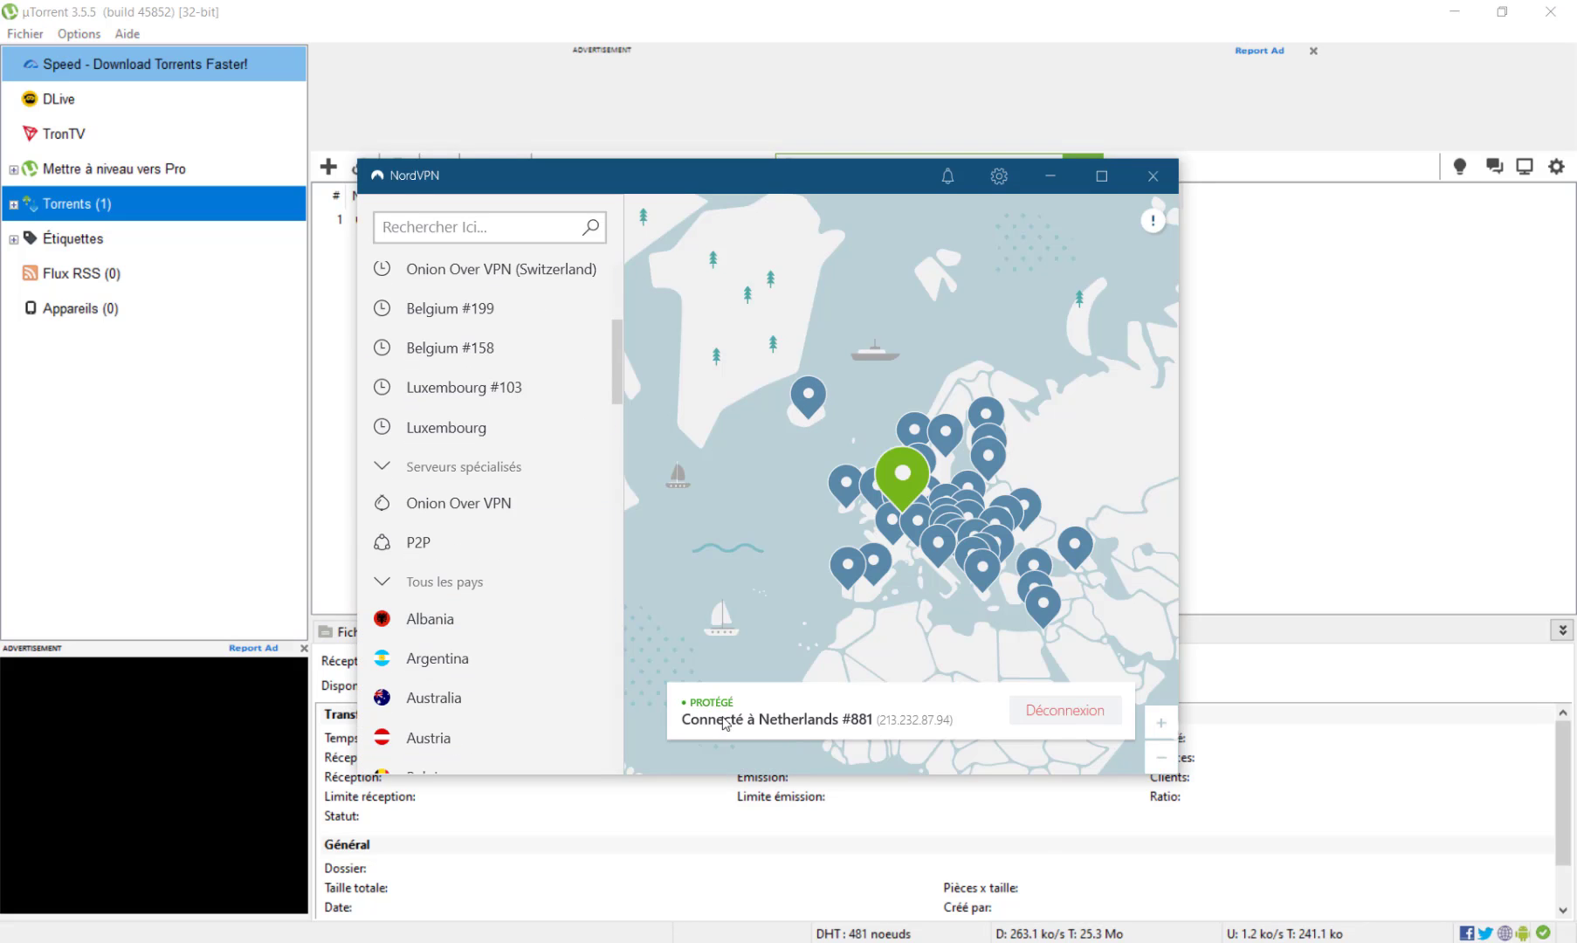
scroll(506, 411, "up", 3)
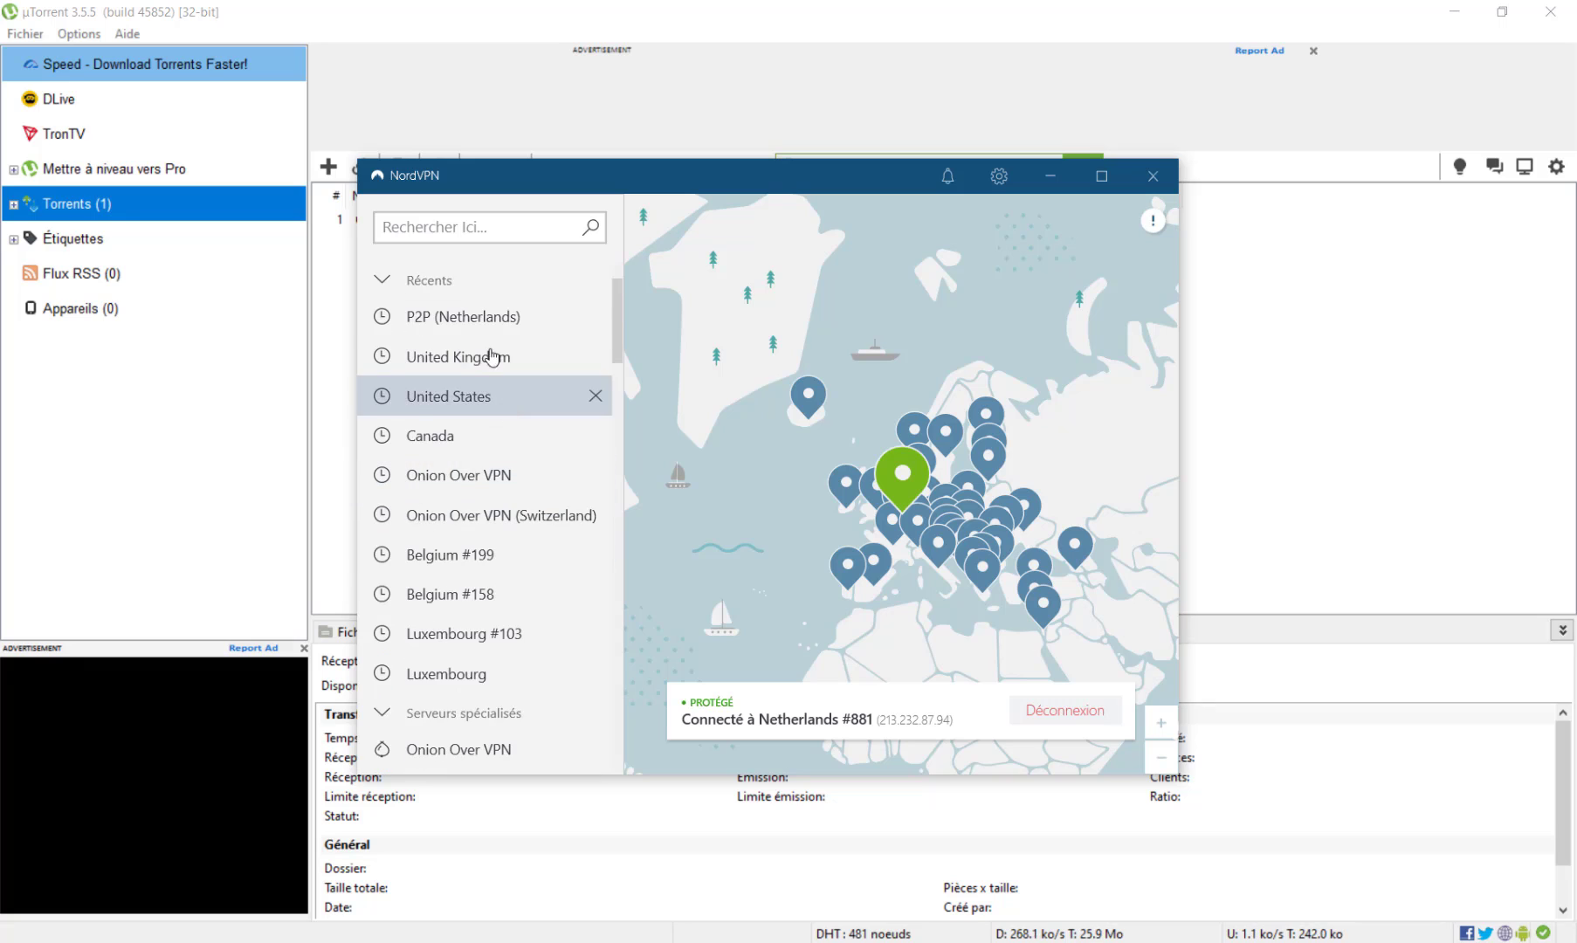
left_click(999, 179)
left_click(412, 307)
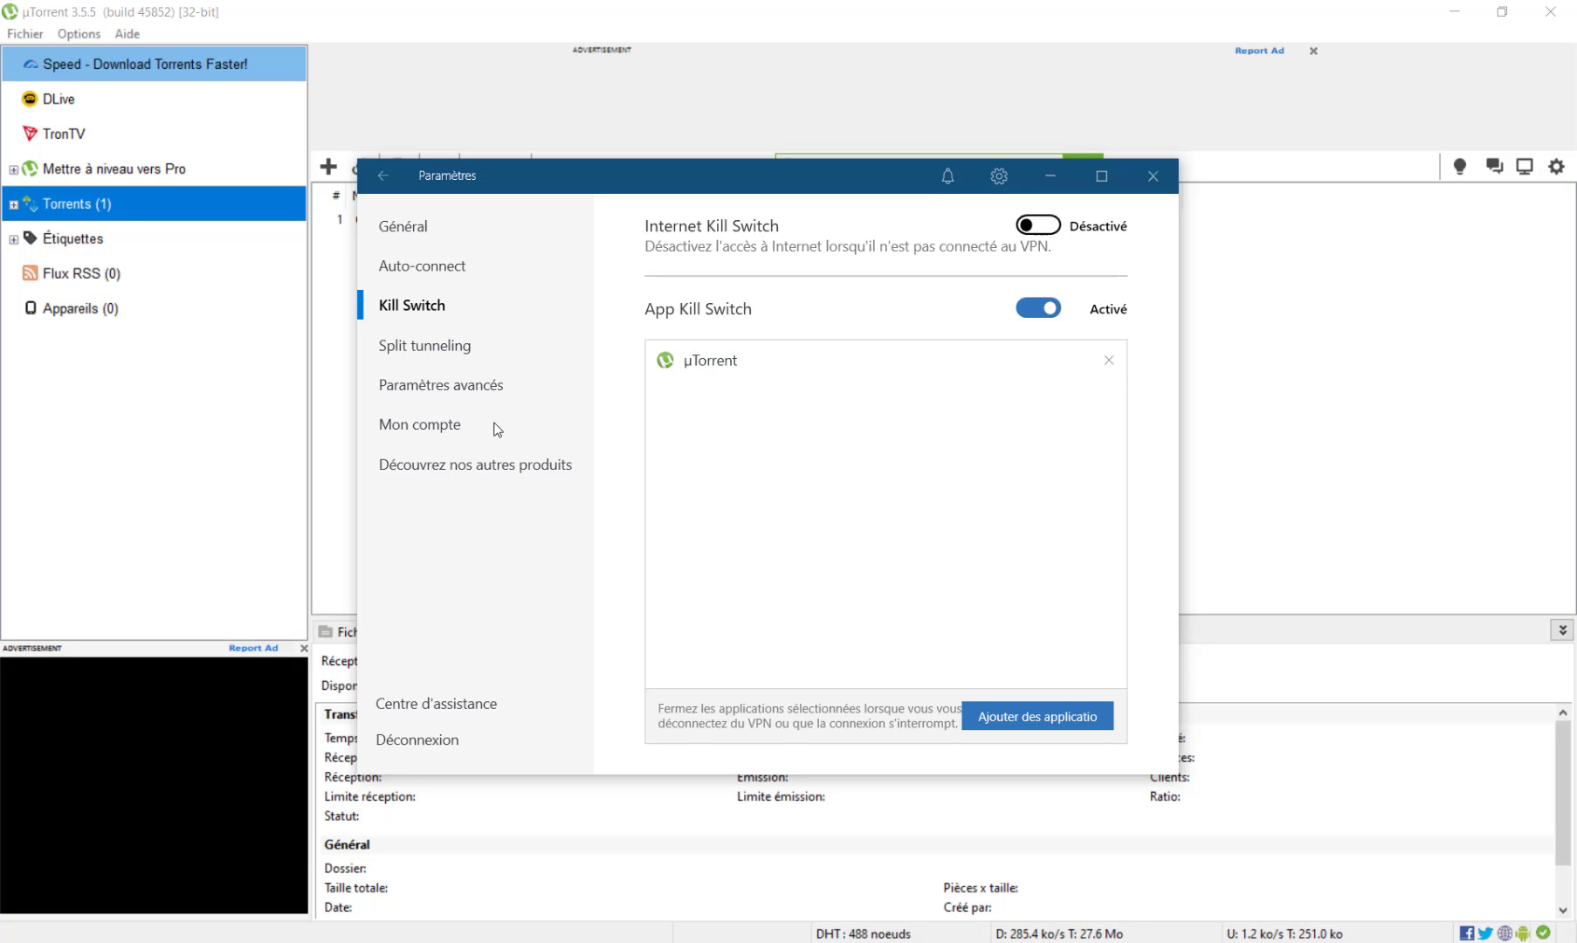
left_click(382, 176)
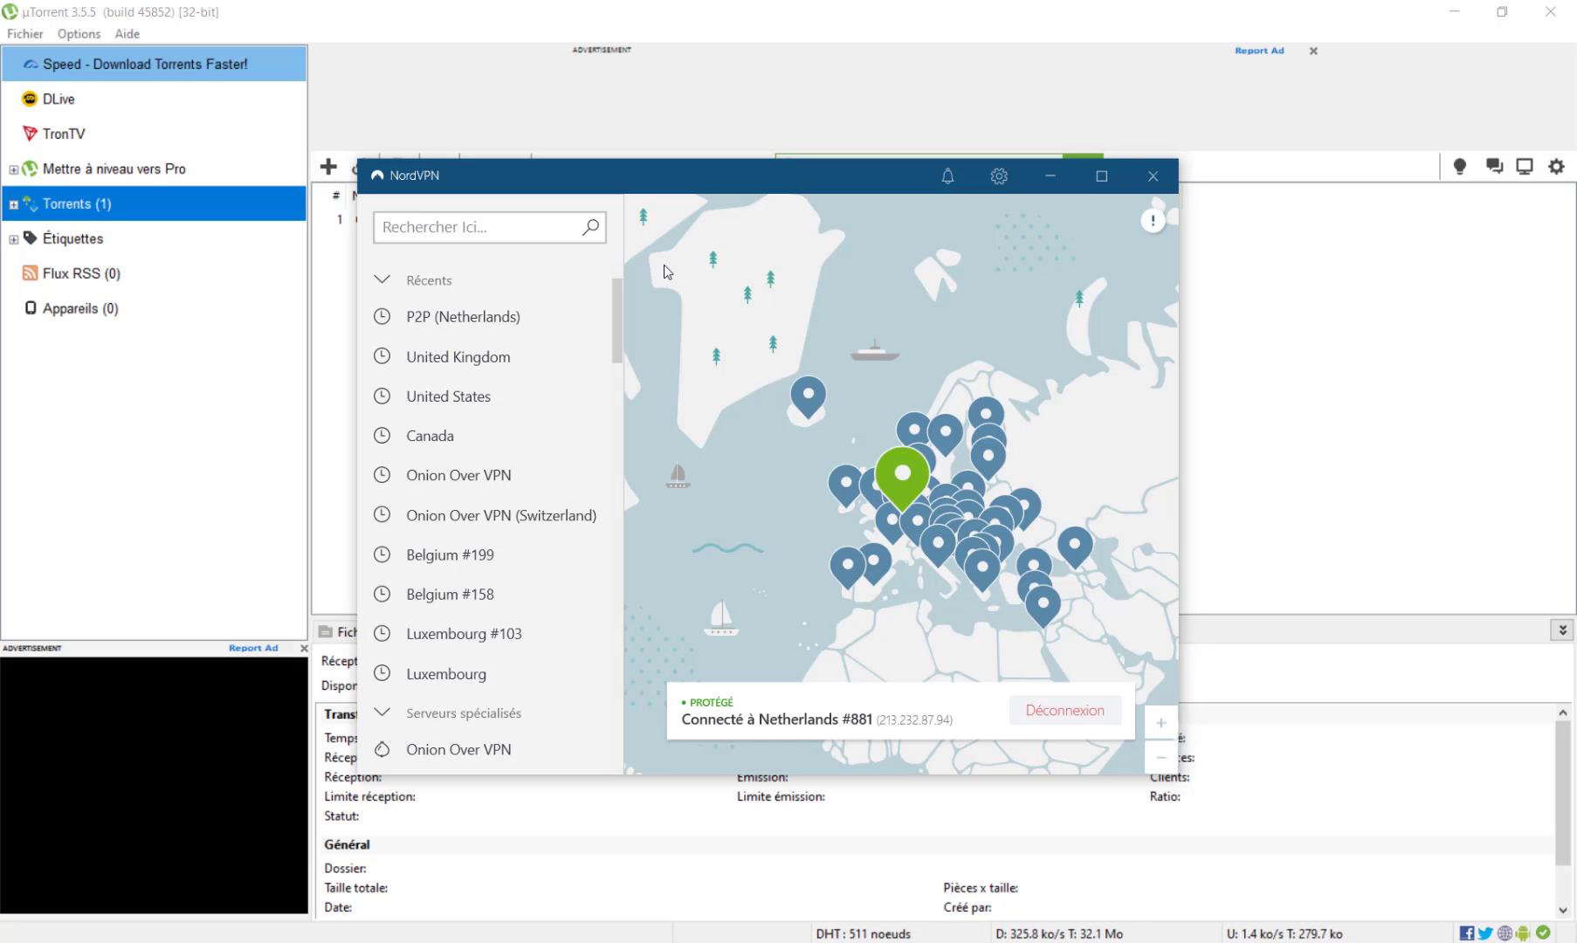